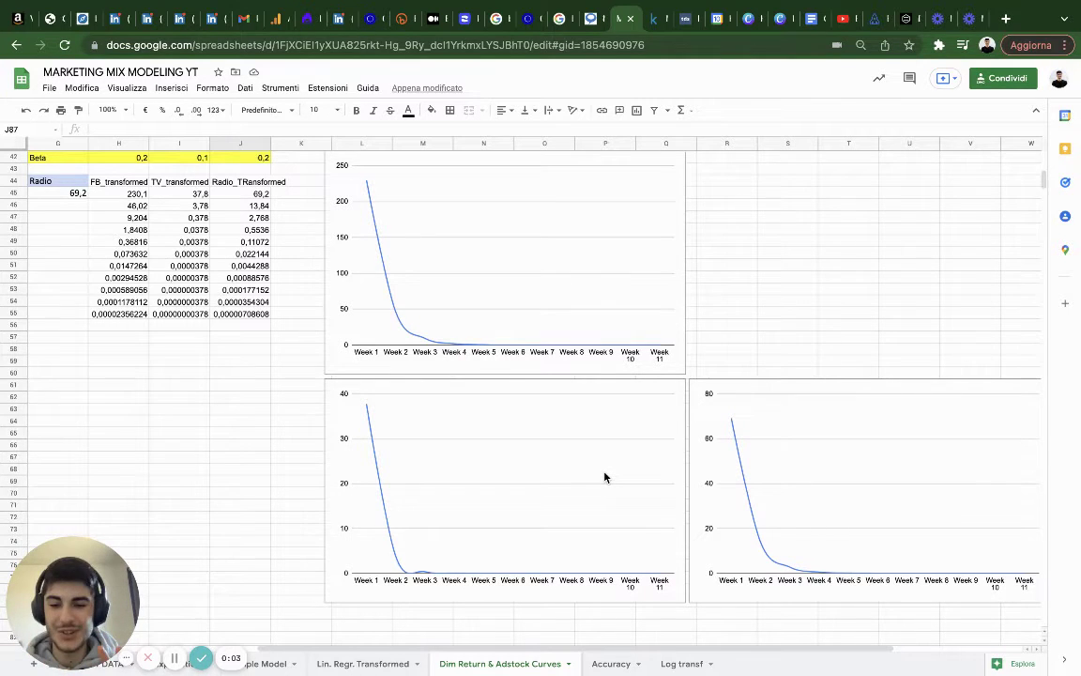
Add a new blank sheet and name it Simulator.
{"action": "mouse_move", "coordinate": [78, 571]}
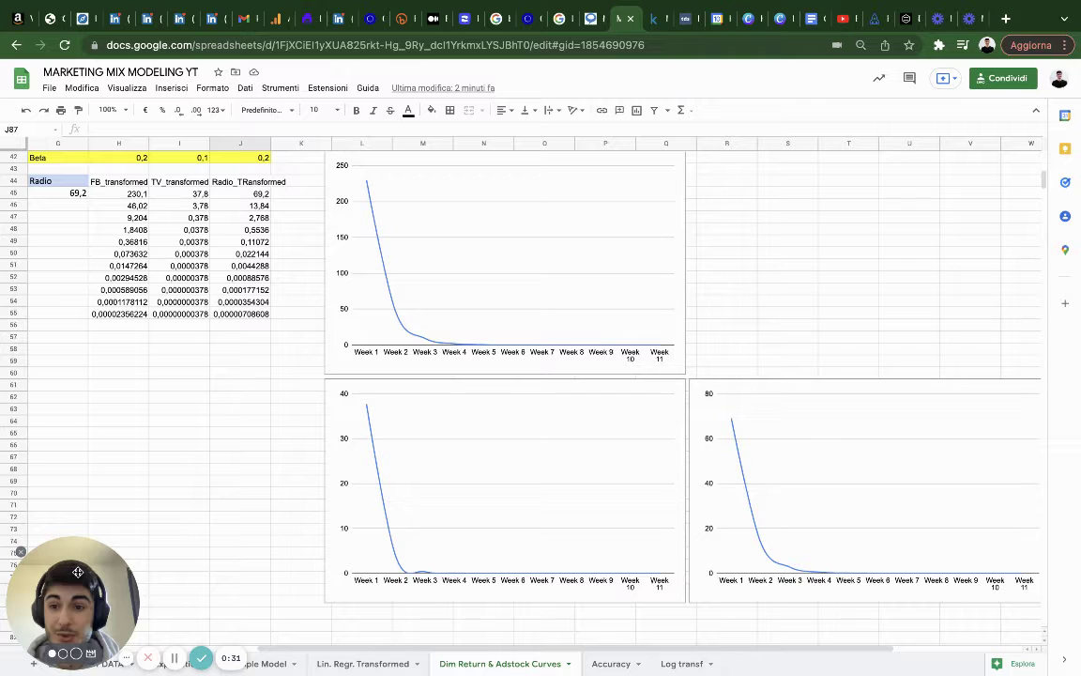
{"action": "left_click_drag", "start_coordinate": [80, 569], "coordinate": [800, 272]}
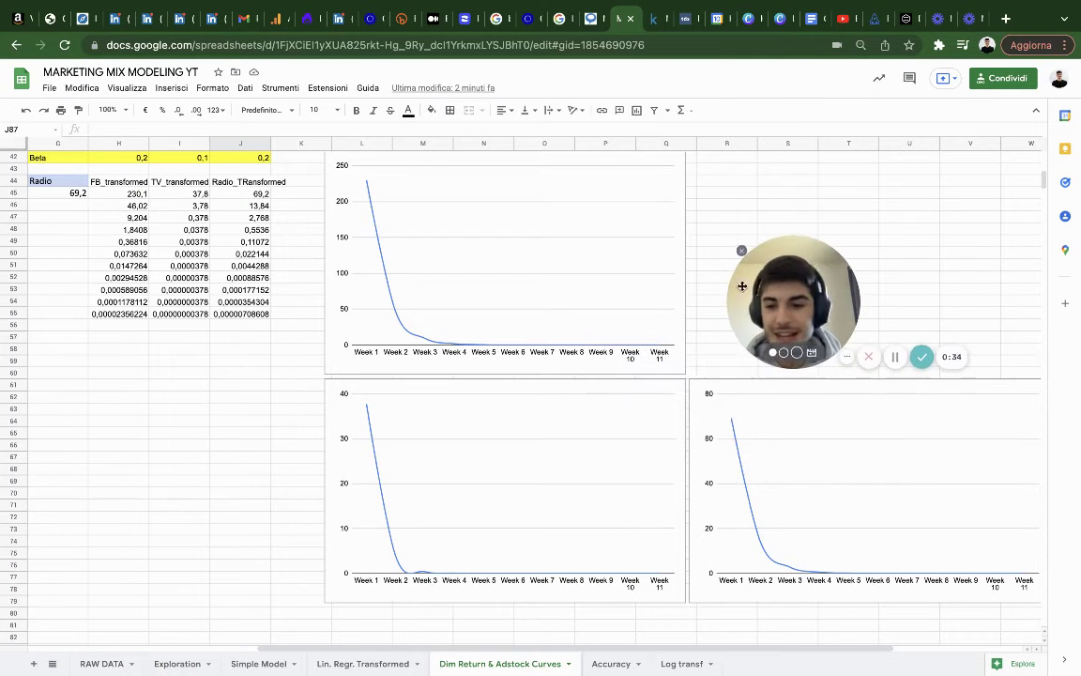
{"action": "left_click", "coordinate": [33, 665]}
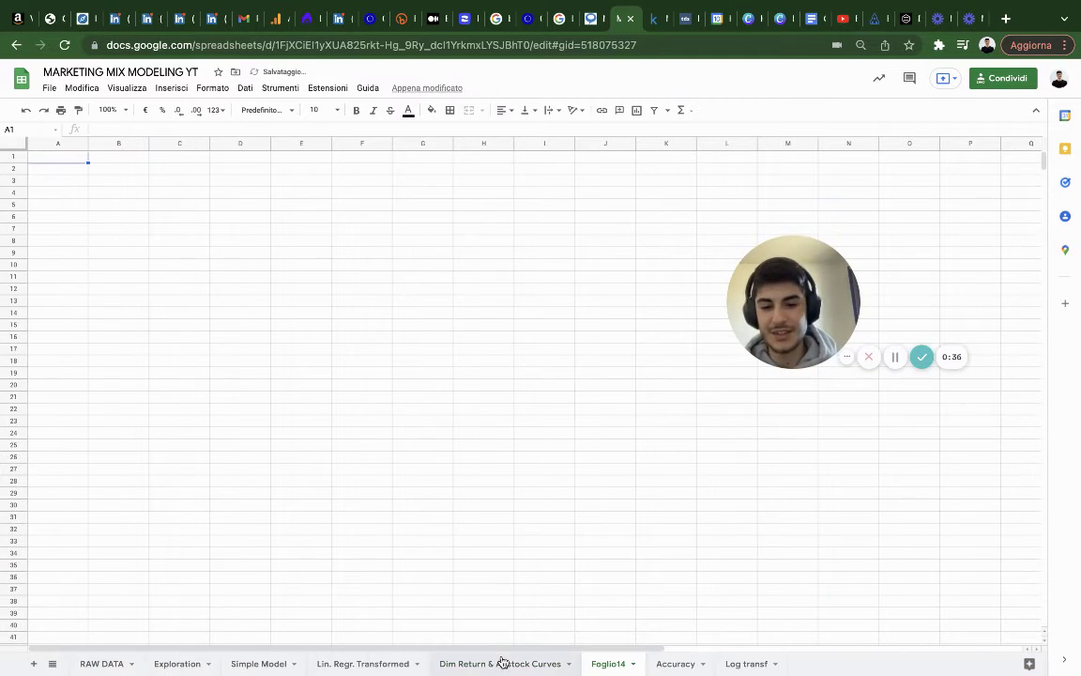
{"action": "double_click", "coordinate": [605, 664]}
{"action": "type", "text": "Sim"}
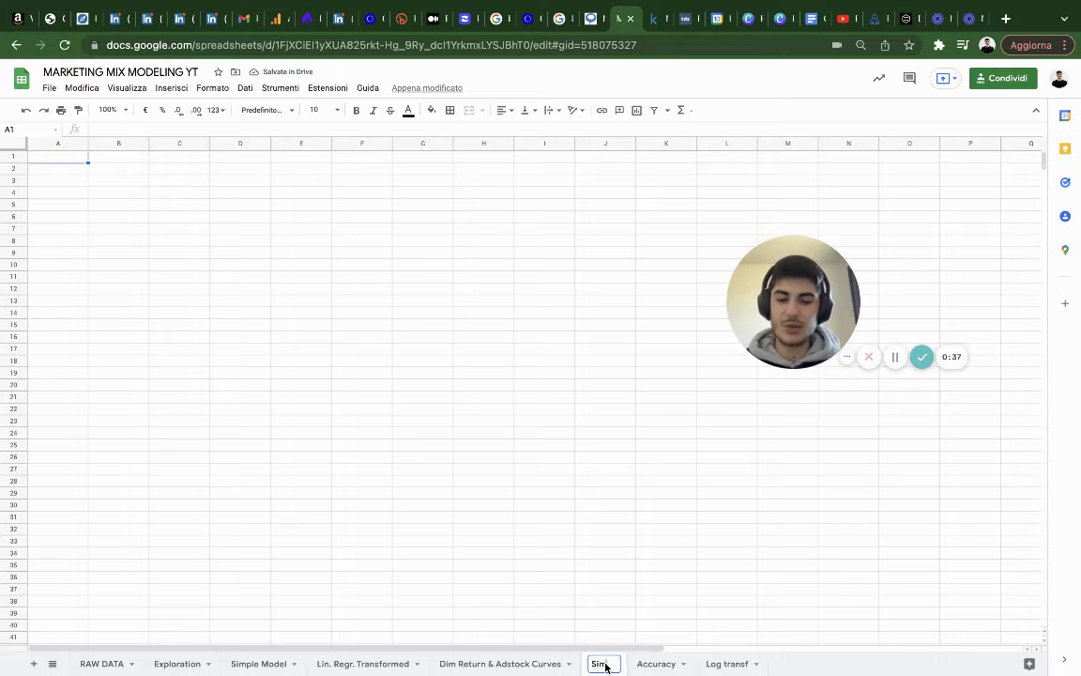
{"action": "type", "text": "ulator"}
{"action": "key", "text": "Return"}
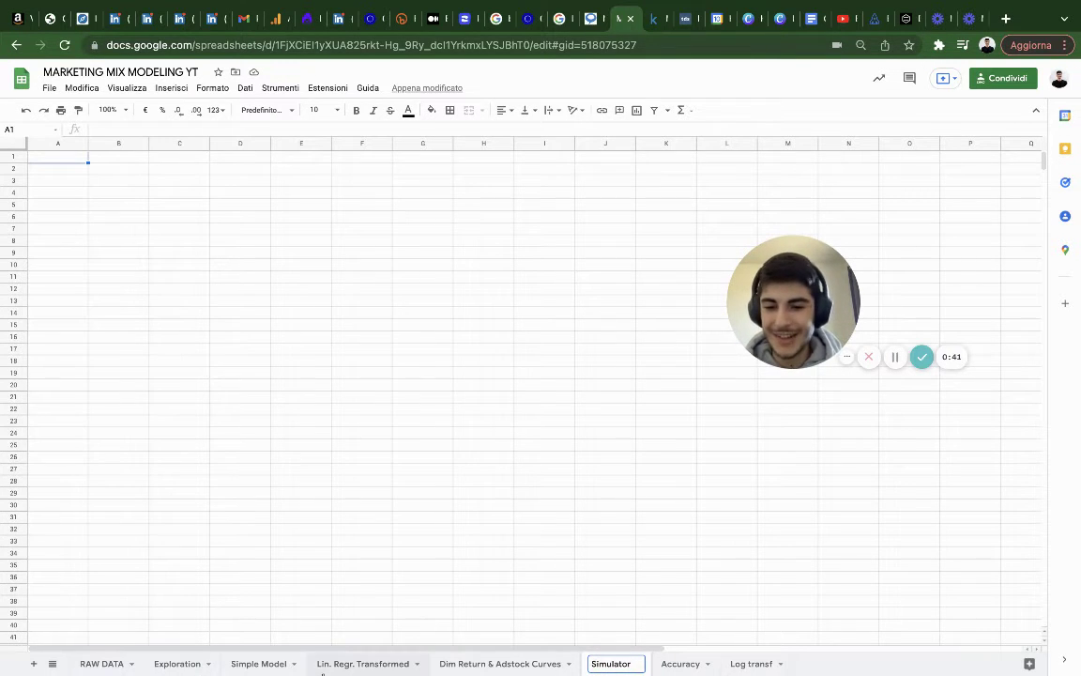
Copy the regression output block K5:O11 from the Lin. Regr. Transformed sheet.
{"action": "left_click", "coordinate": [469, 662]}
{"action": "left_click", "coordinate": [367, 664]}
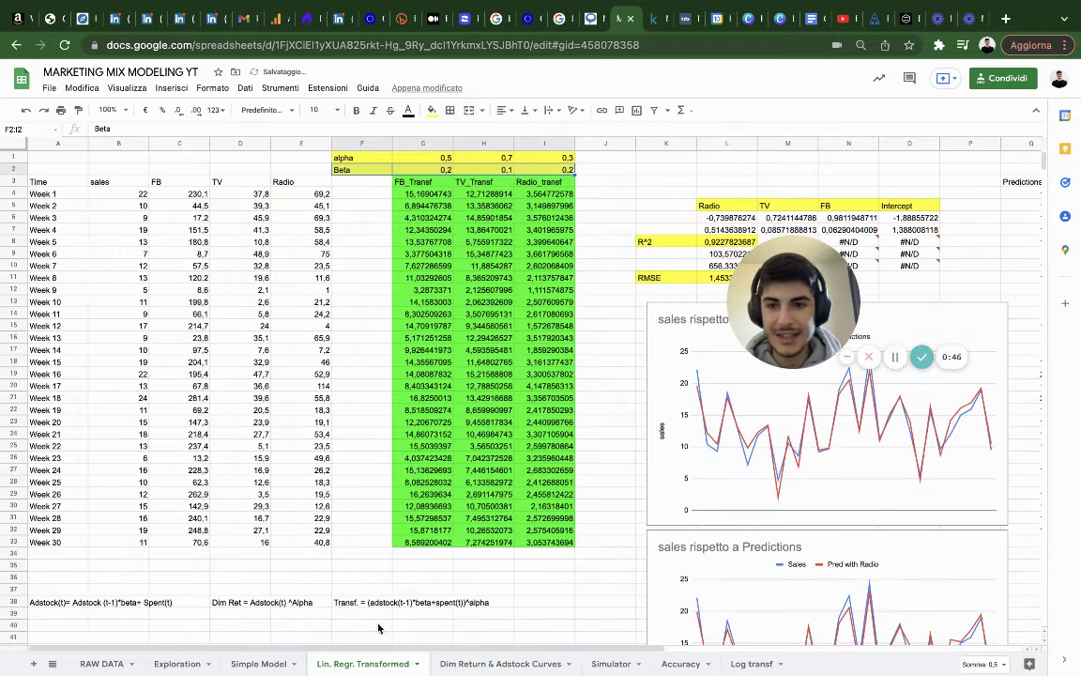
{"action": "scroll", "coordinate": [666, 226], "scroll_direction": "right", "scroll_amount": 3}
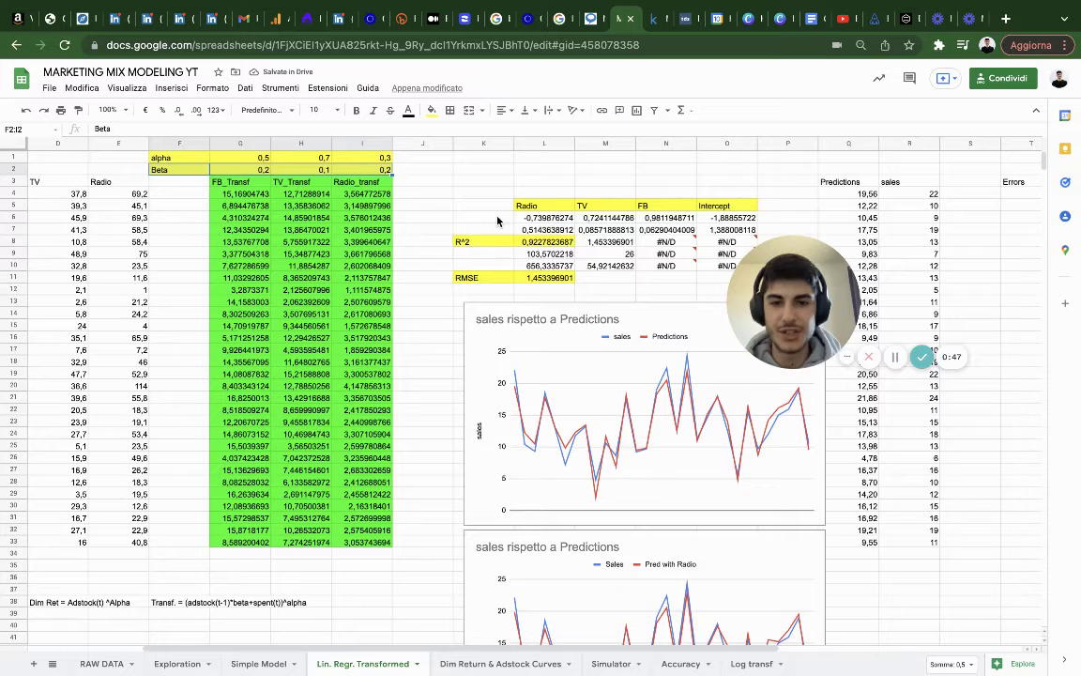
{"action": "left_click_drag", "start_coordinate": [459, 207], "coordinate": [712, 287]}
{"action": "key", "text": "ctrl+c"}
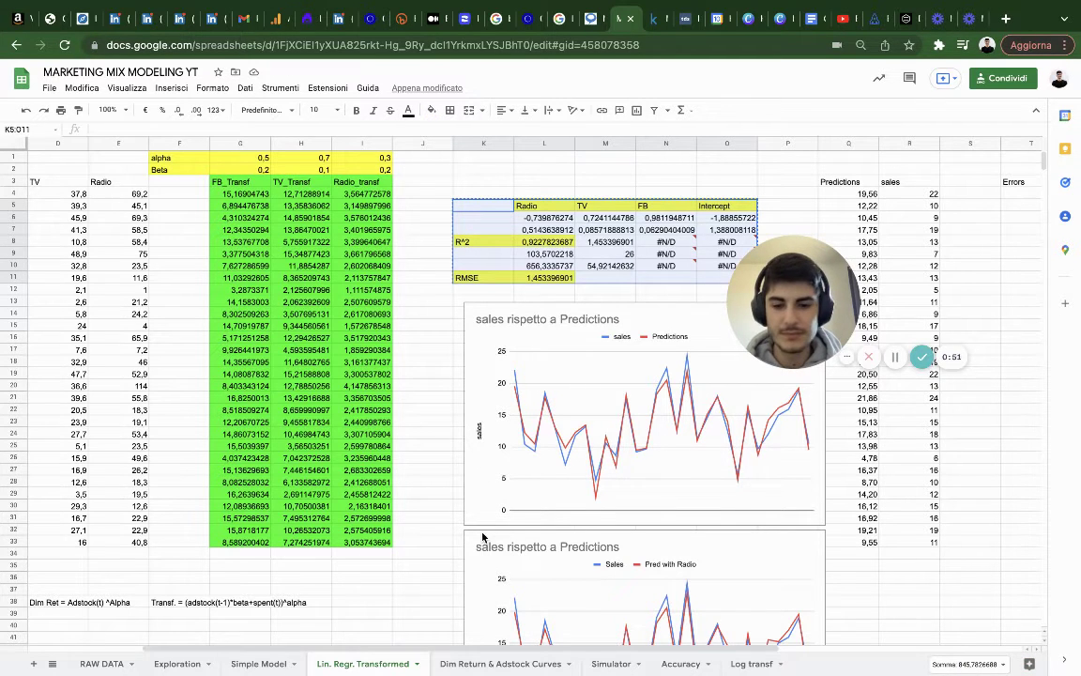
Paste the copied regression block as values only into Simulator at B2.
{"action": "left_click", "coordinate": [611, 664]}
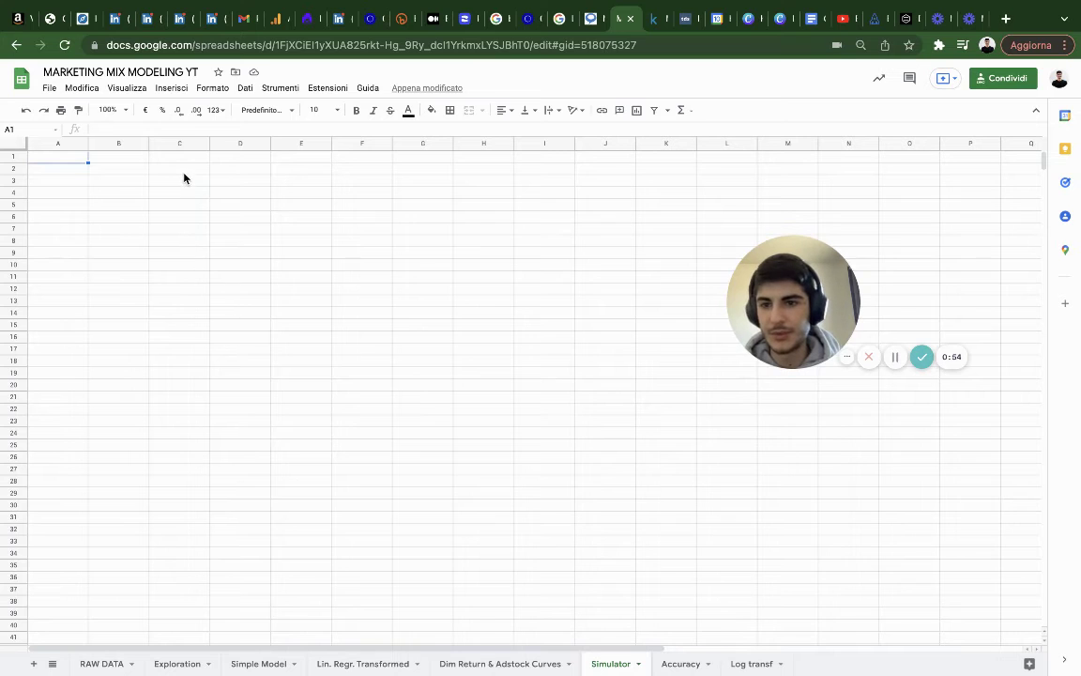
{"action": "left_click", "coordinate": [133, 170]}
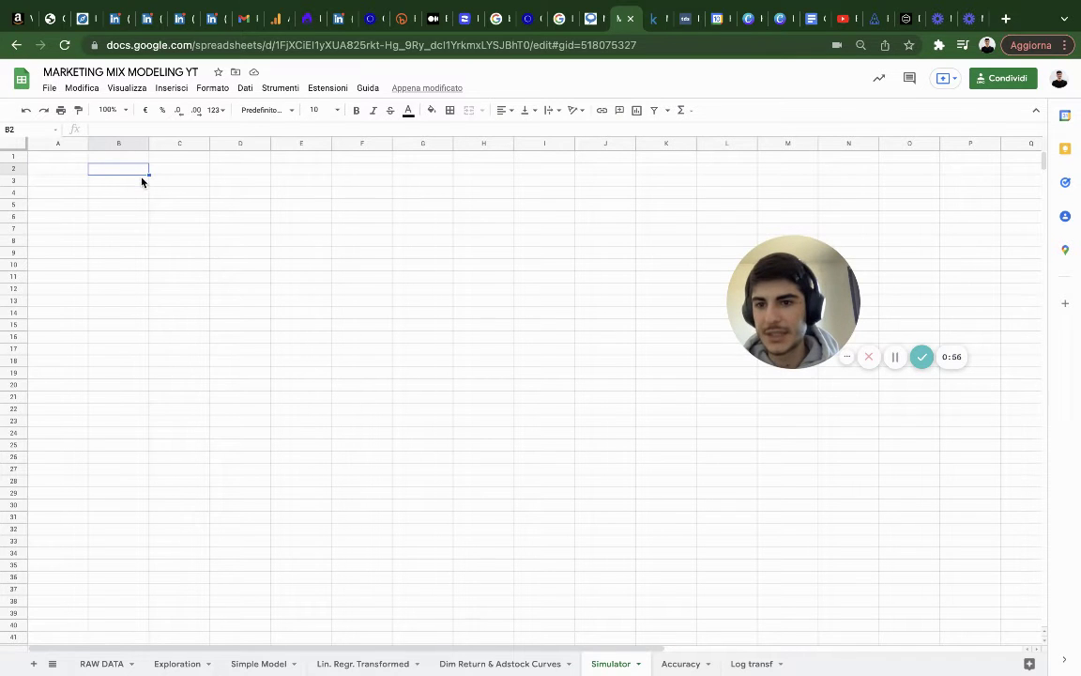
{"action": "right_click", "coordinate": [129, 169]}
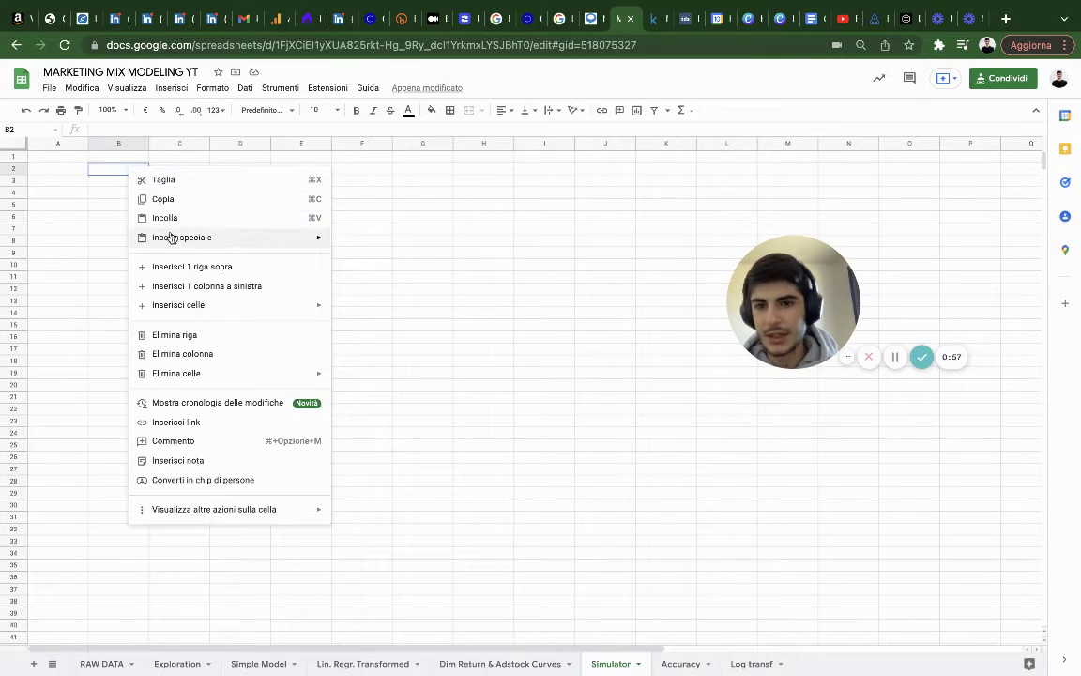
{"action": "mouse_move", "coordinate": [179, 238]}
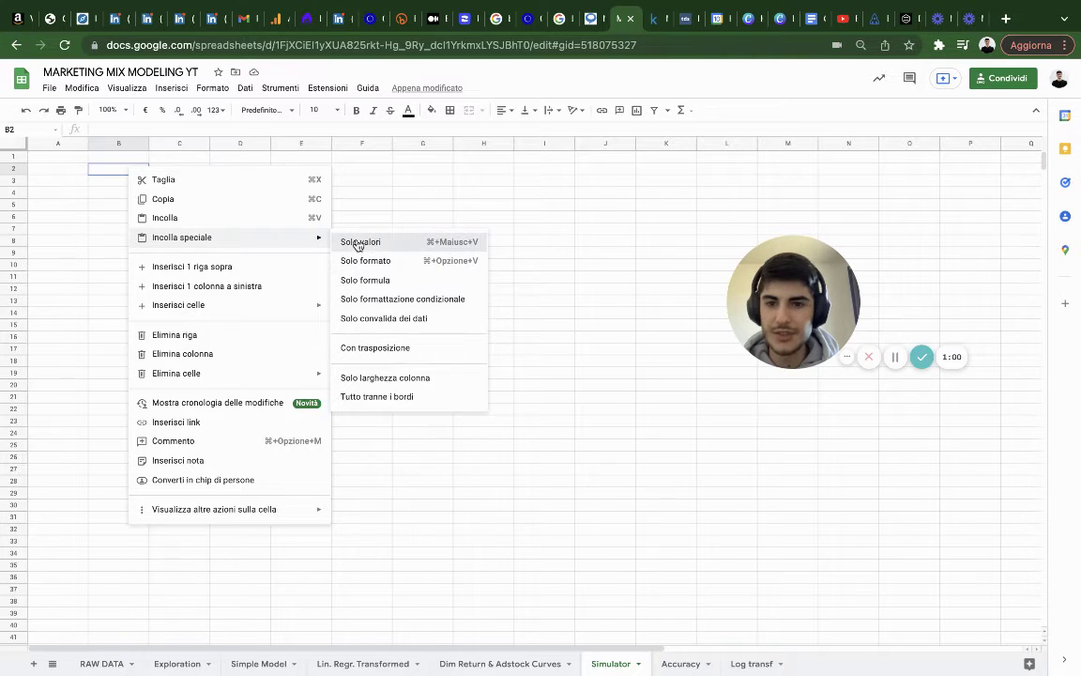
{"action": "left_click", "coordinate": [356, 241]}
Fill the coefficient labels and values C2:F3 with yellow.
{"action": "left_click", "coordinate": [230, 259]}
{"action": "left_click_drag", "start_coordinate": [174, 170], "coordinate": [367, 183]}
{"action": "left_click", "coordinate": [432, 111]}
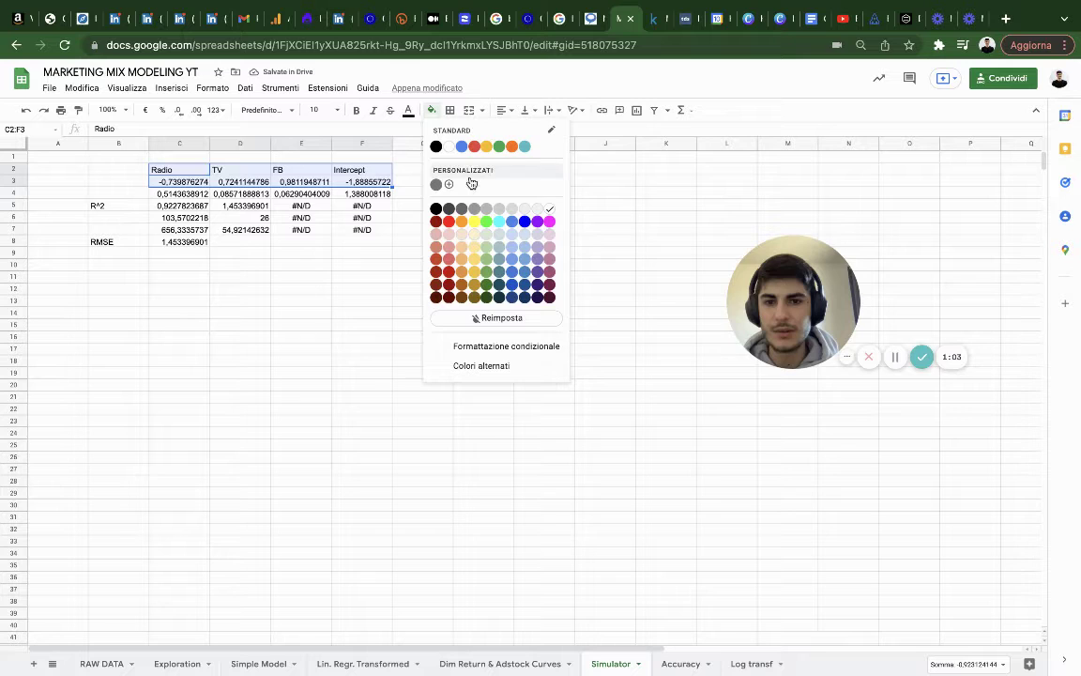
{"action": "left_click", "coordinate": [474, 222]}
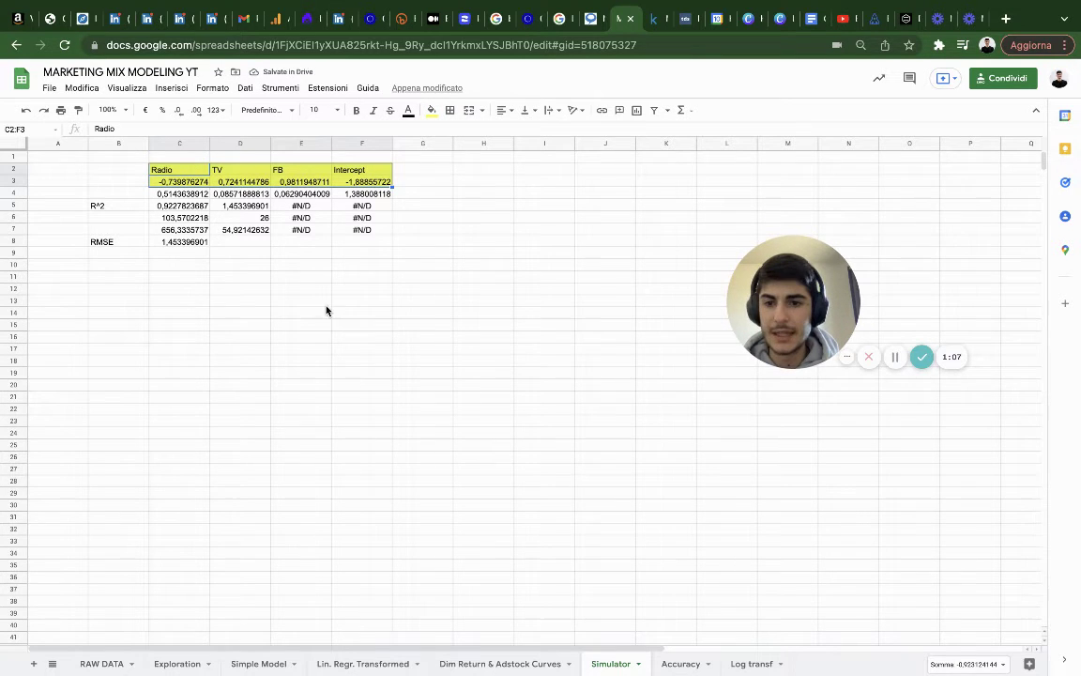
Enter =C2 in C14 and fill it through C14:F15 to link the Radio, TV, FB and Intercept coefficients.
{"action": "double_click", "coordinate": [187, 314]}
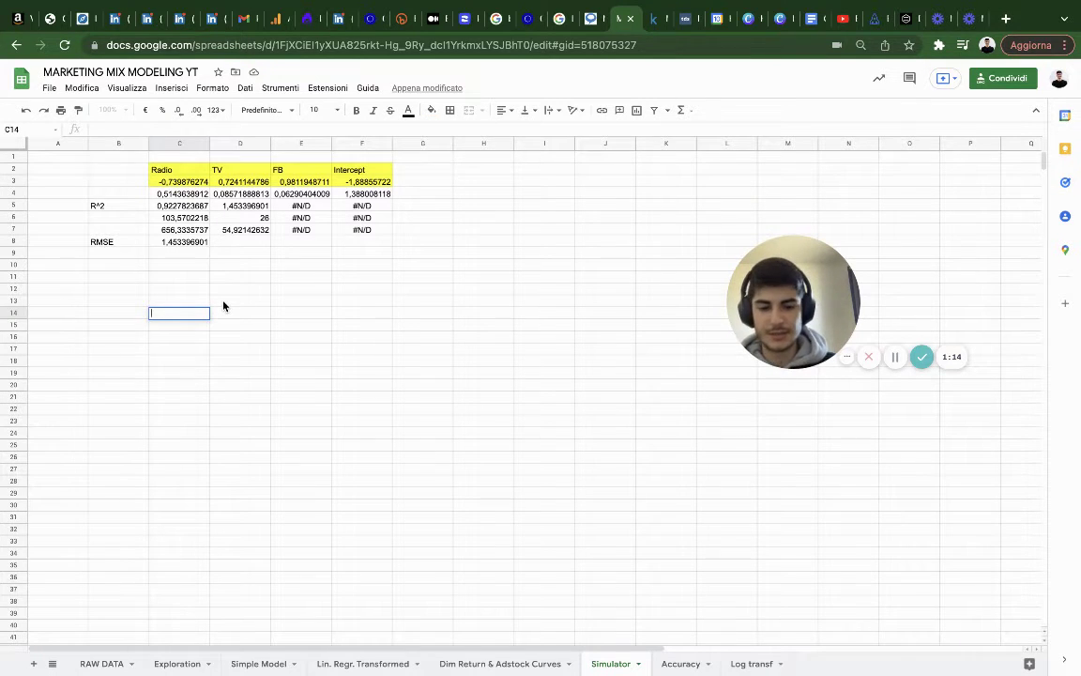
{"action": "type", "text": "="}
{"action": "left_click", "coordinate": [177, 170]}
{"action": "key", "text": "Return"}
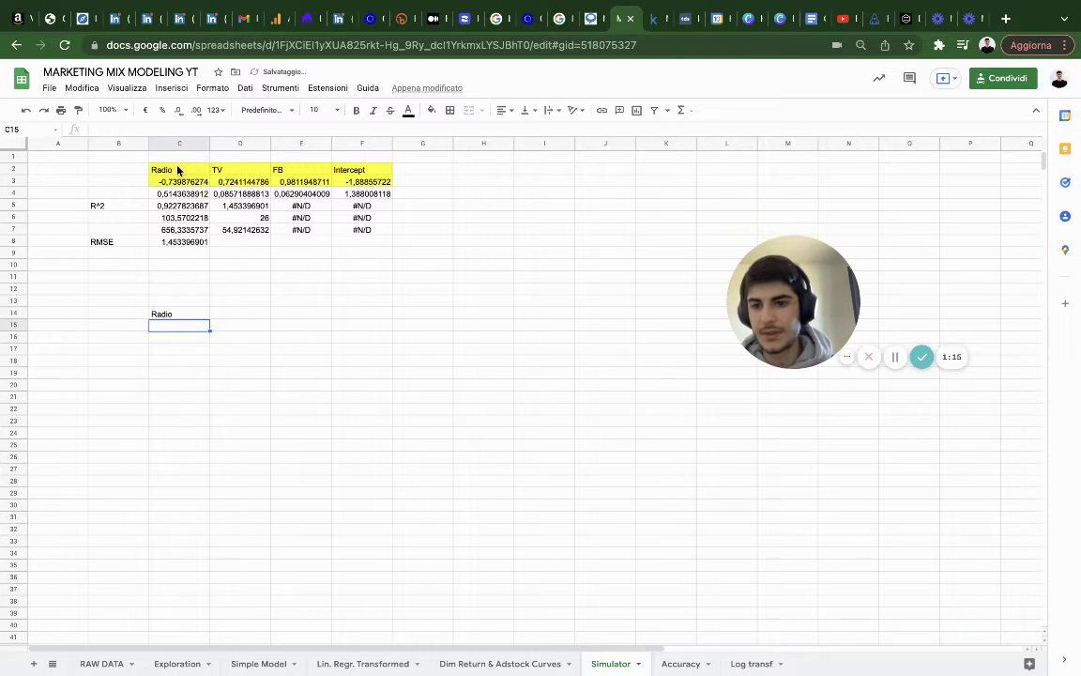
{"action": "left_click", "coordinate": [180, 313]}
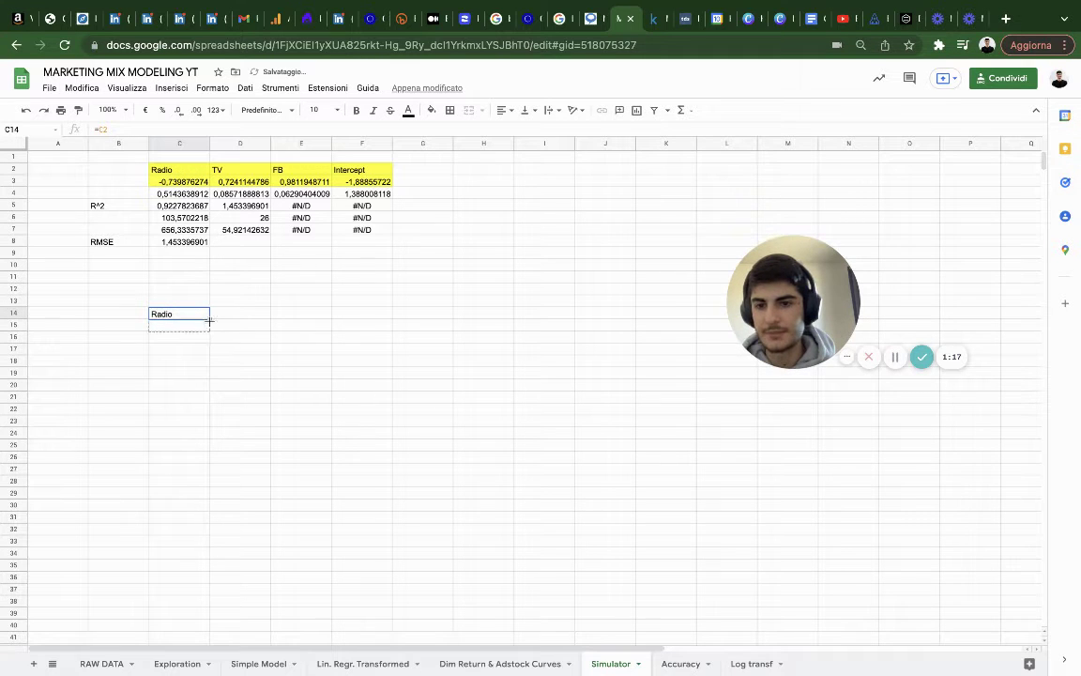
{"action": "left_click_drag", "start_coordinate": [209, 319], "coordinate": [370, 329]}
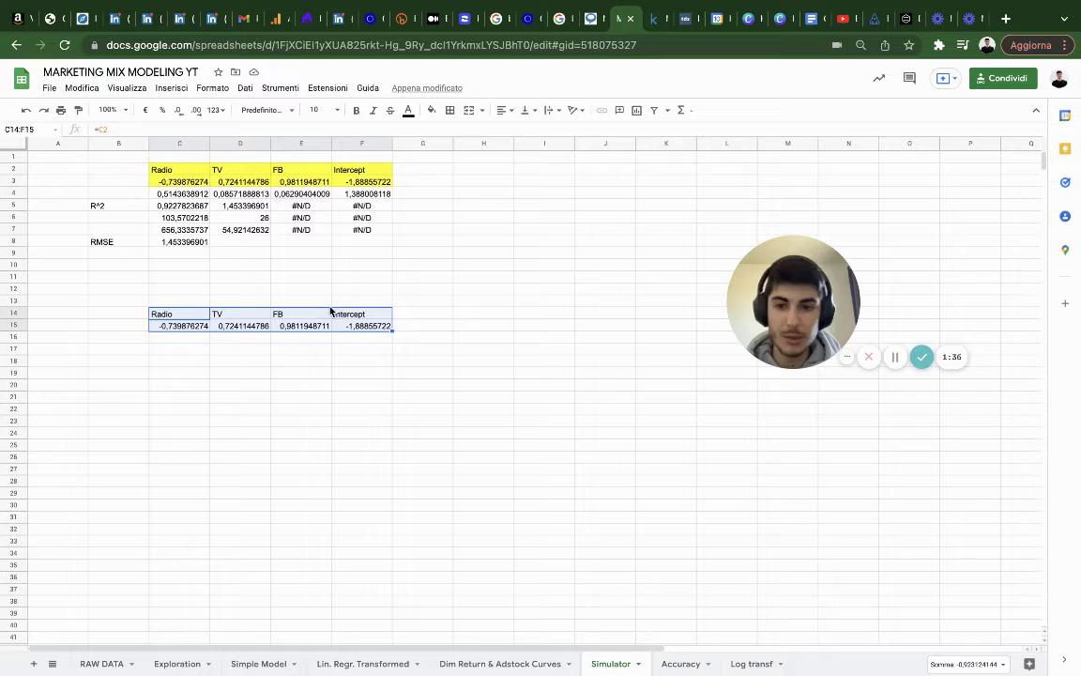
Fill the linked block C14:F15 with yellow.
{"action": "left_click", "coordinate": [291, 362]}
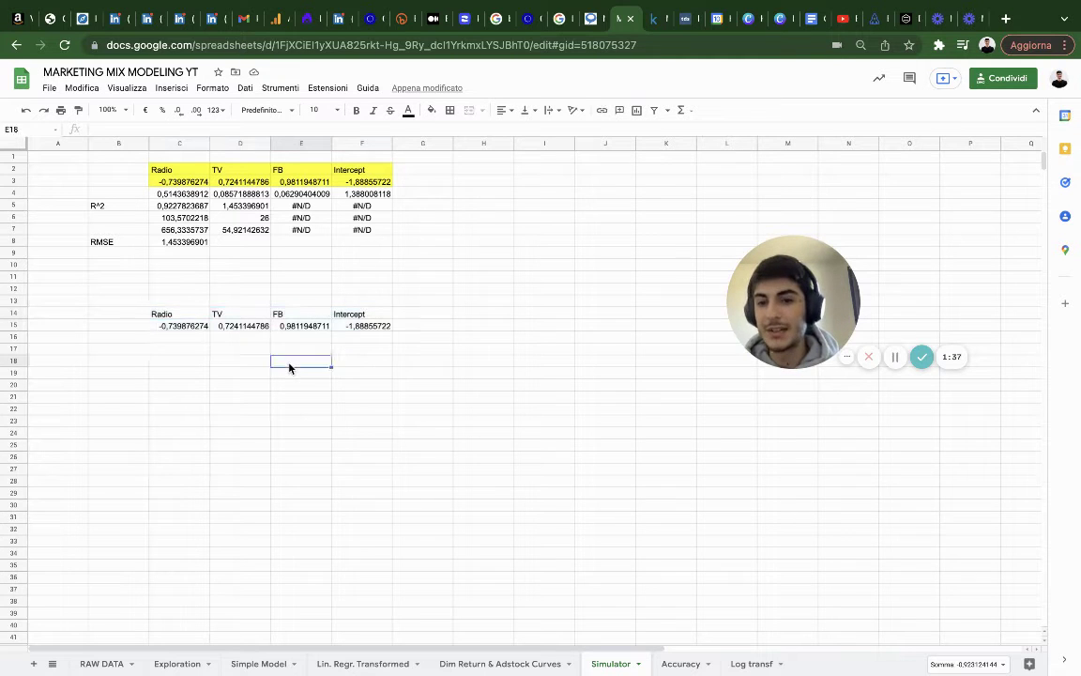
{"action": "left_click_drag", "start_coordinate": [173, 317], "coordinate": [386, 328]}
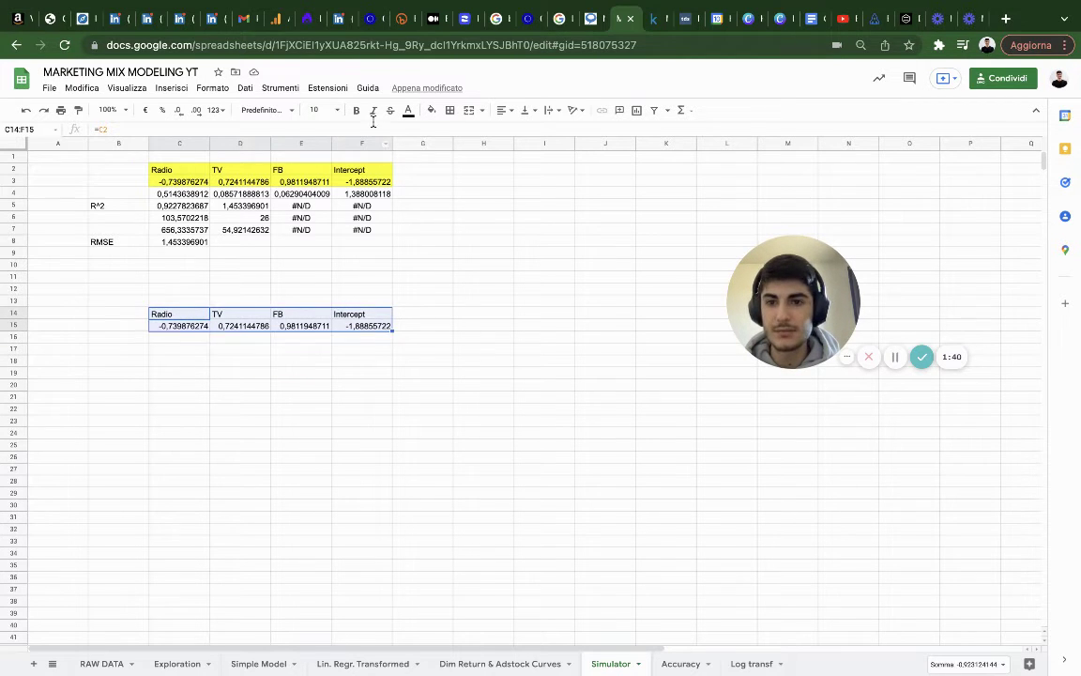
{"action": "left_click", "coordinate": [434, 111]}
{"action": "left_click", "coordinate": [473, 218]}
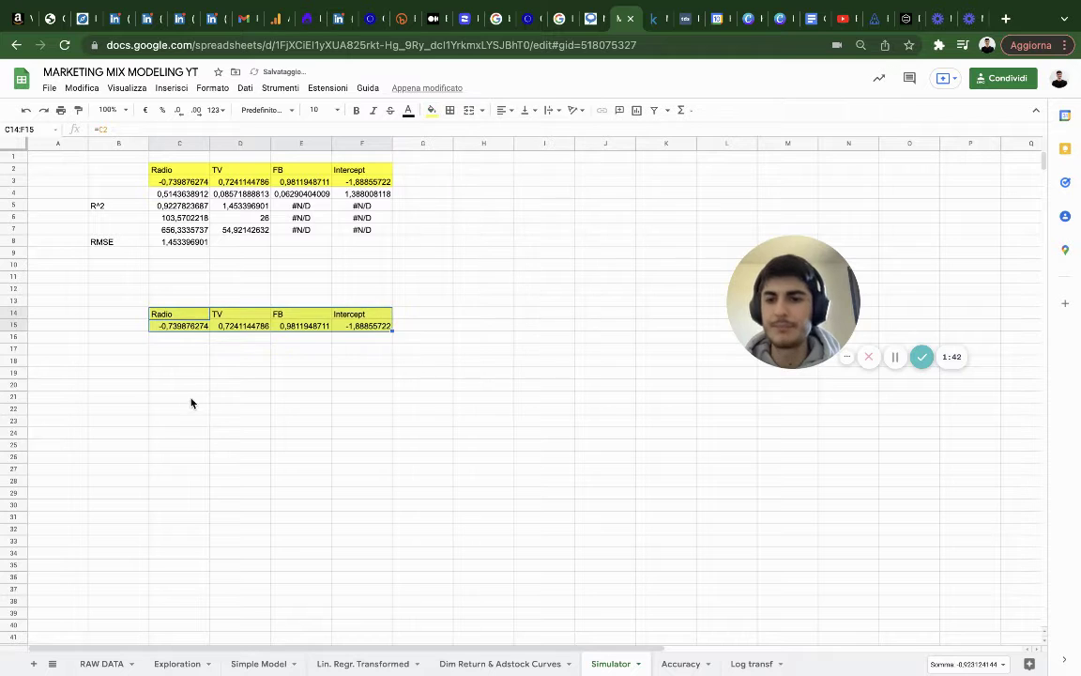
{"action": "left_click", "coordinate": [169, 387]}
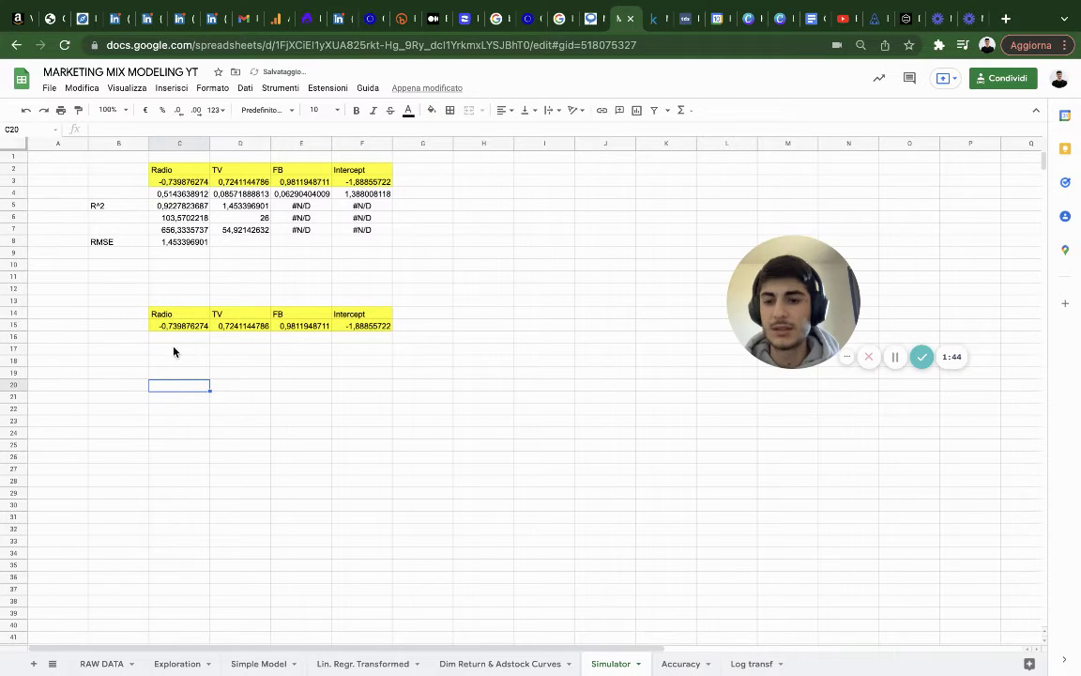
Bring the alpha and Beta parameters F1:I2 from Lin. Regr. Transformed into Simulator at B22.
{"action": "left_click", "coordinate": [510, 663]}
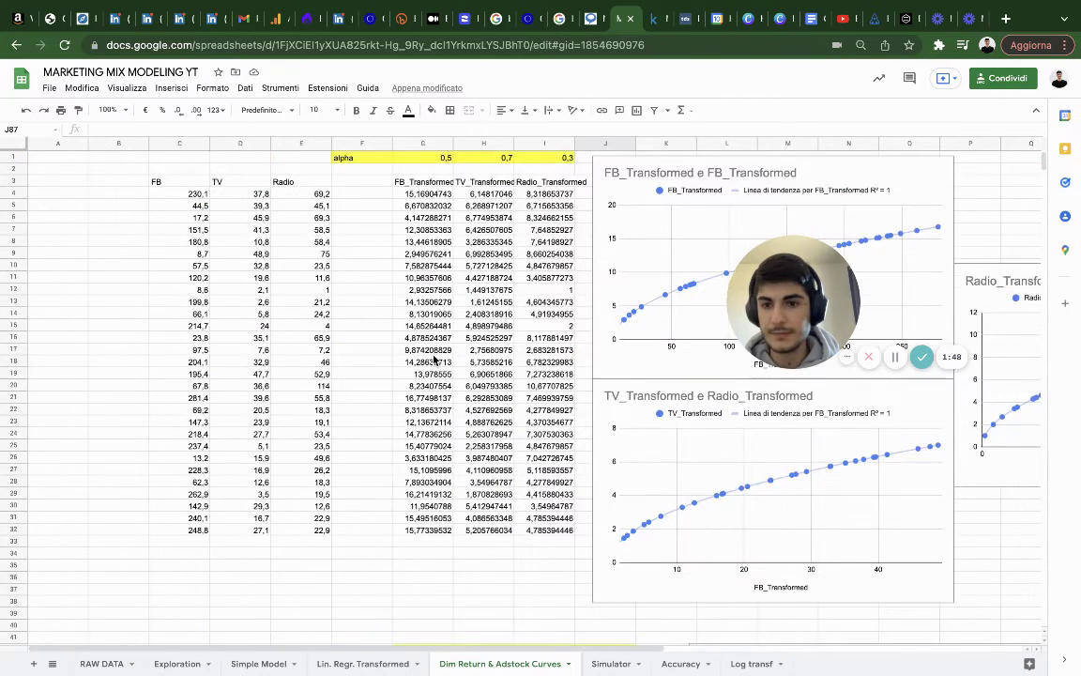
{"action": "left_click", "coordinate": [368, 663]}
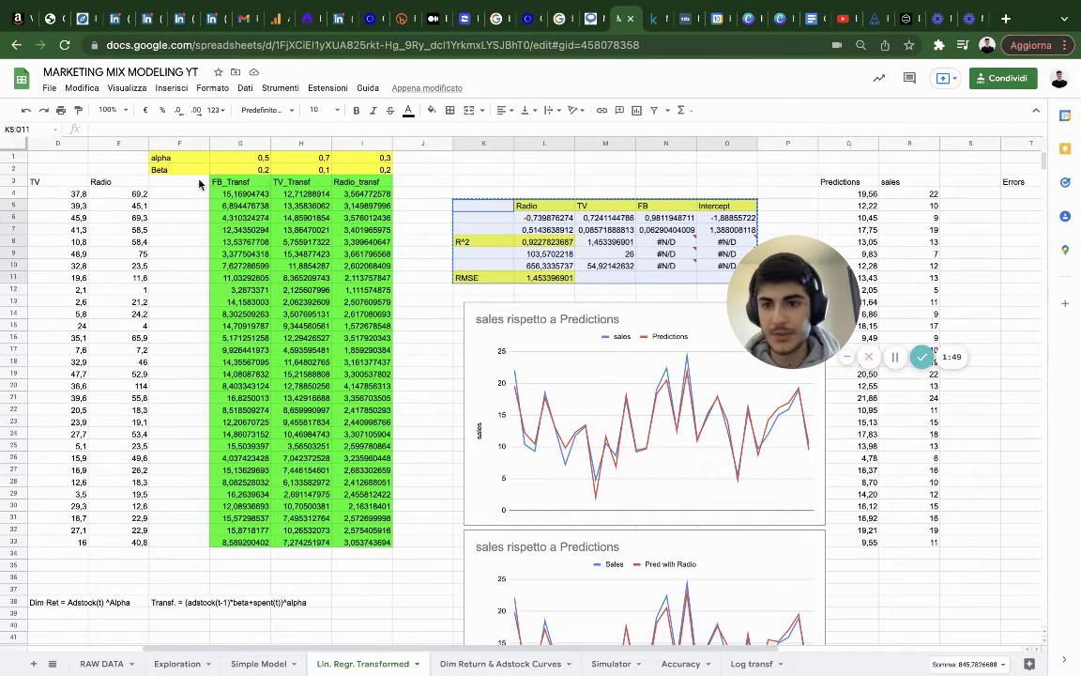
{"action": "left_click_drag", "start_coordinate": [182, 167], "coordinate": [338, 158]}
{"action": "key", "text": "ctrl+c"}
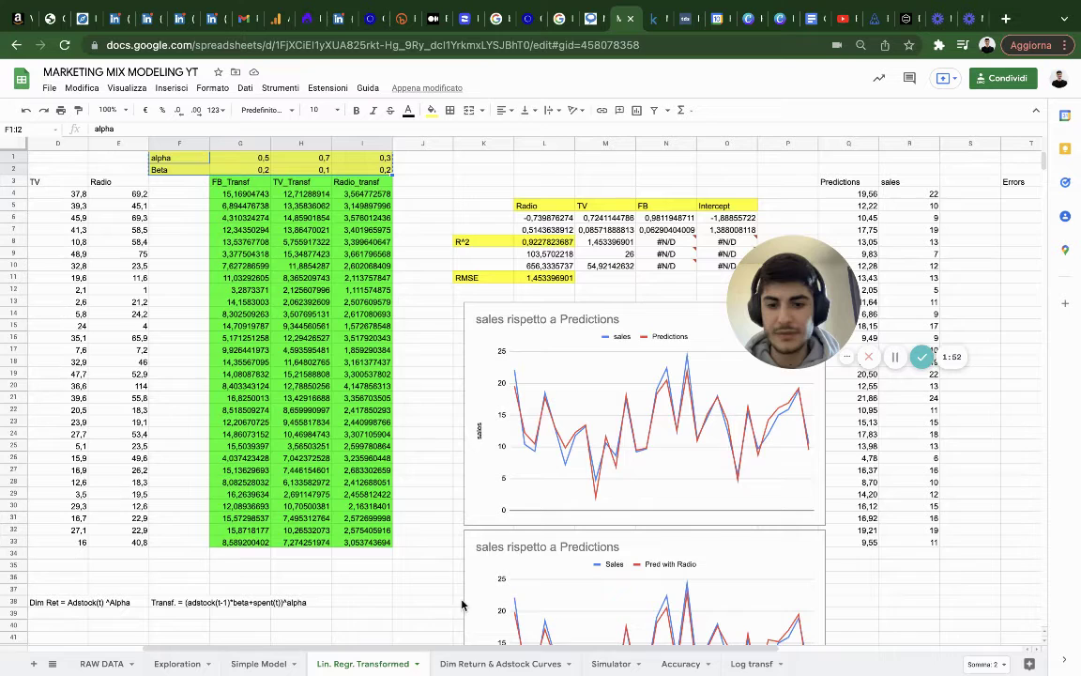
{"action": "key", "text": "alt+Down"}
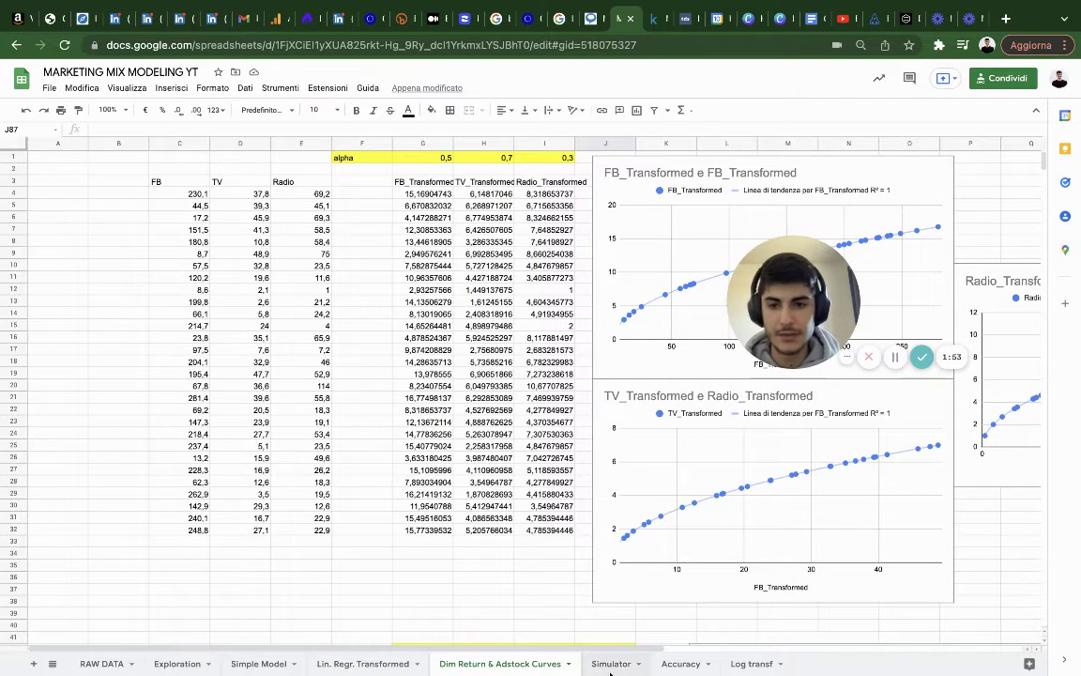
{"action": "left_click", "coordinate": [609, 672]}
{"action": "left_click", "coordinate": [162, 410]}
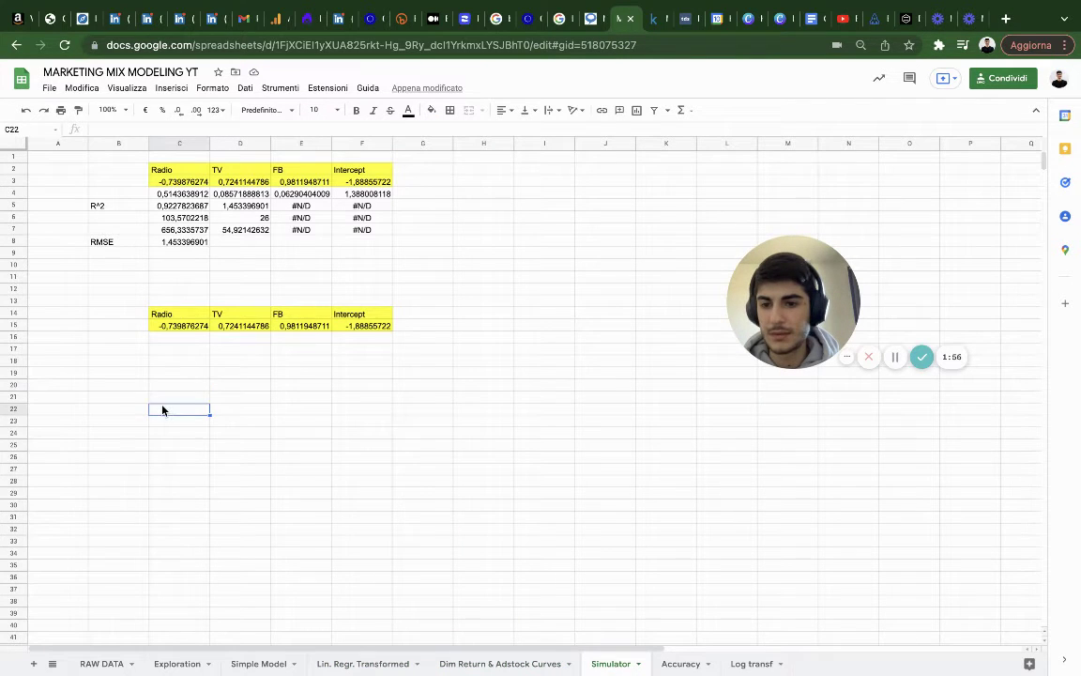
{"action": "left_click", "coordinate": [132, 410]}
{"action": "key", "text": "ctrl+v"}
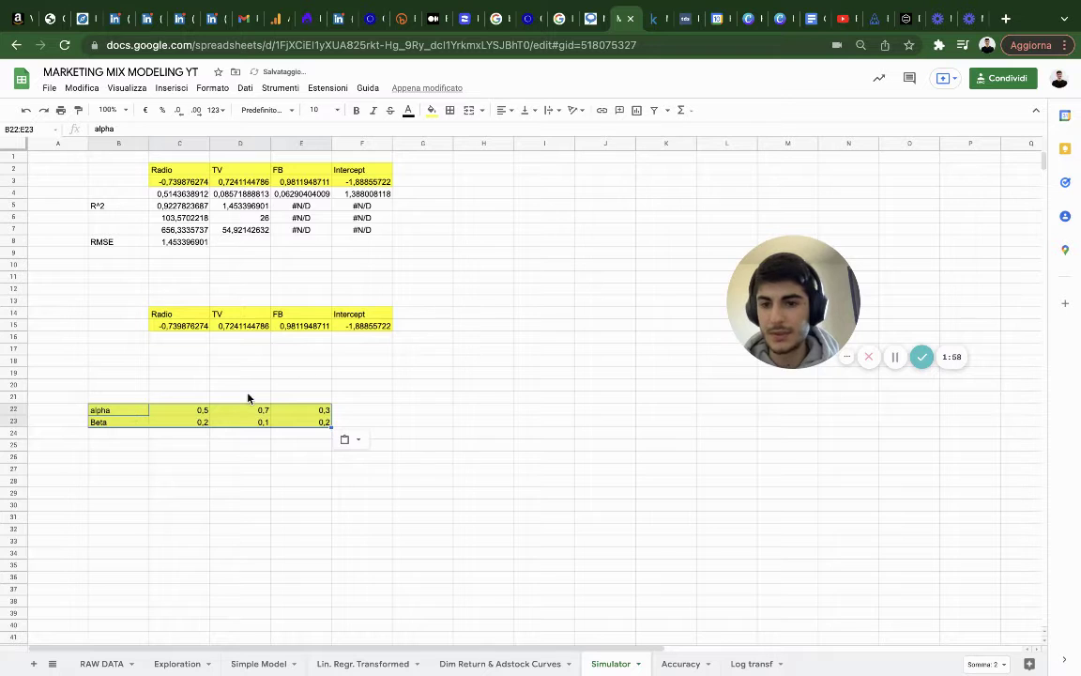
{"action": "left_click", "coordinate": [133, 389]}
Label B16 'Transformed' and B17 'Averages'.
{"action": "double_click", "coordinate": [132, 336]}
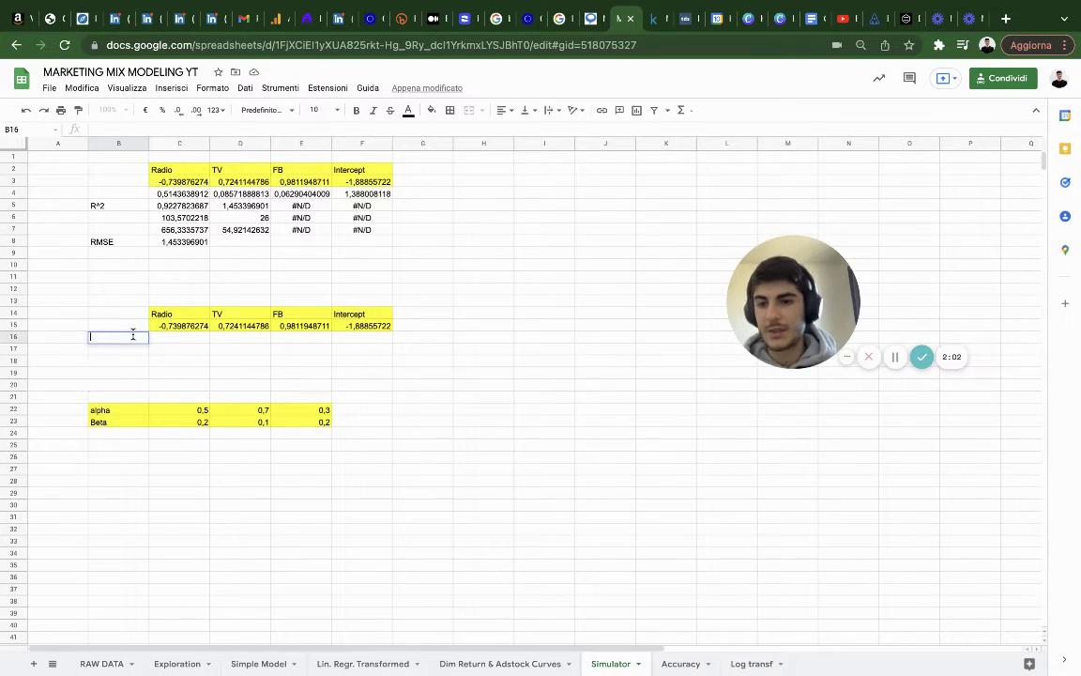
{"action": "type", "text": "Tran"}
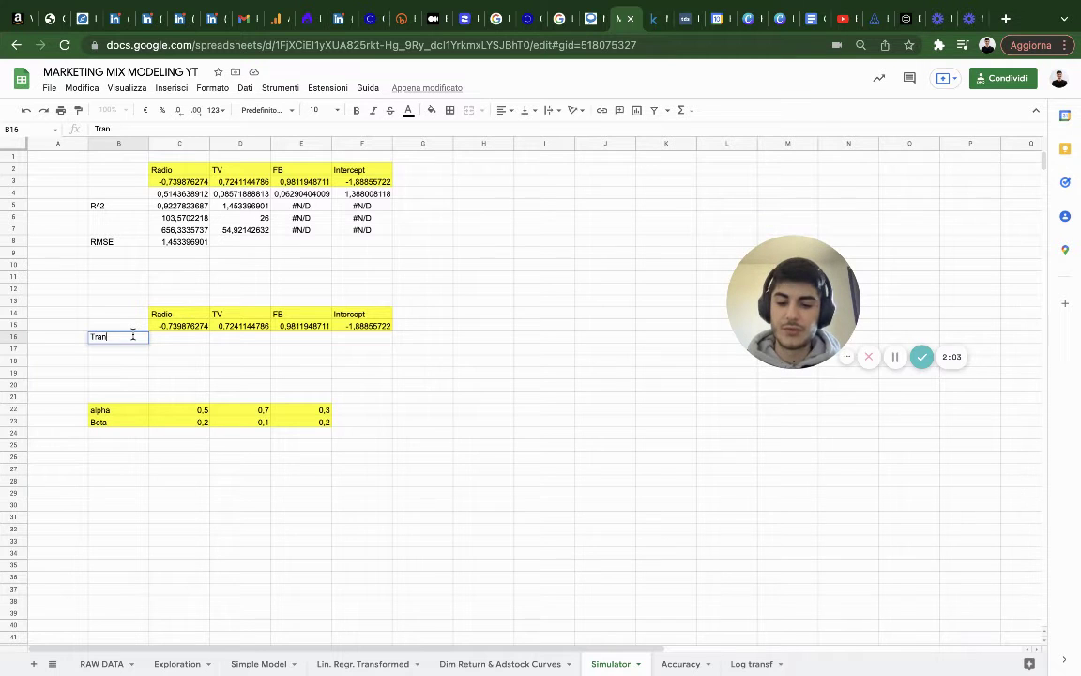
{"action": "type", "text": "sformed"}
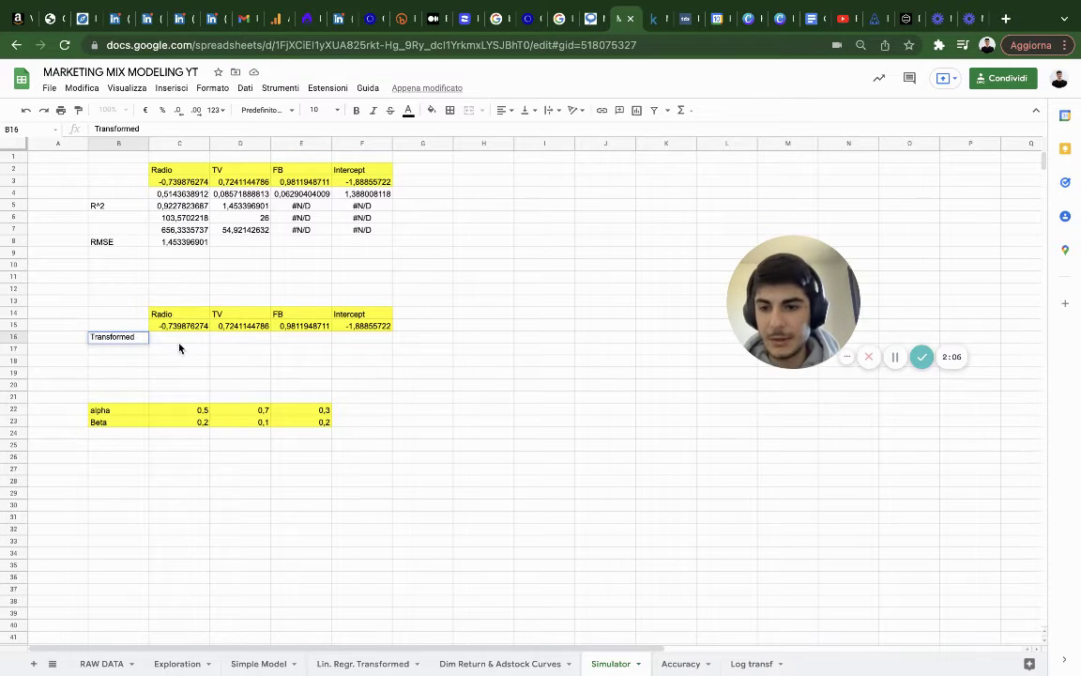
{"action": "key", "text": "Tab"}
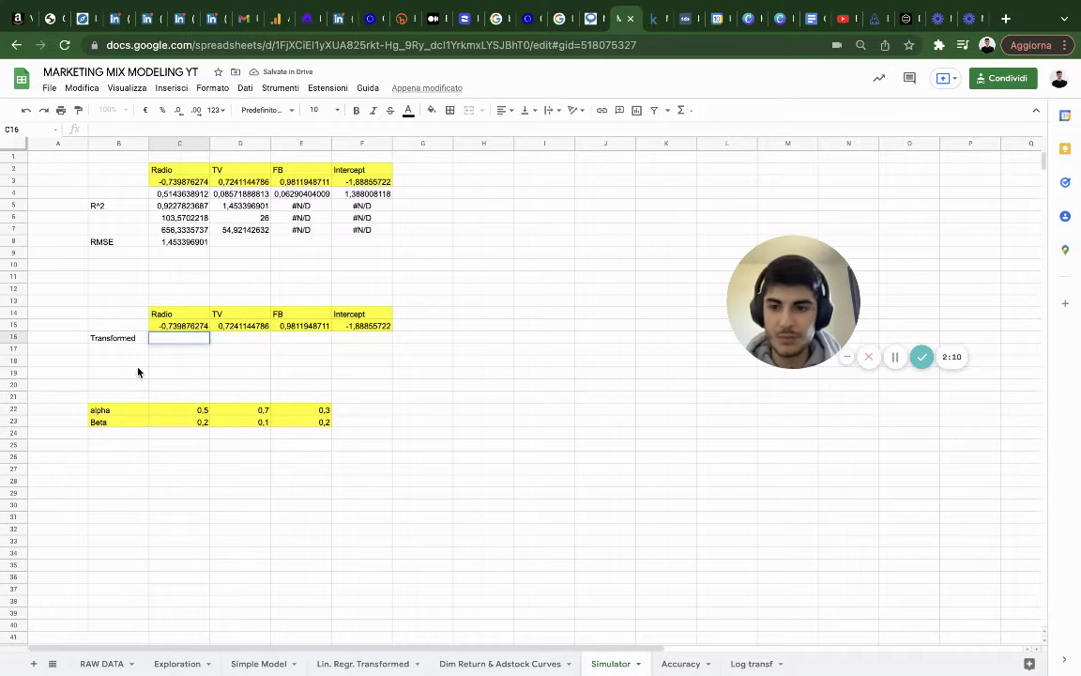
{"action": "left_click", "coordinate": [125, 353]}
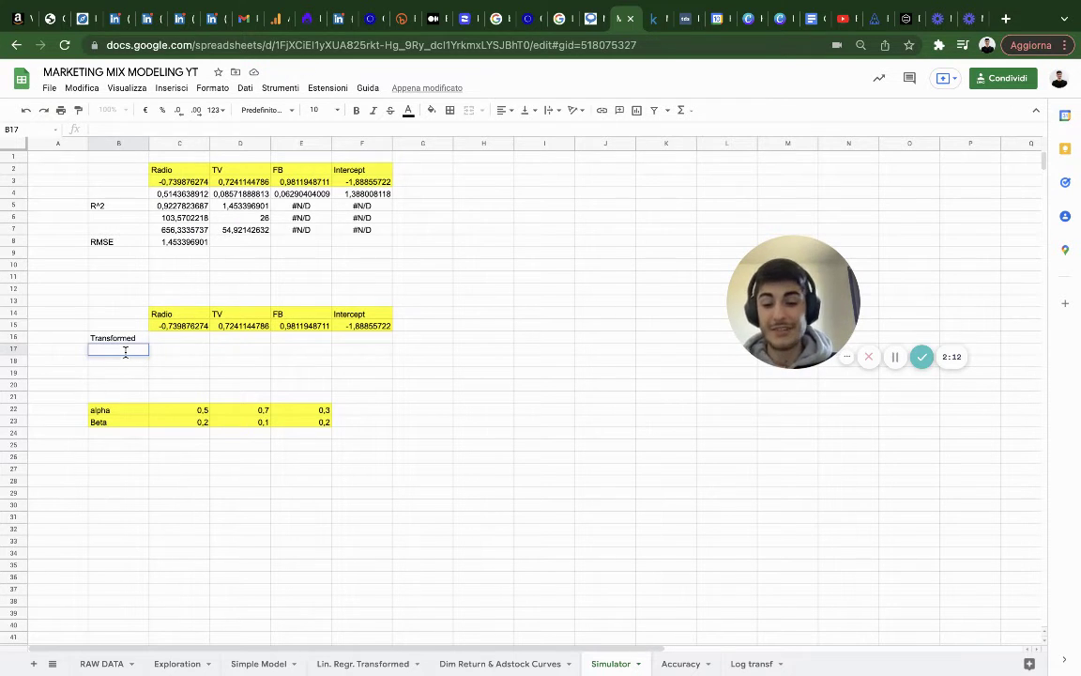
{"action": "type", "text": "Averages"}
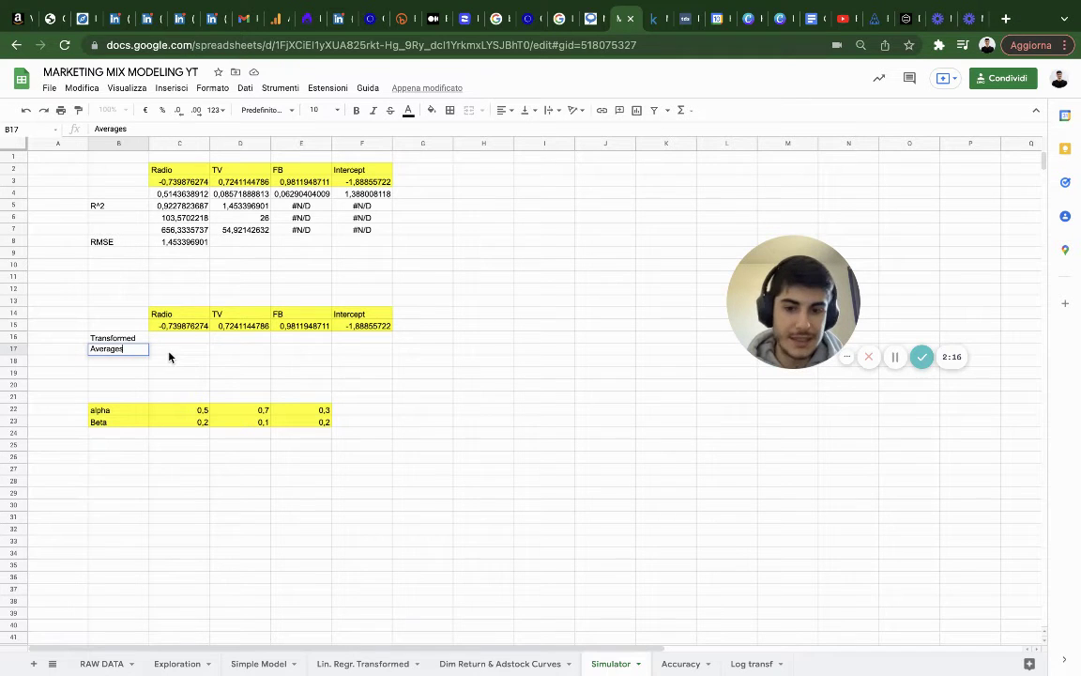
Scroll through the Lin. Regr. Transformed weekly data down to Week 30.
{"action": "left_click", "coordinate": [345, 663]}
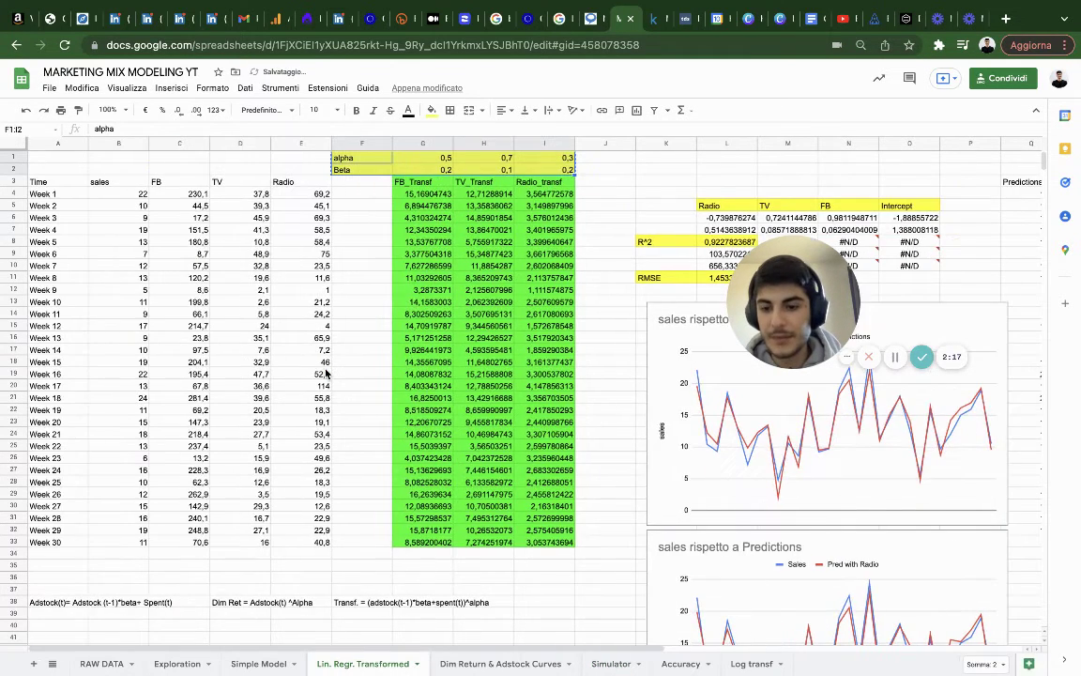
{"action": "scroll", "coordinate": [326, 373], "scroll_direction": "down", "scroll_amount": 4}
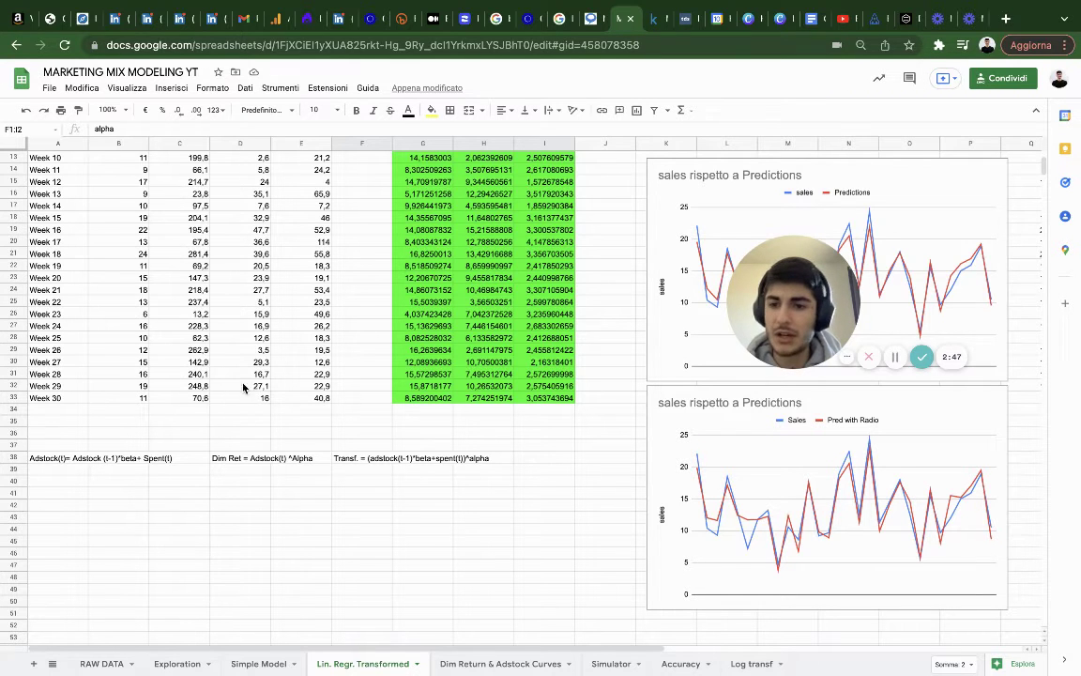
Link C17 to the Radio value E33 on Lin. Regr. Transformed, showing 40,8.
{"action": "left_click", "coordinate": [611, 664]}
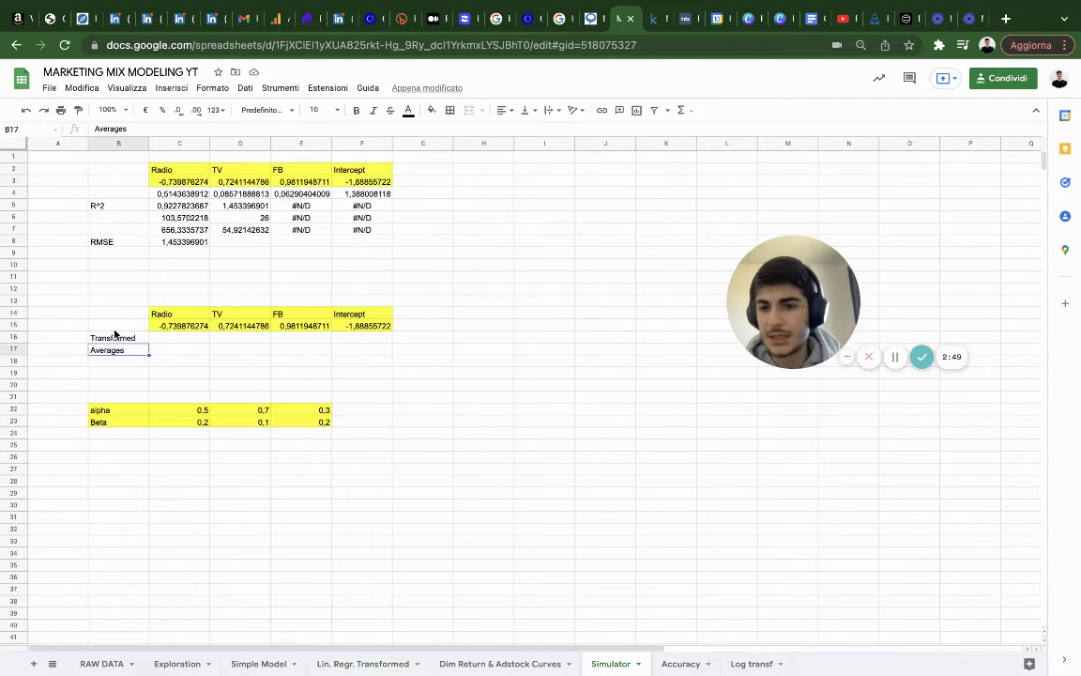
{"action": "left_click", "coordinate": [173, 352]}
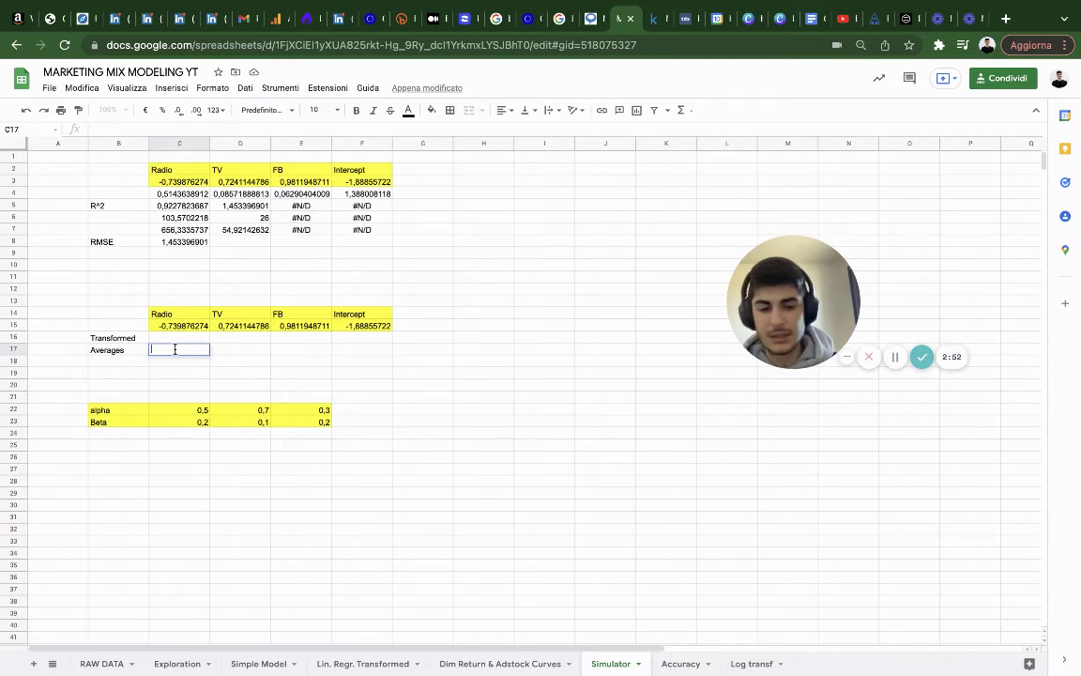
{"action": "type", "text": "="}
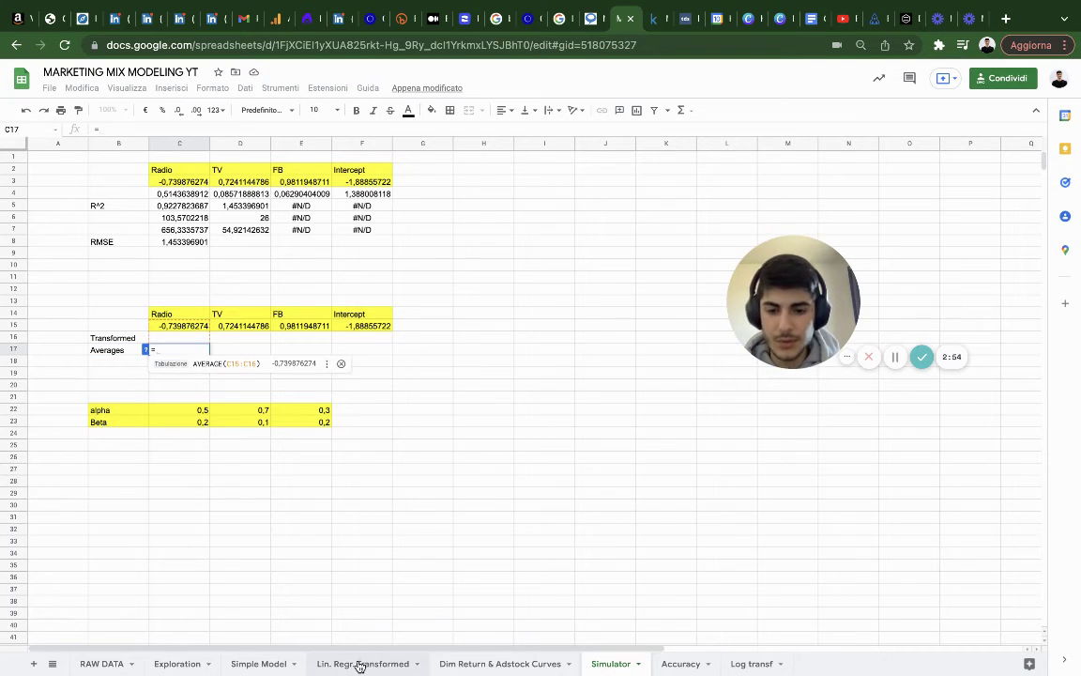
{"action": "left_click", "coordinate": [358, 664]}
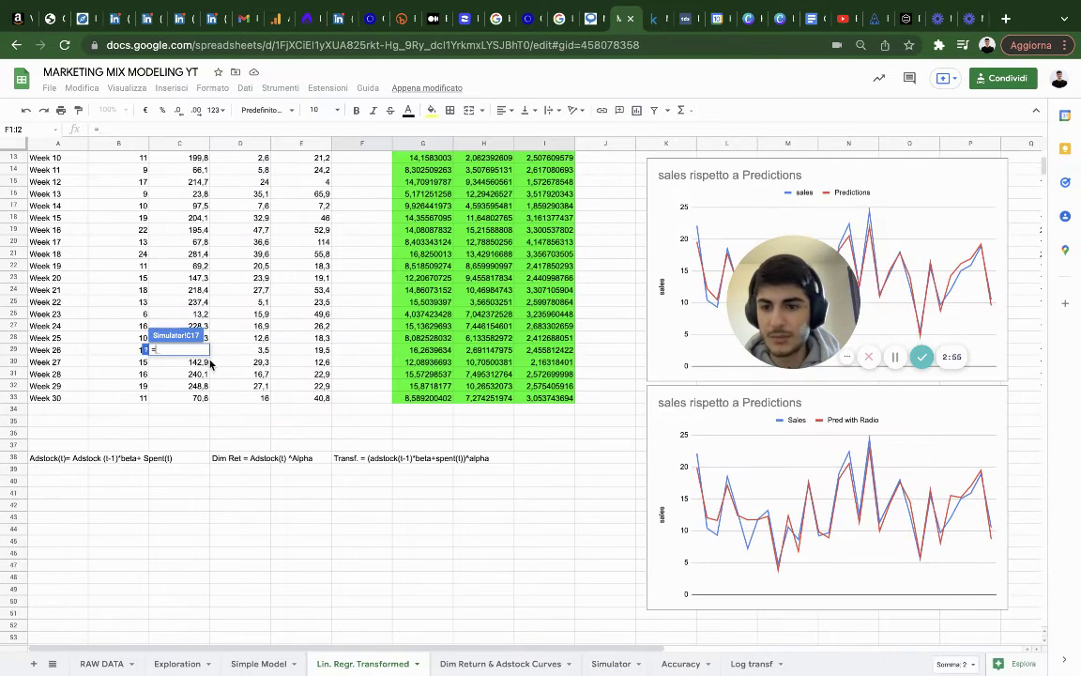
{"action": "left_click", "coordinate": [112, 399]}
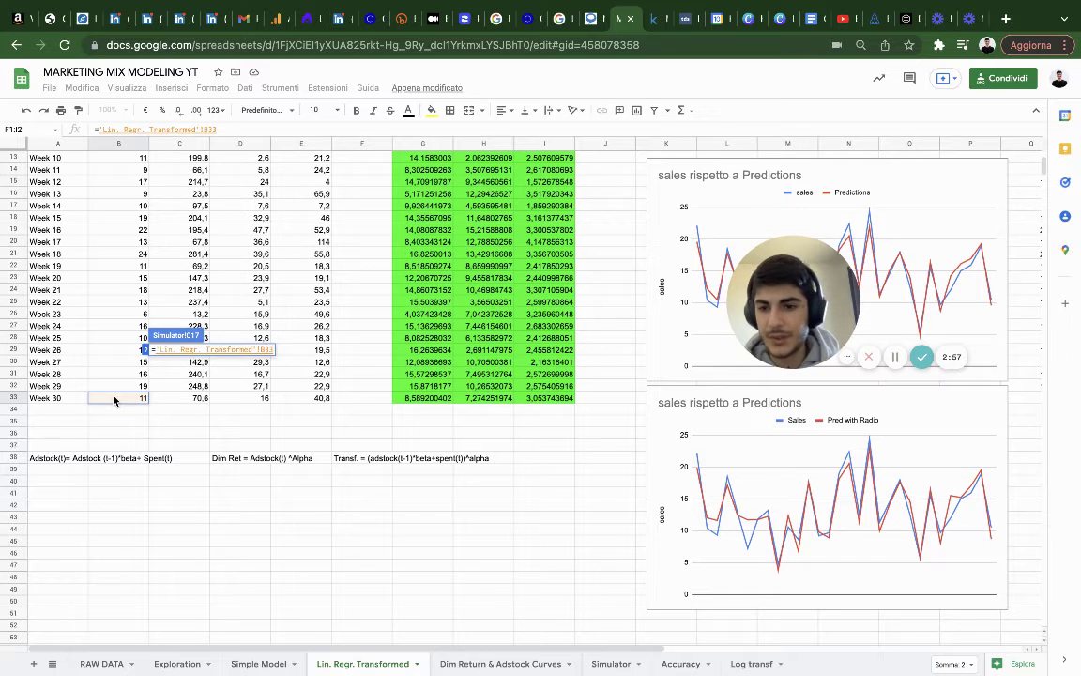
{"action": "left_click", "coordinate": [192, 398]}
{"action": "key", "text": "Return"}
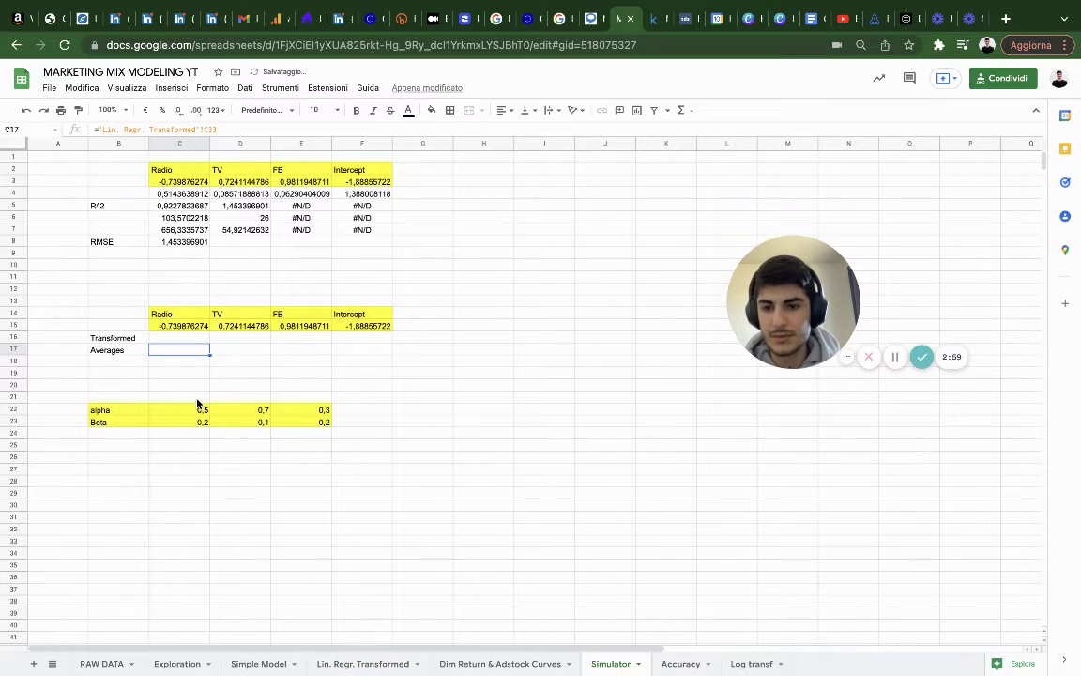
{"action": "double_click", "coordinate": [197, 350]}
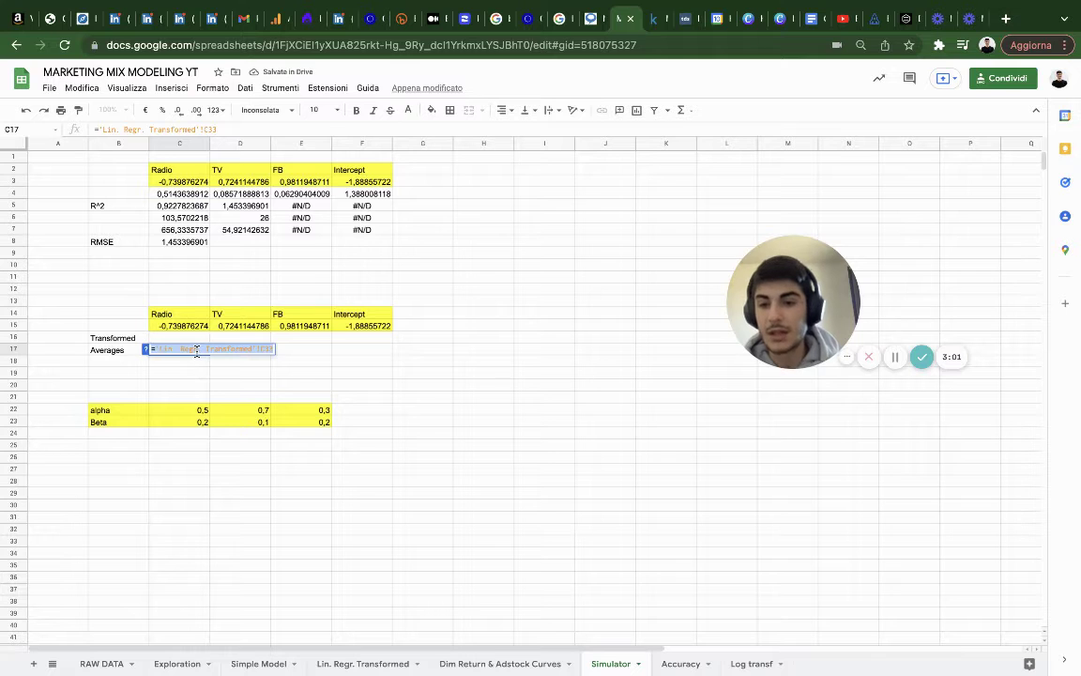
{"action": "key", "text": "BackSpace"}
{"action": "type", "text": "="}
{"action": "mouse_move", "coordinate": [323, 669]}
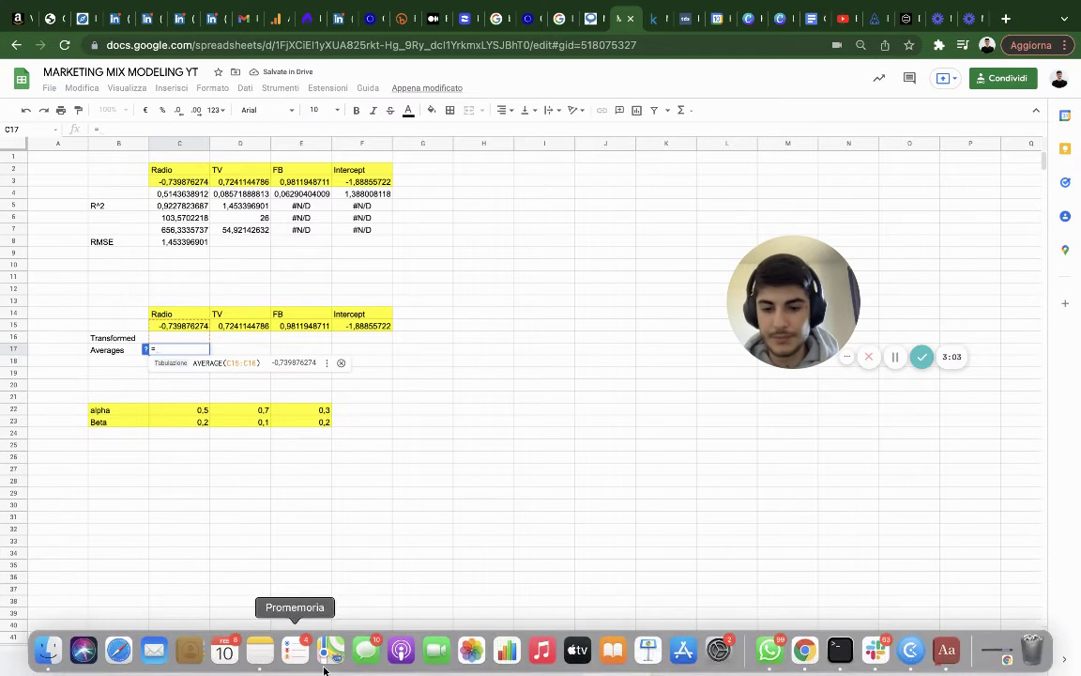
{"action": "left_click", "coordinate": [358, 663]}
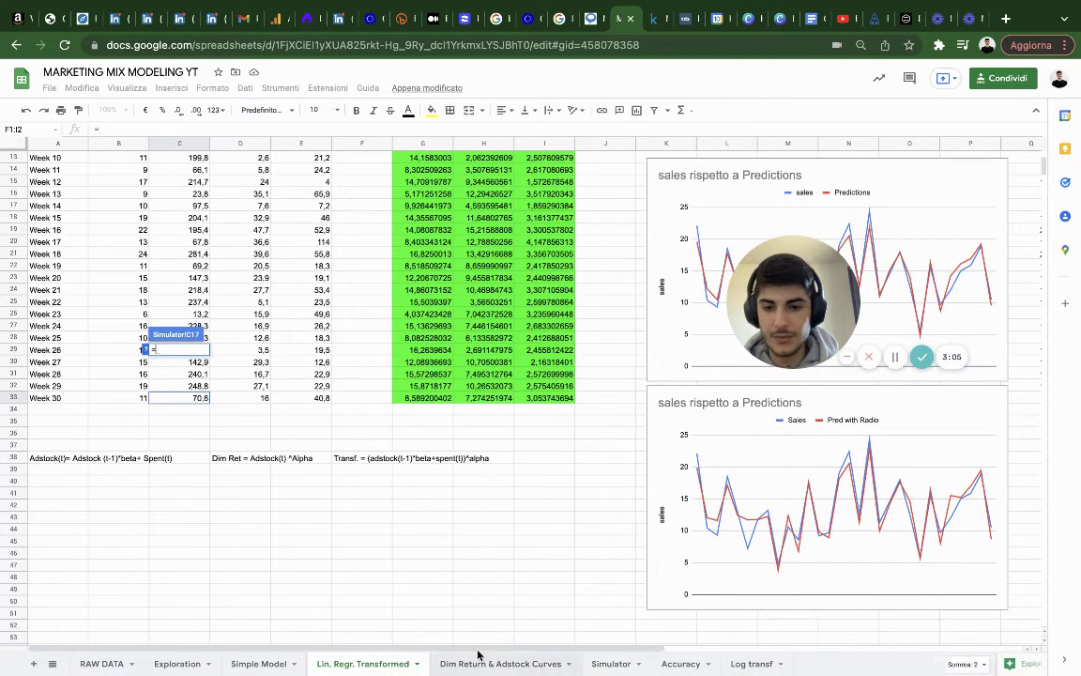
{"action": "left_click", "coordinate": [311, 398]}
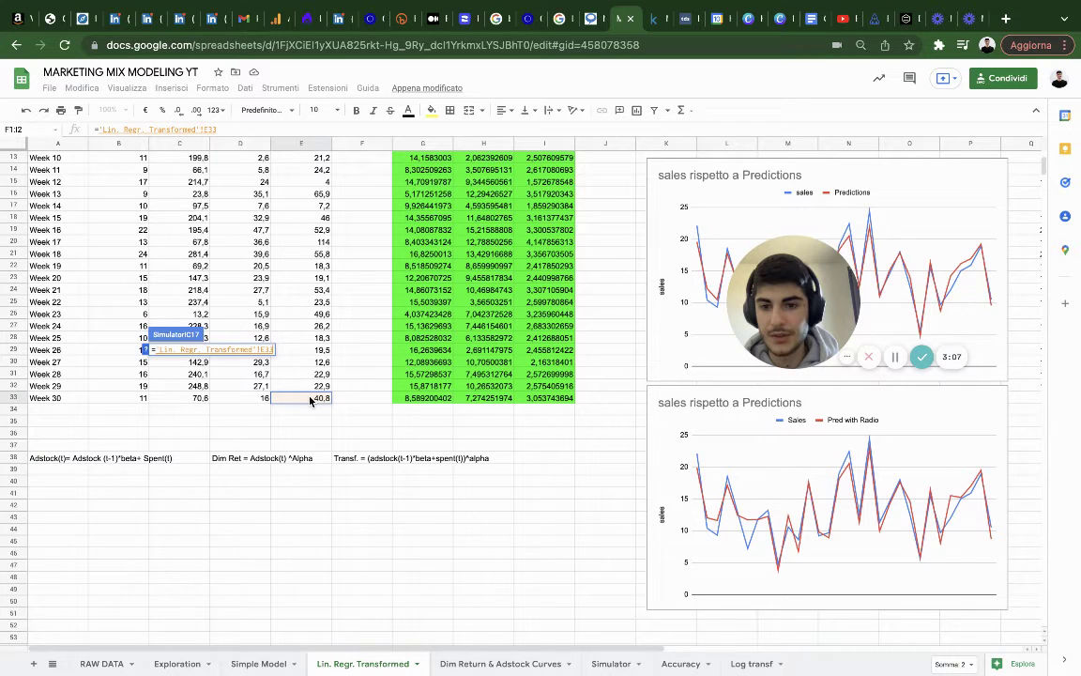
{"action": "key", "text": "Return"}
Link D17 to the TV value D33 (16) and E17 to the FB average (70,6).
{"action": "left_click", "coordinate": [241, 353]}
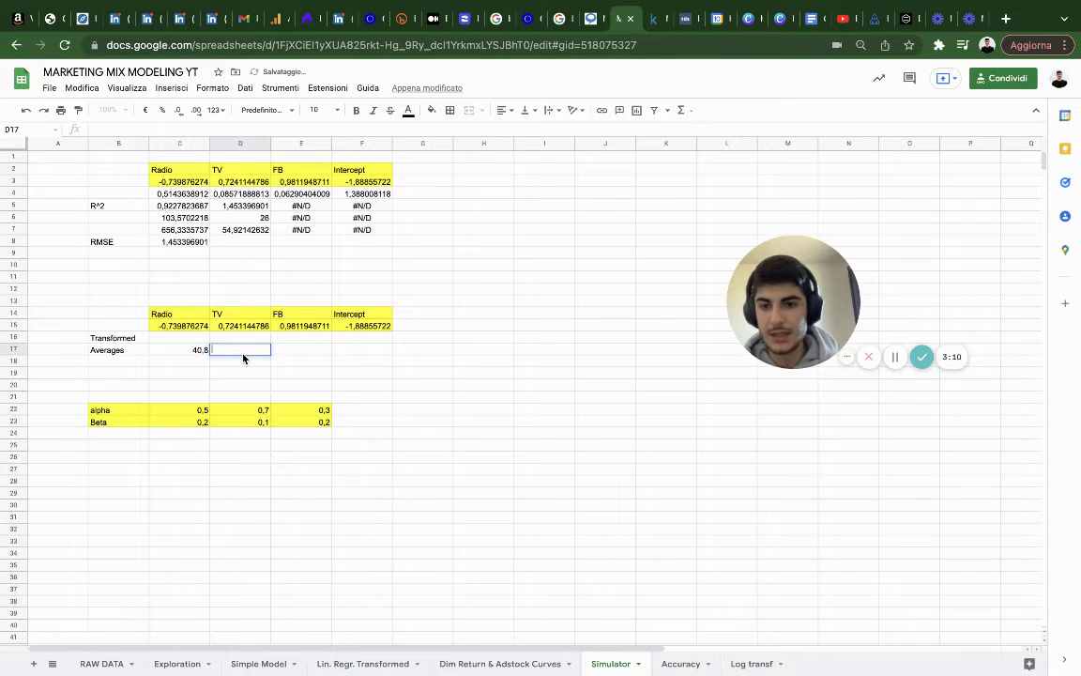
{"action": "type", "text": "="}
{"action": "left_click", "coordinate": [363, 664]}
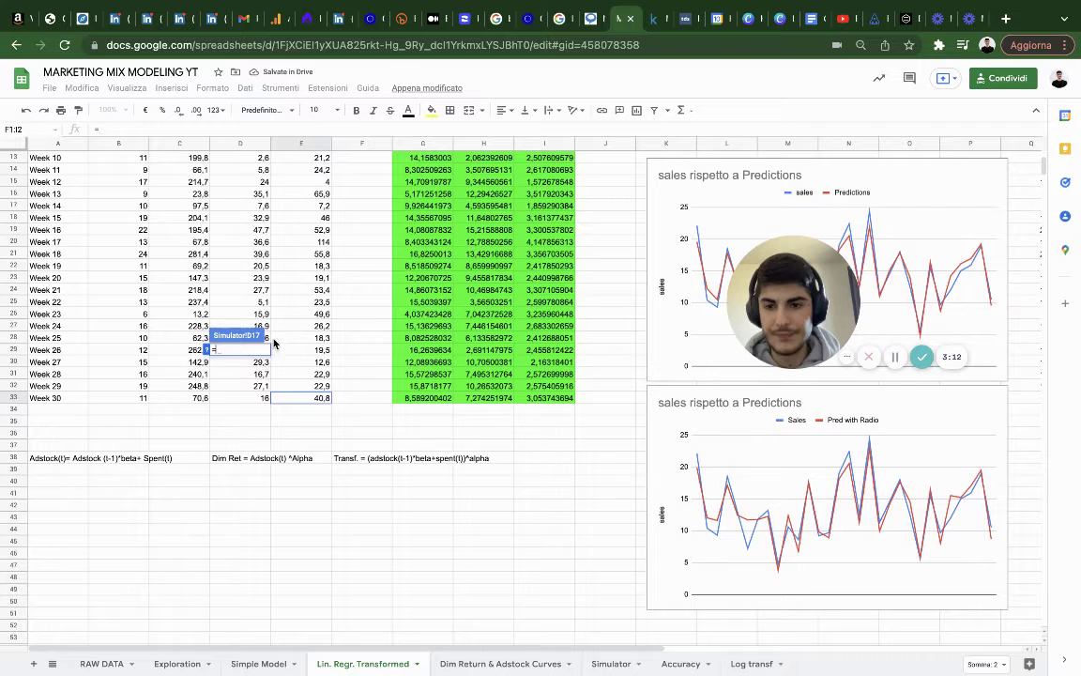
{"action": "left_click", "coordinate": [255, 399]}
{"action": "key", "text": "Return"}
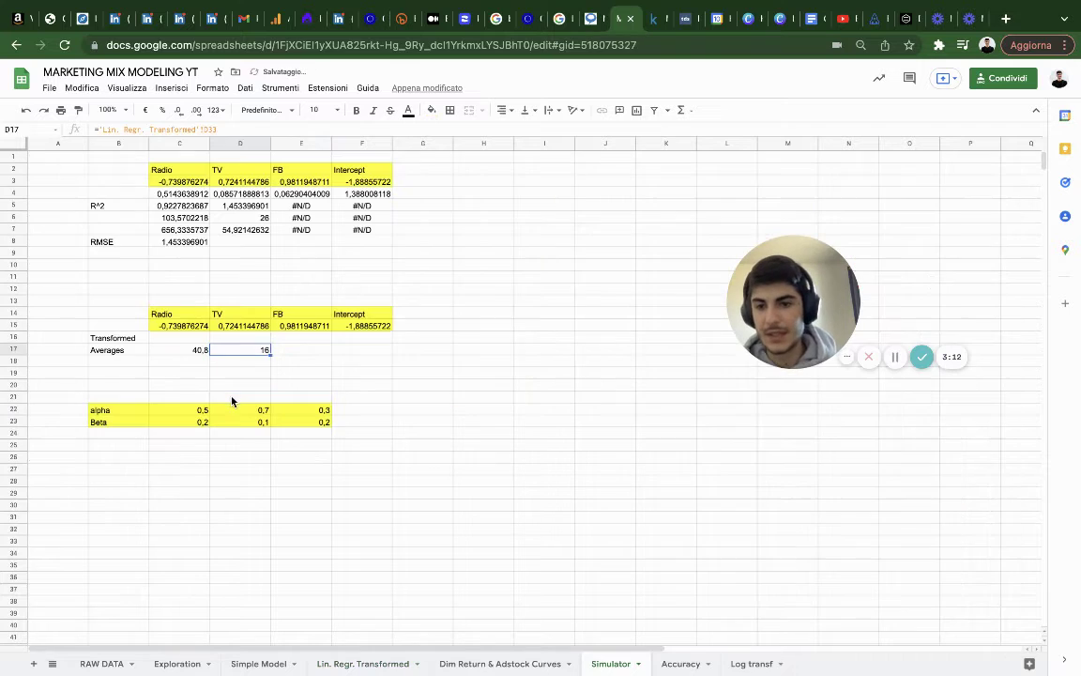
{"action": "left_click", "coordinate": [301, 353]}
{"action": "type", "text": "="}
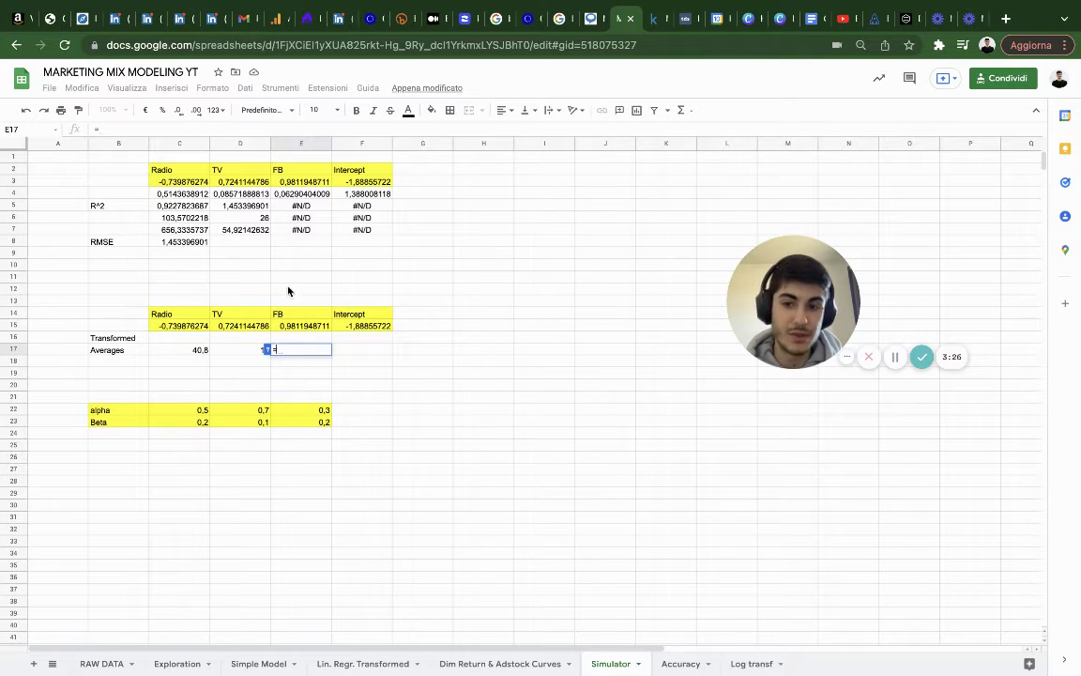
{"action": "left_click", "coordinate": [340, 662]}
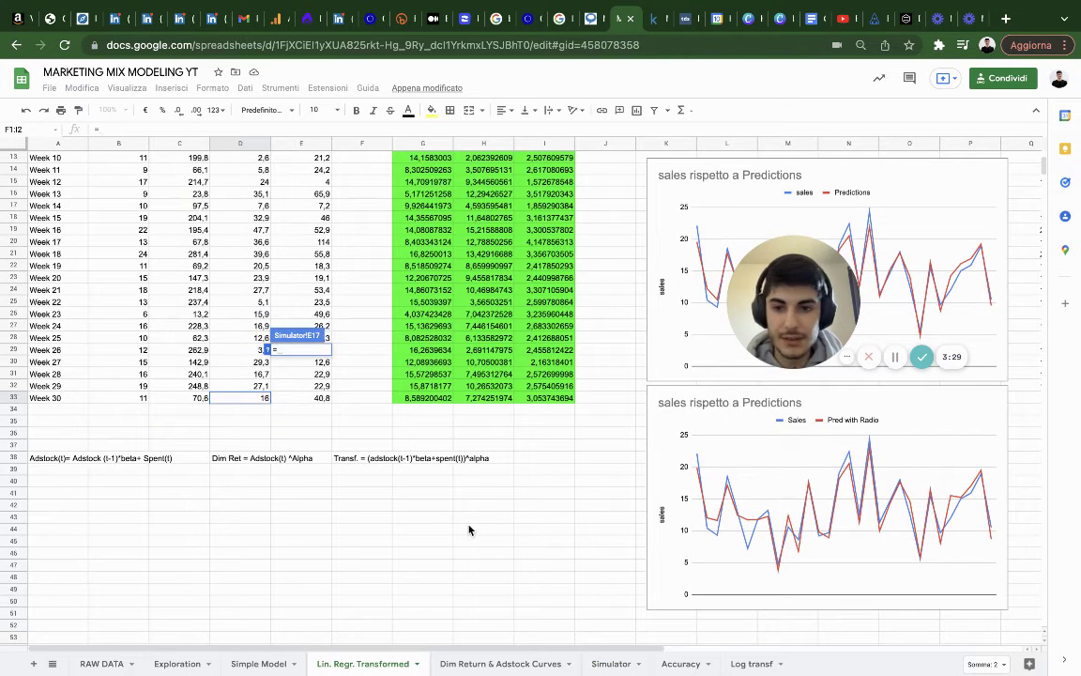
{"action": "left_click", "coordinate": [170, 398]}
{"action": "key", "text": "Return"}
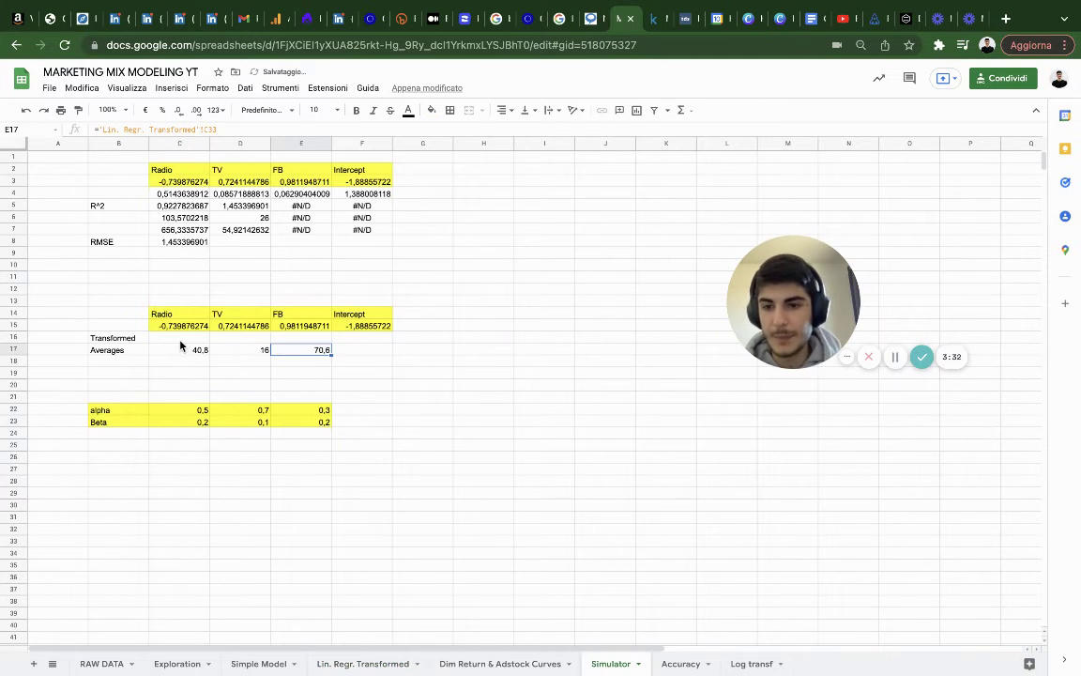
Label B20 'Input' and fill the Input row B20:E20 green.
{"action": "left_click", "coordinate": [123, 385]}
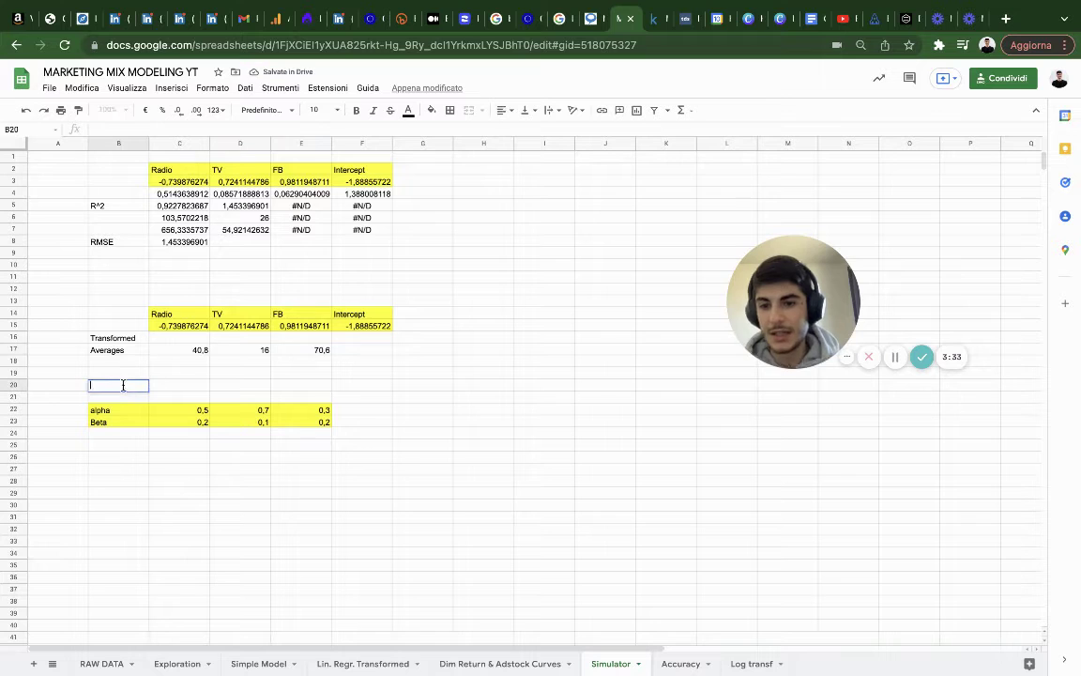
{"action": "type", "text": "Input"}
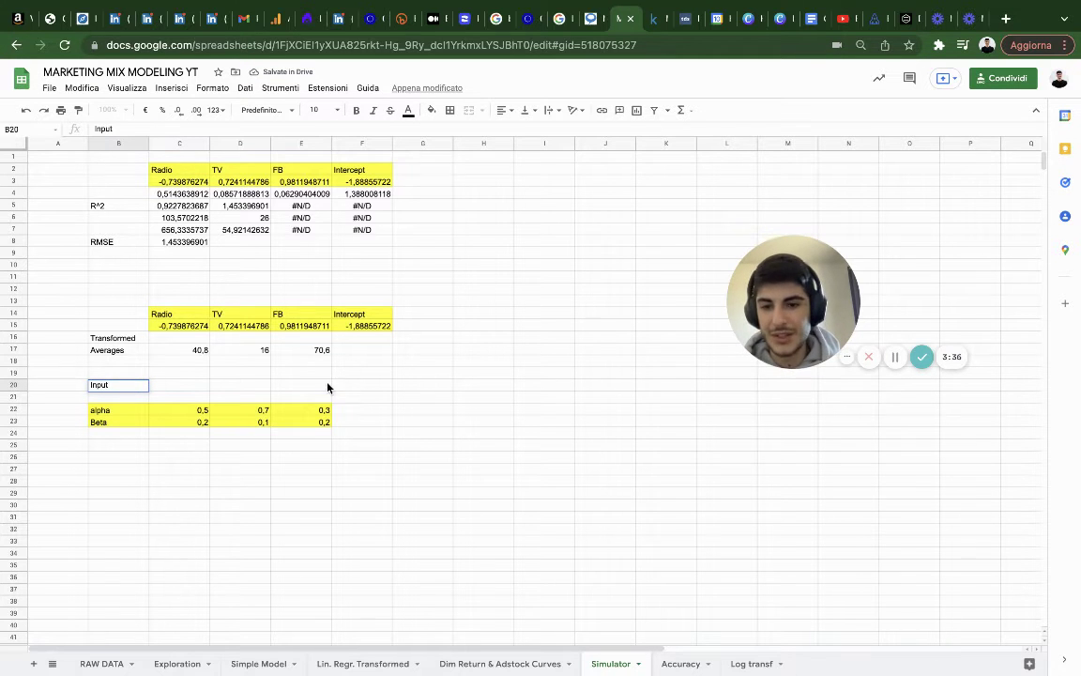
{"action": "left_click_drag", "start_coordinate": [324, 385], "coordinate": [107, 391]}
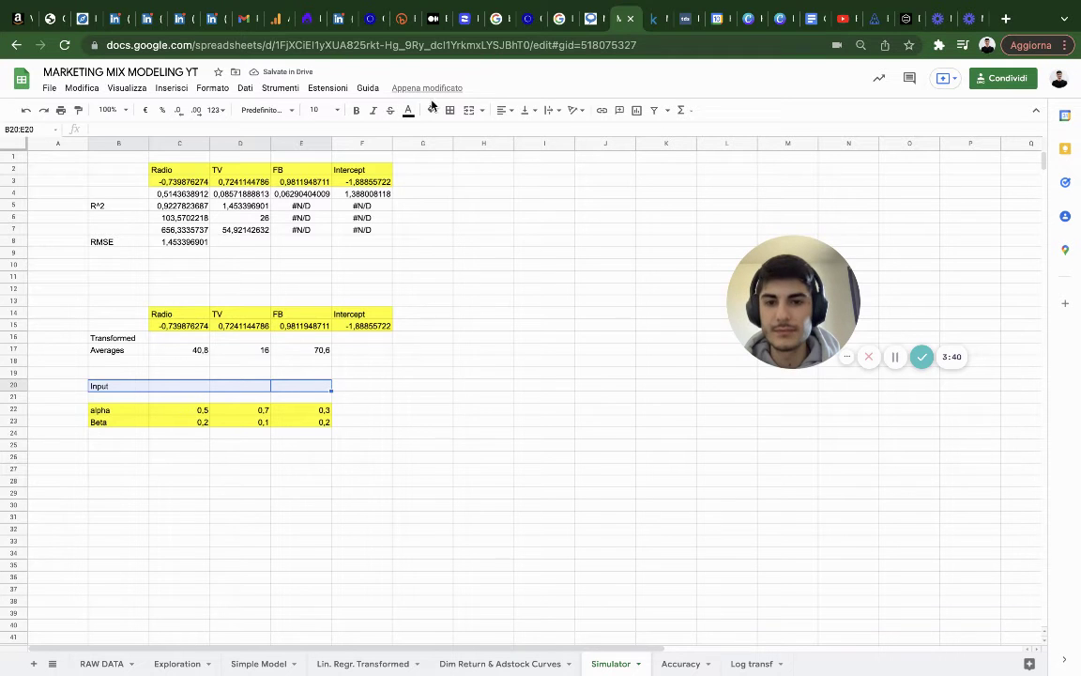
{"action": "left_click", "coordinate": [431, 108]}
{"action": "left_click", "coordinate": [486, 222]}
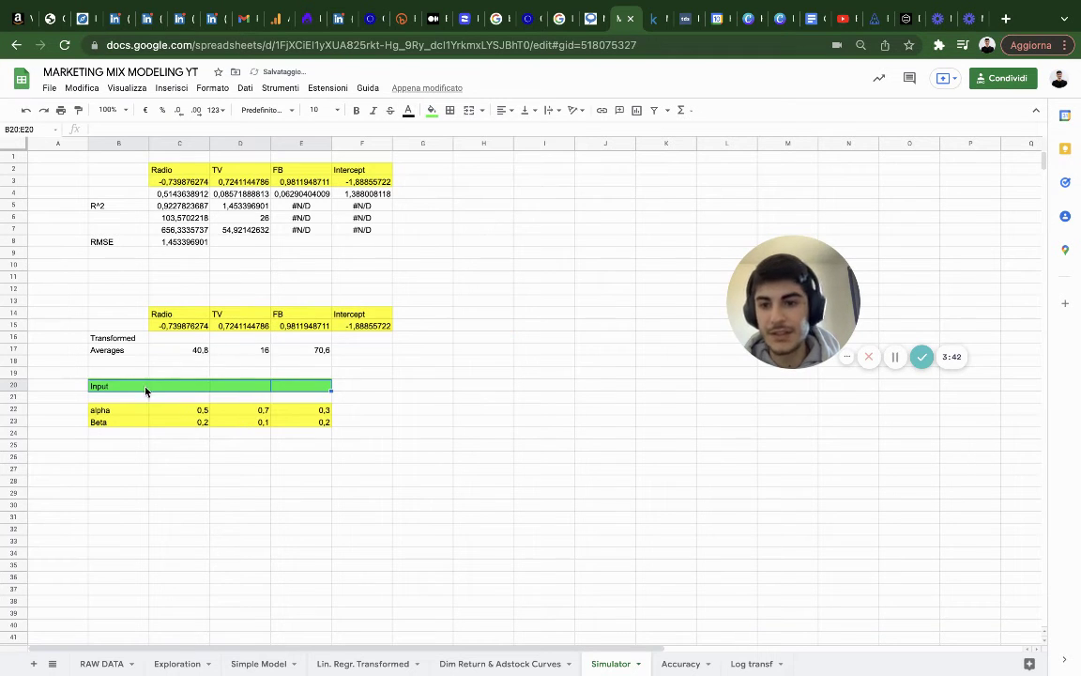
{"action": "left_click", "coordinate": [121, 383]}
Enter a spend of 10 for Radio, TV and FB in C20:E20.
{"action": "double_click", "coordinate": [188, 384]}
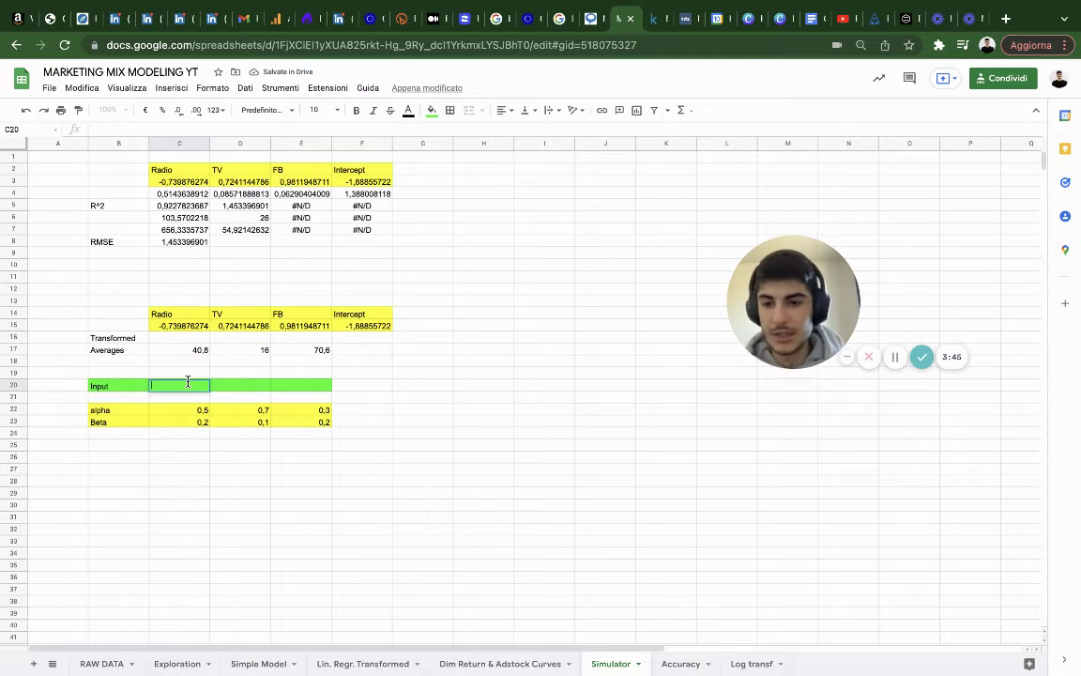
{"action": "type", "text": "10"}
{"action": "left_click", "coordinate": [234, 384]}
{"action": "type", "text": "10"}
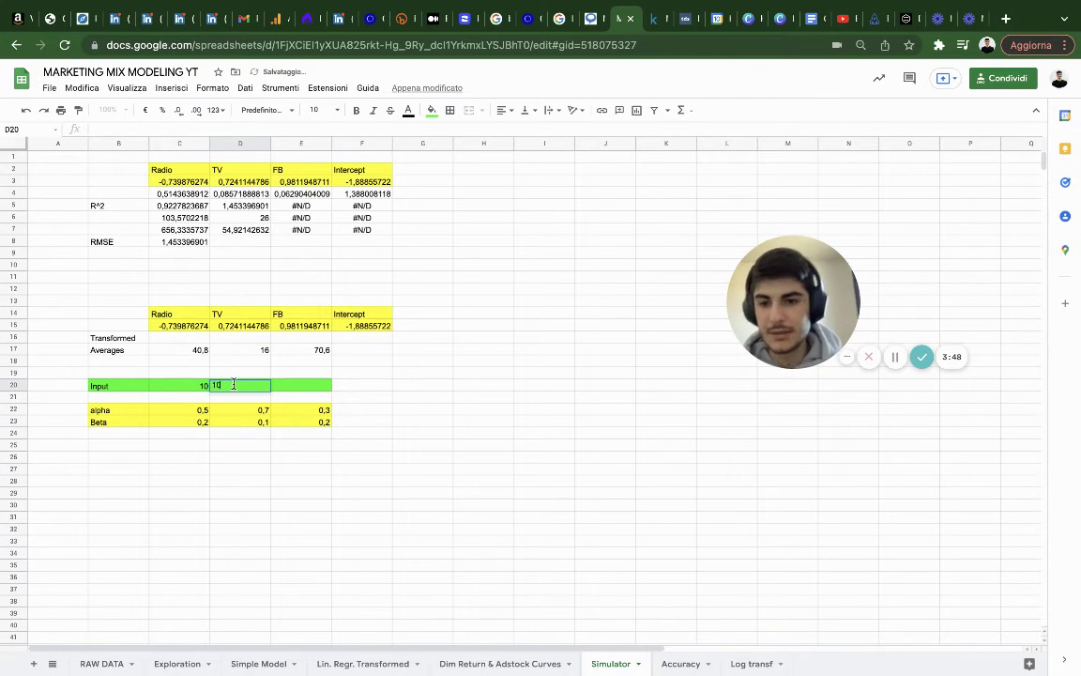
{"action": "left_click", "coordinate": [296, 388]}
{"action": "type", "text": "10"}
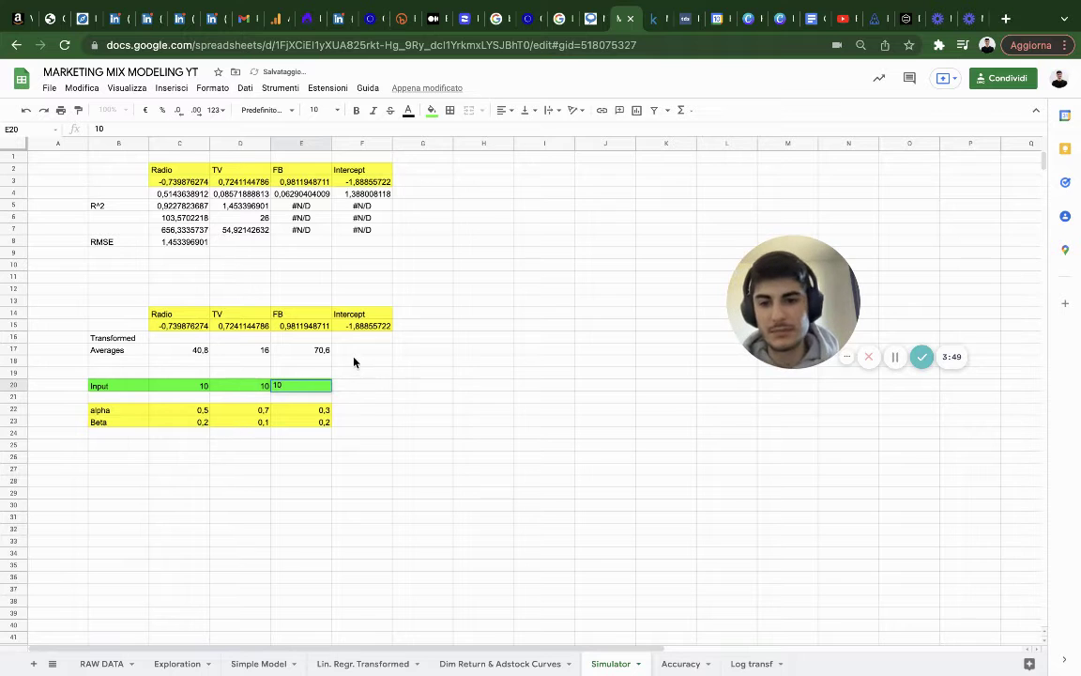
{"action": "left_click", "coordinate": [348, 347]}
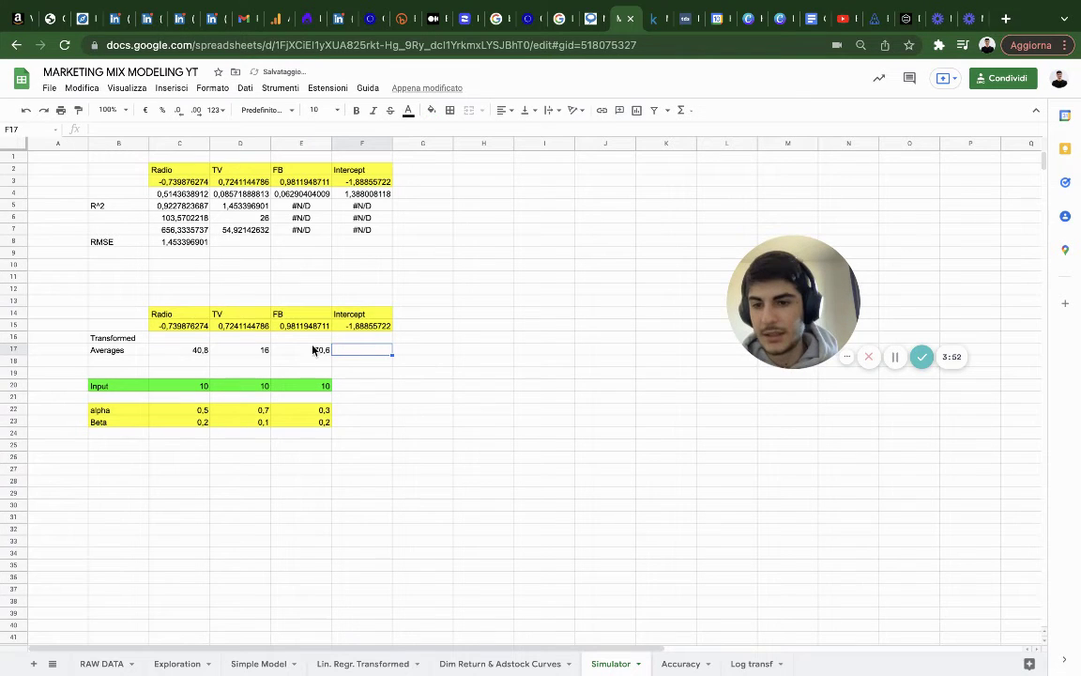
Rearrange the rows so Transformed sits above Averages, with an empty row before Input.
{"action": "double_click", "coordinate": [194, 337]}
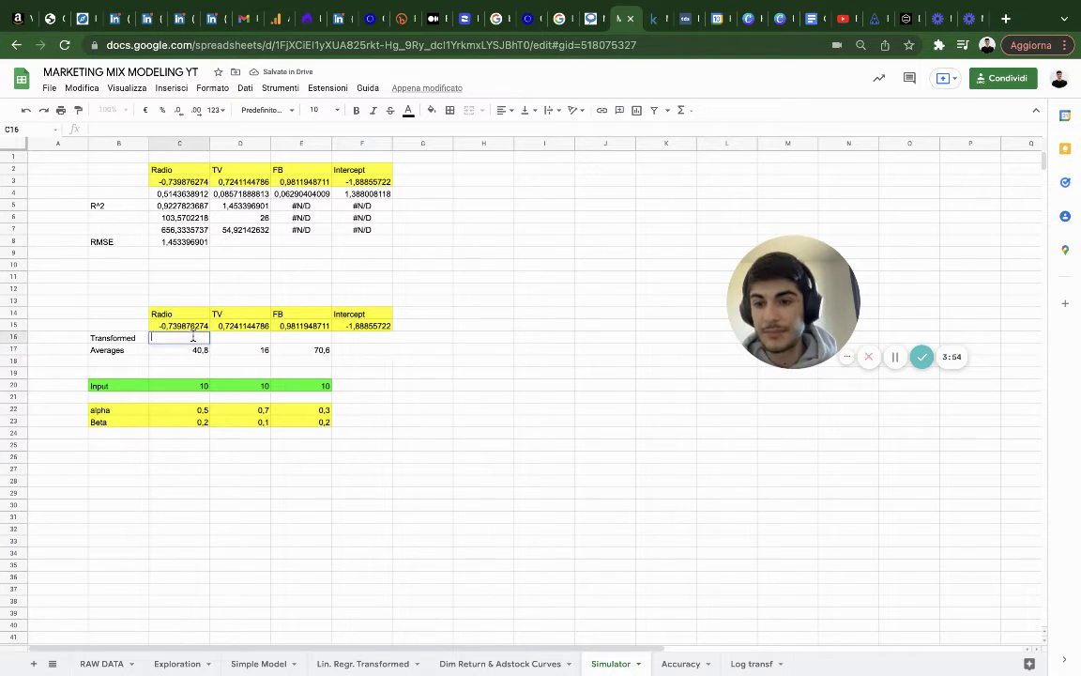
{"action": "left_click", "coordinate": [9, 349]}
{"action": "left_click_drag", "start_coordinate": [9, 349], "coordinate": [53, 356]}
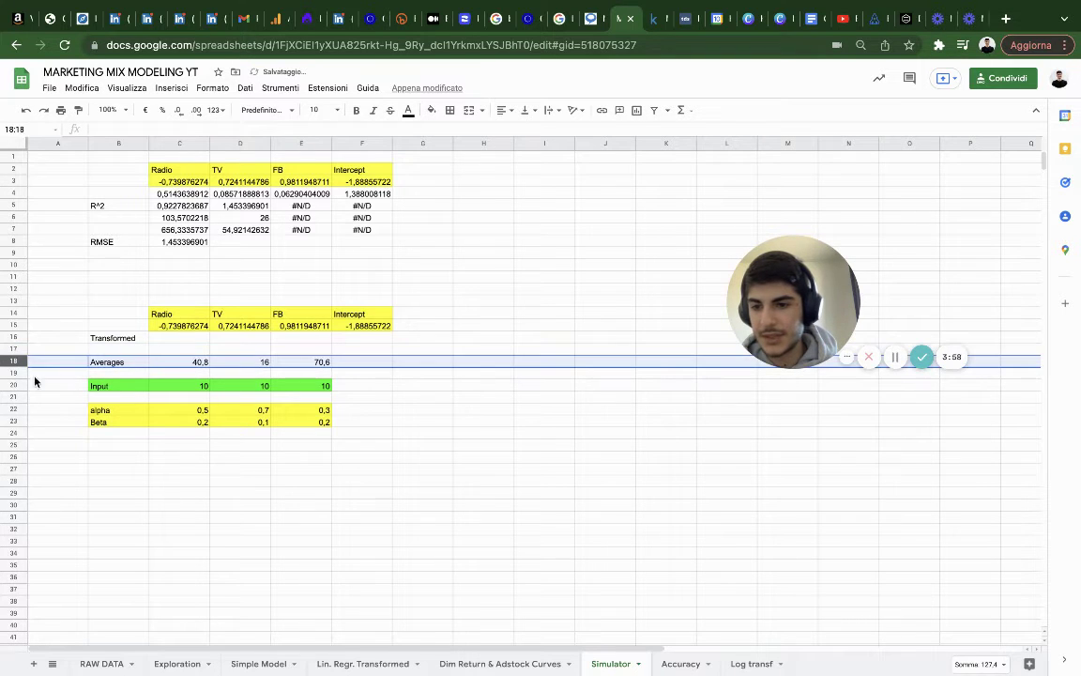
{"action": "left_click", "coordinate": [13, 434]}
{"action": "left_click_drag", "start_coordinate": [13, 449], "coordinate": [16, 349]}
Enter the Radio transformed formula =(C18*C24+C21)*C23 and fill it across to TV and FB.
{"action": "left_click", "coordinate": [182, 350]}
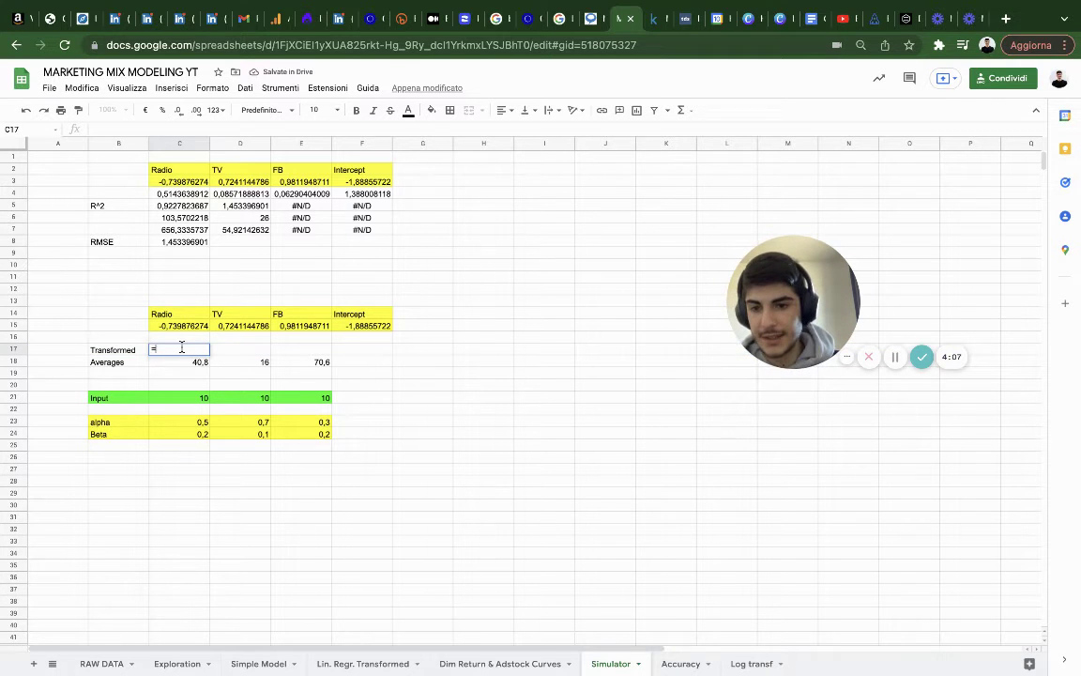
{"action": "type", "text": "=("}
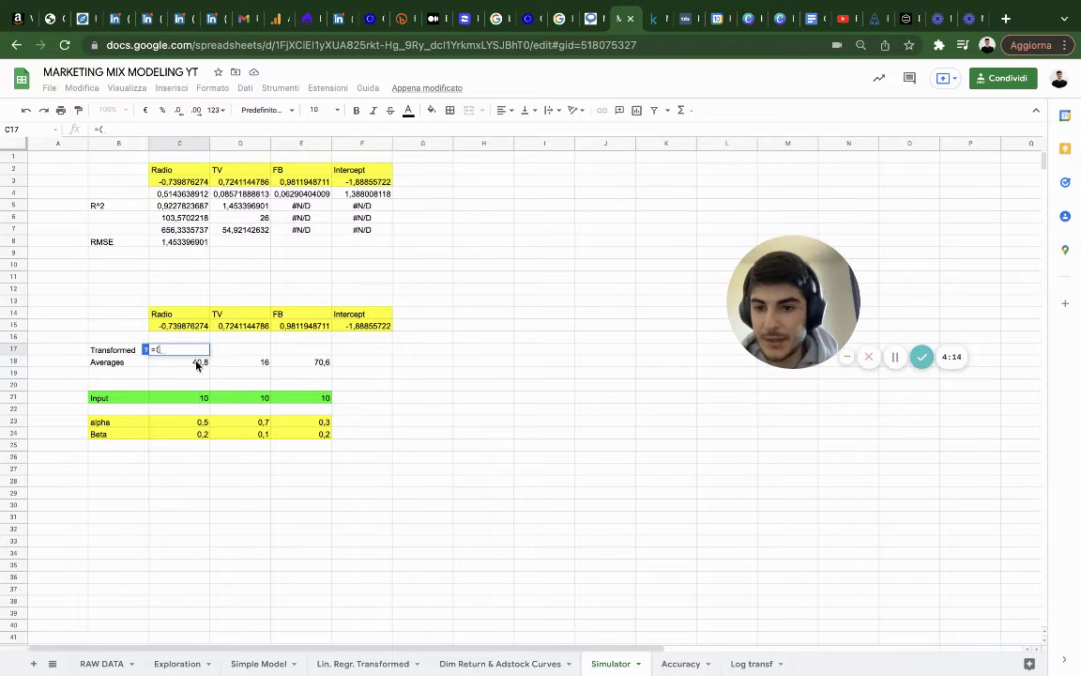
{"action": "left_click", "coordinate": [197, 365]}
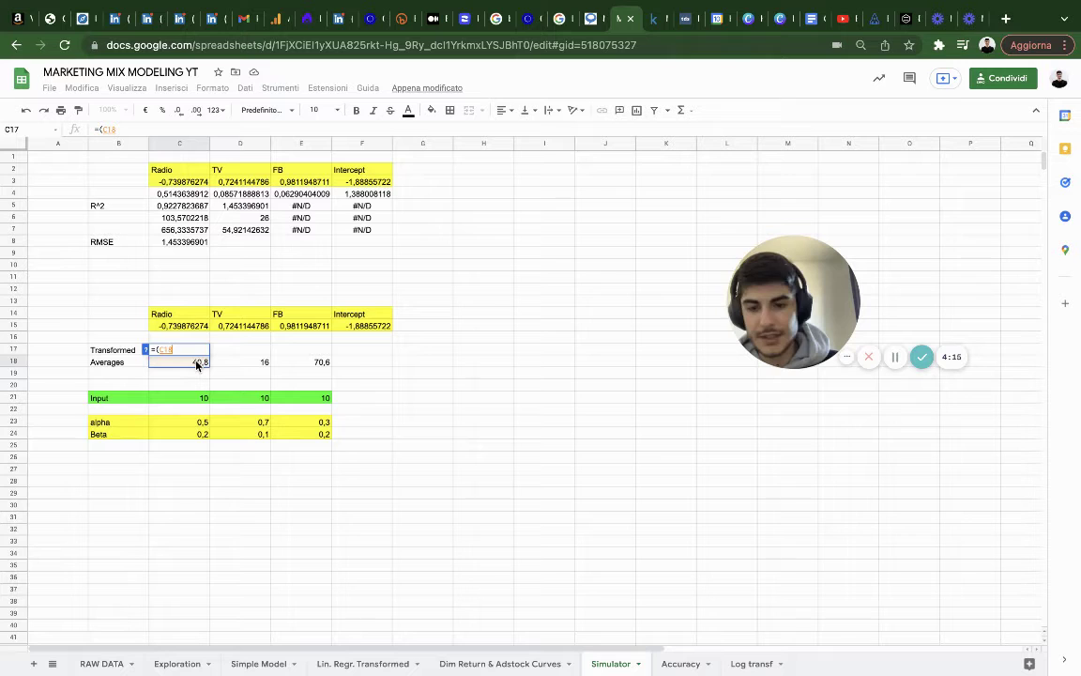
{"action": "type", "text": "*"}
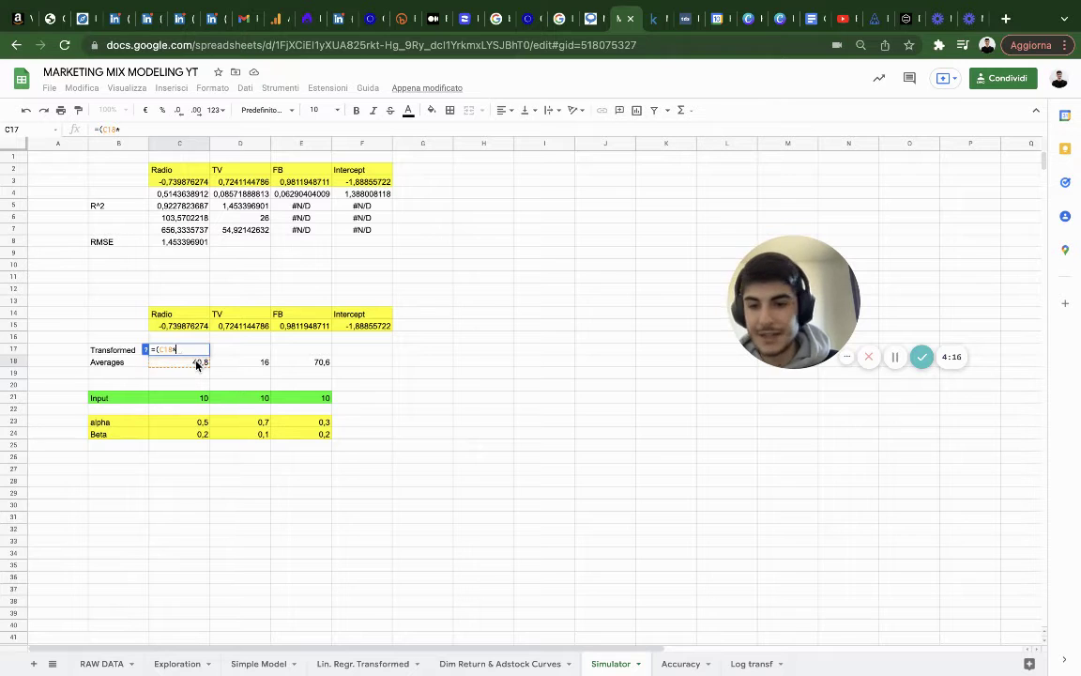
{"action": "left_click", "coordinate": [184, 435]}
{"action": "type", "text": "+"}
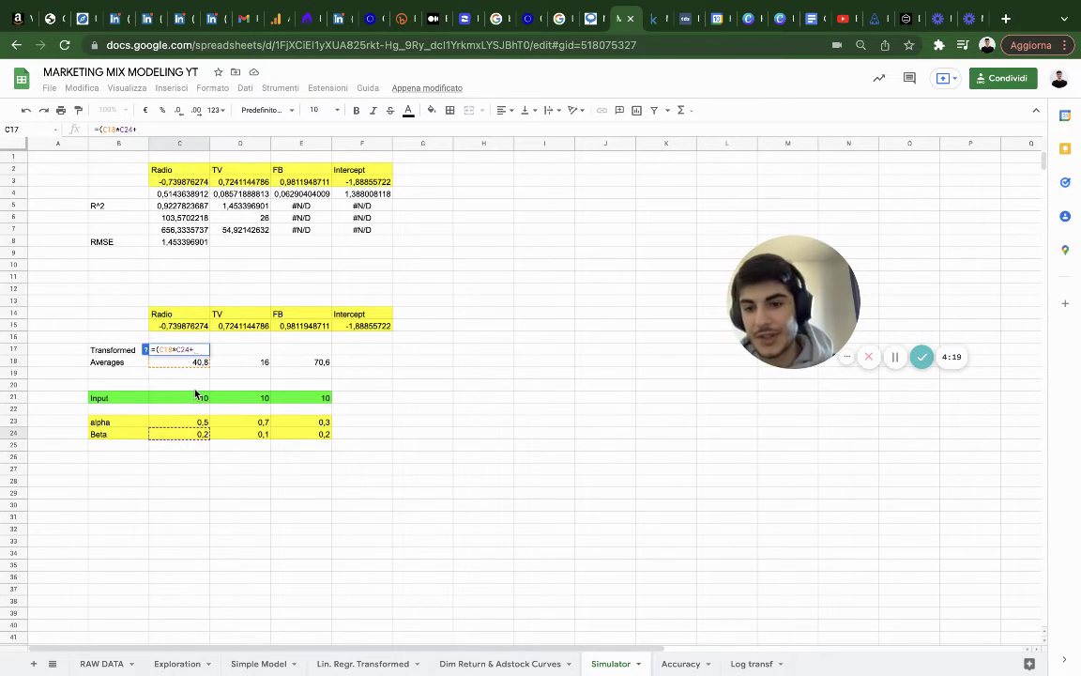
{"action": "left_click", "coordinate": [191, 400]}
{"action": "type", "text": ")*"}
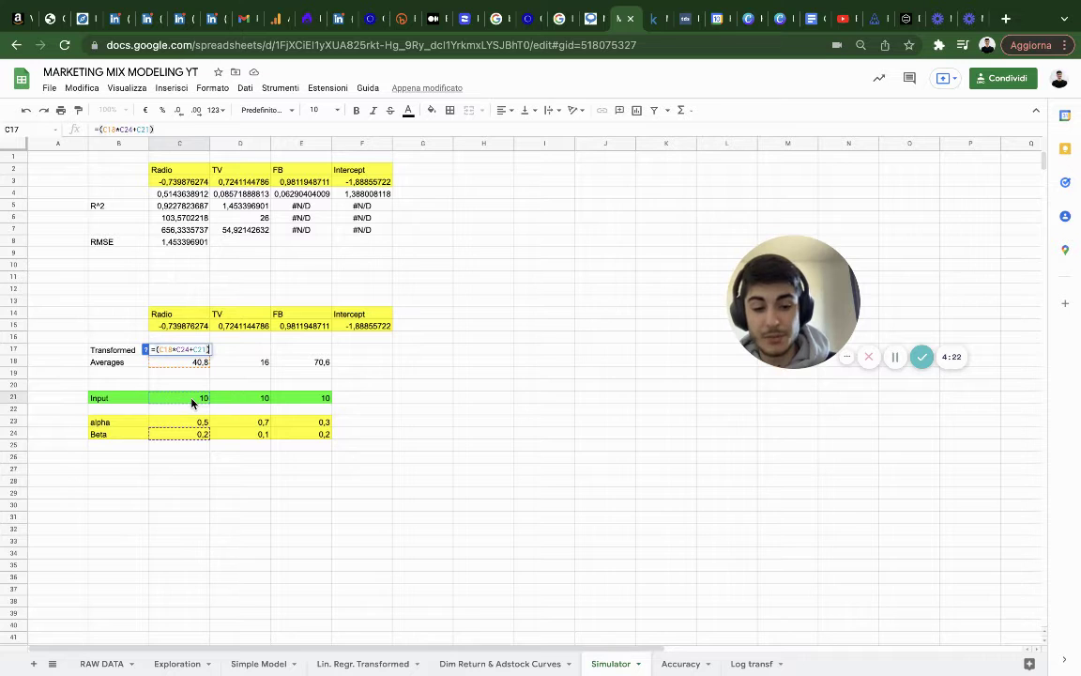
{"action": "left_click", "coordinate": [192, 424]}
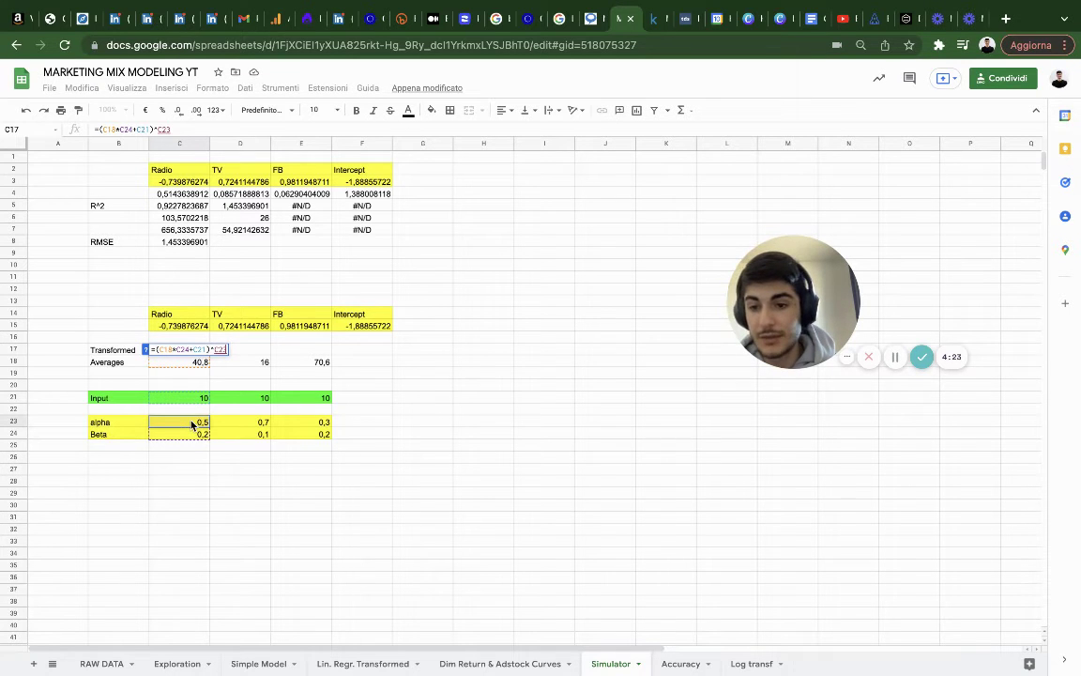
{"action": "key", "text": "Return"}
{"action": "left_click", "coordinate": [179, 350]}
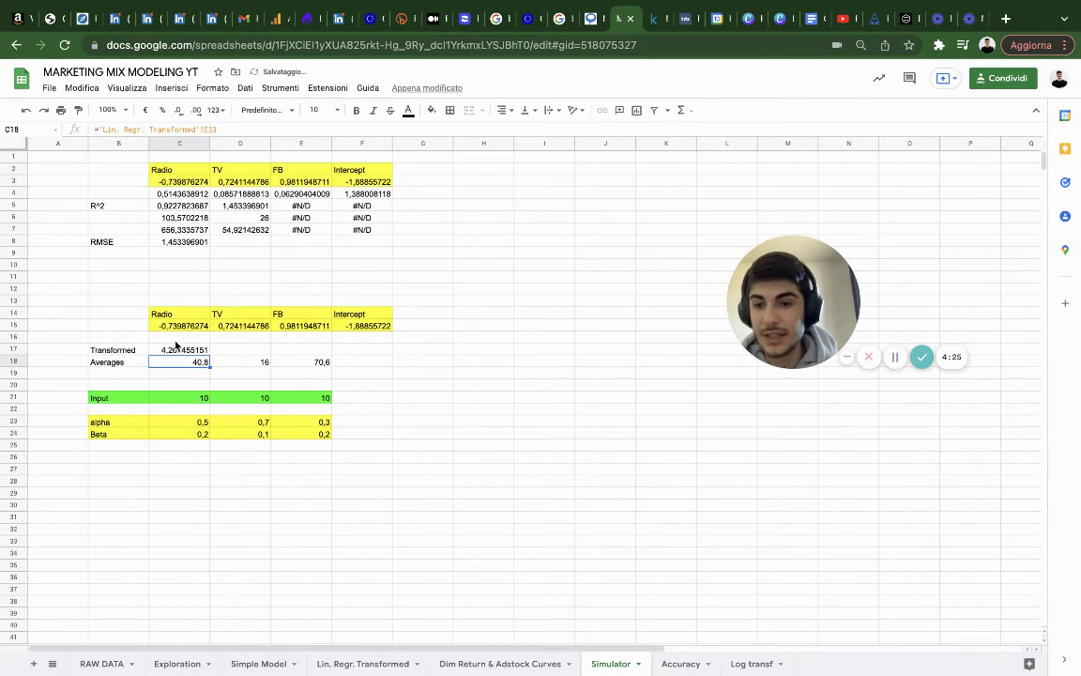
{"action": "left_click_drag", "start_coordinate": [207, 355], "coordinate": [328, 354]}
Put 1 in the Intercept Transformed cell and move a blank row above the Transformed row.
{"action": "left_click", "coordinate": [348, 353]}
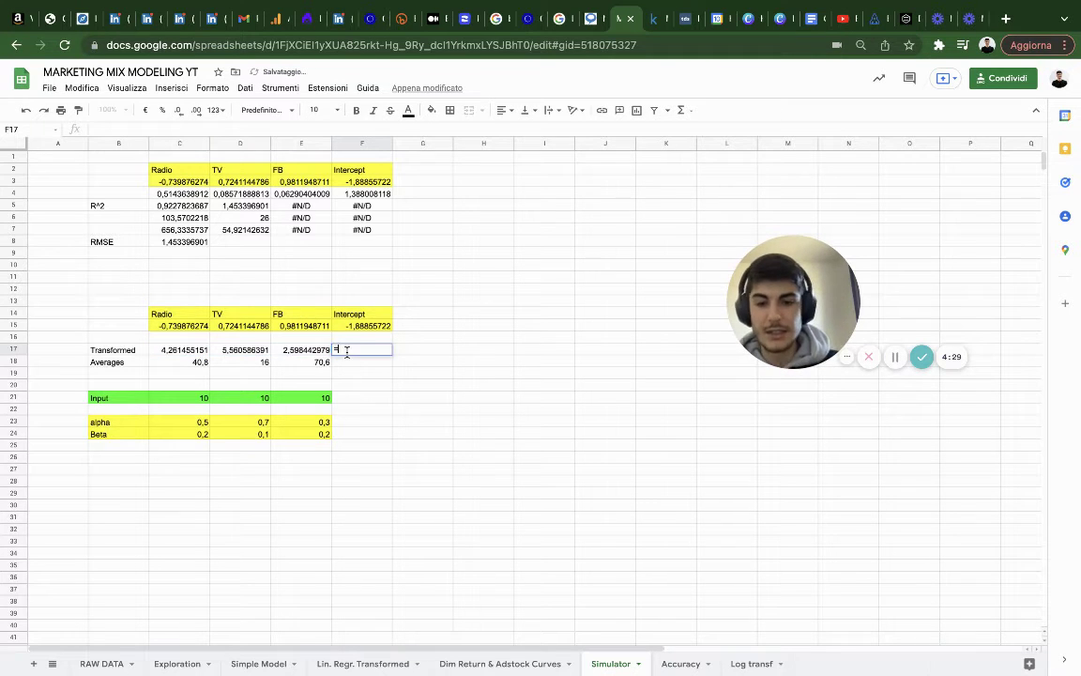
{"action": "type", "text": "="}
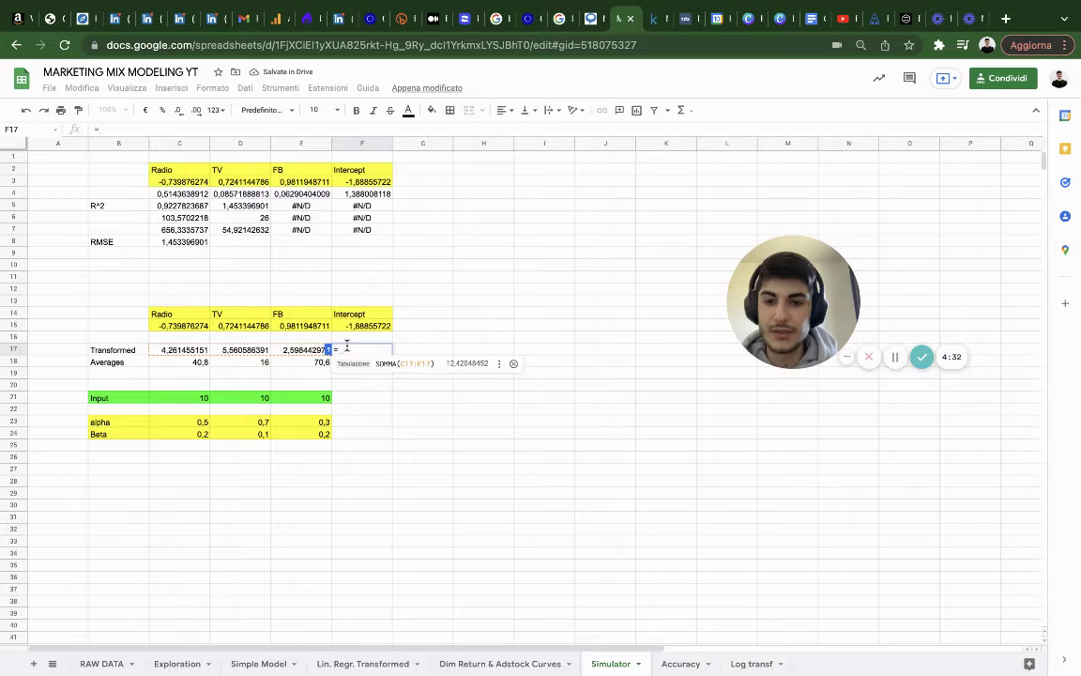
{"action": "key", "text": "BackSpace"}
{"action": "key", "text": "Return"}
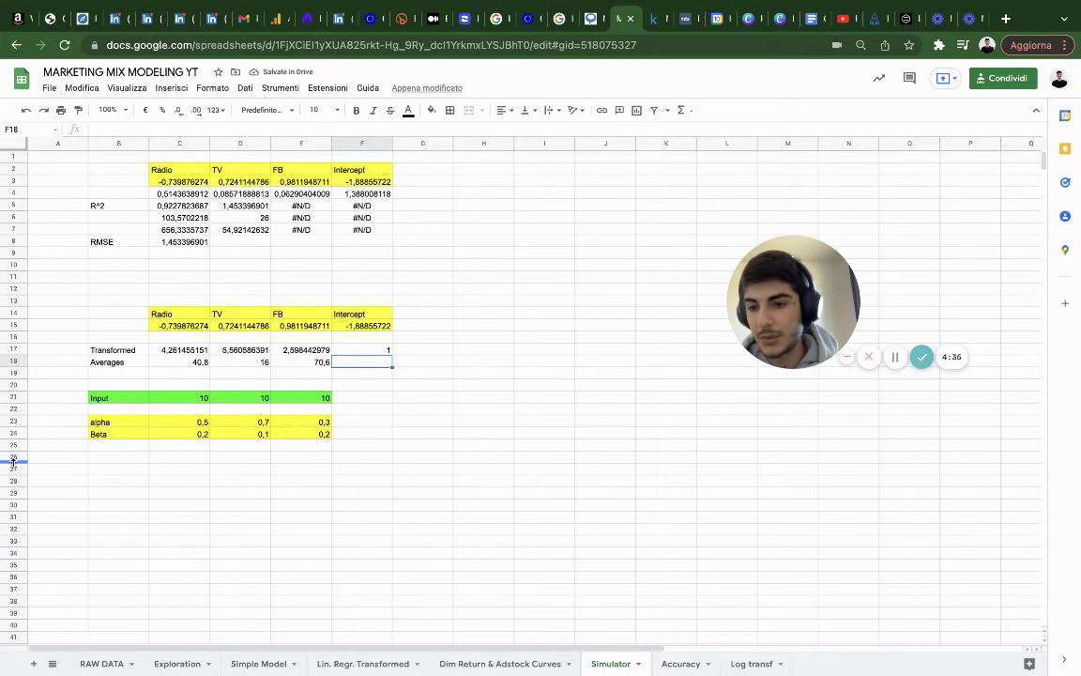
{"action": "left_click_drag", "start_coordinate": [13, 467], "coordinate": [16, 347]}
Type the label 'Contribution' in B17 above the Transformed row.
{"action": "left_click", "coordinate": [111, 350]}
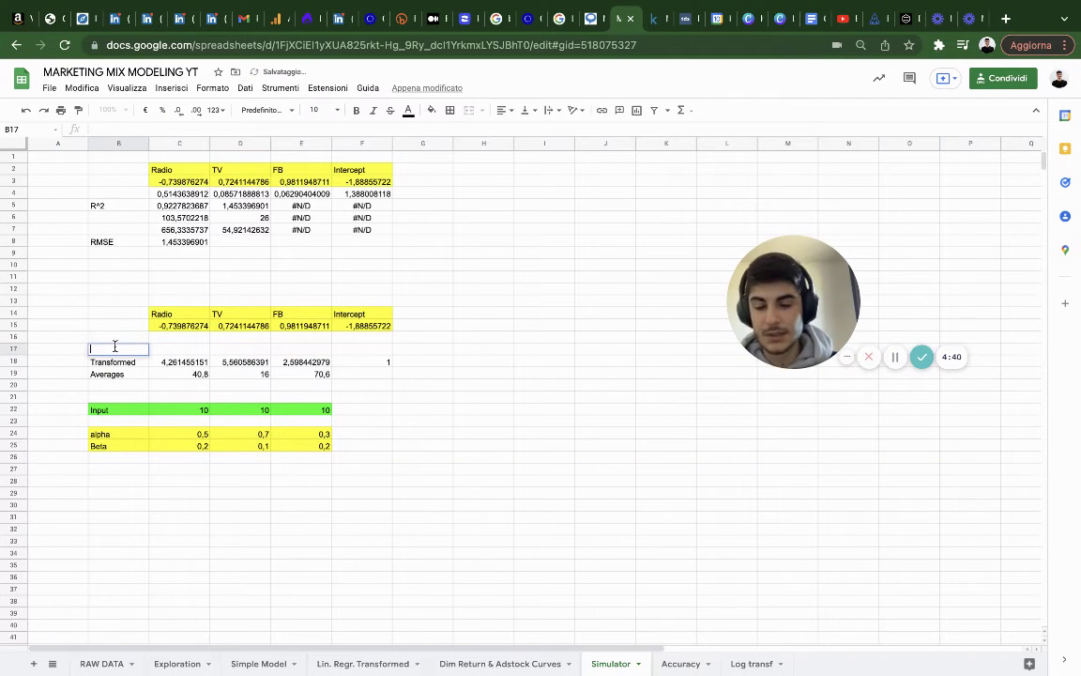
{"action": "type", "text": "Cont"}
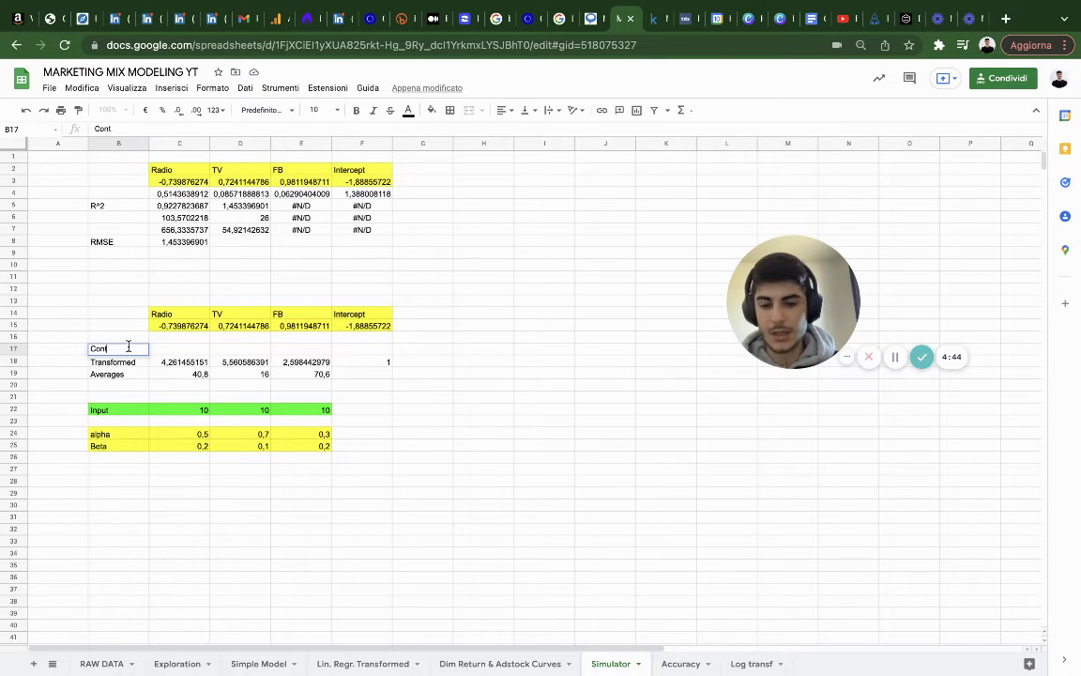
{"action": "type", "text": "ribution"}
{"action": "double_click", "coordinate": [179, 346]}
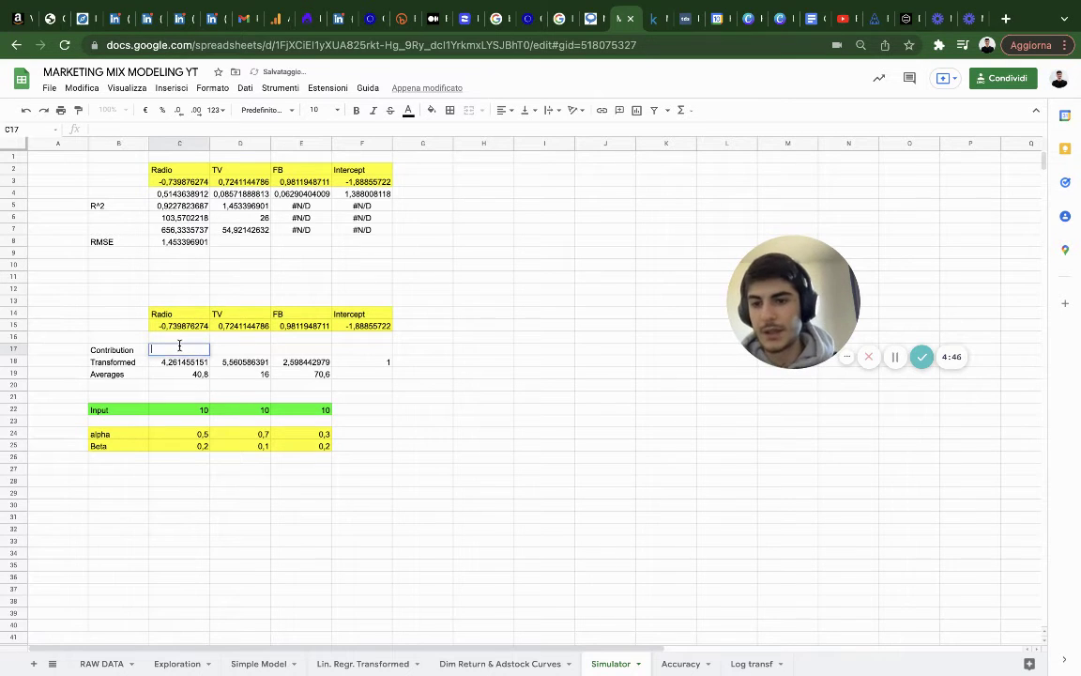
Shade the Transformed row B18:E18 with a light salmon fill.
{"action": "left_click_drag", "start_coordinate": [114, 364], "coordinate": [320, 365]}
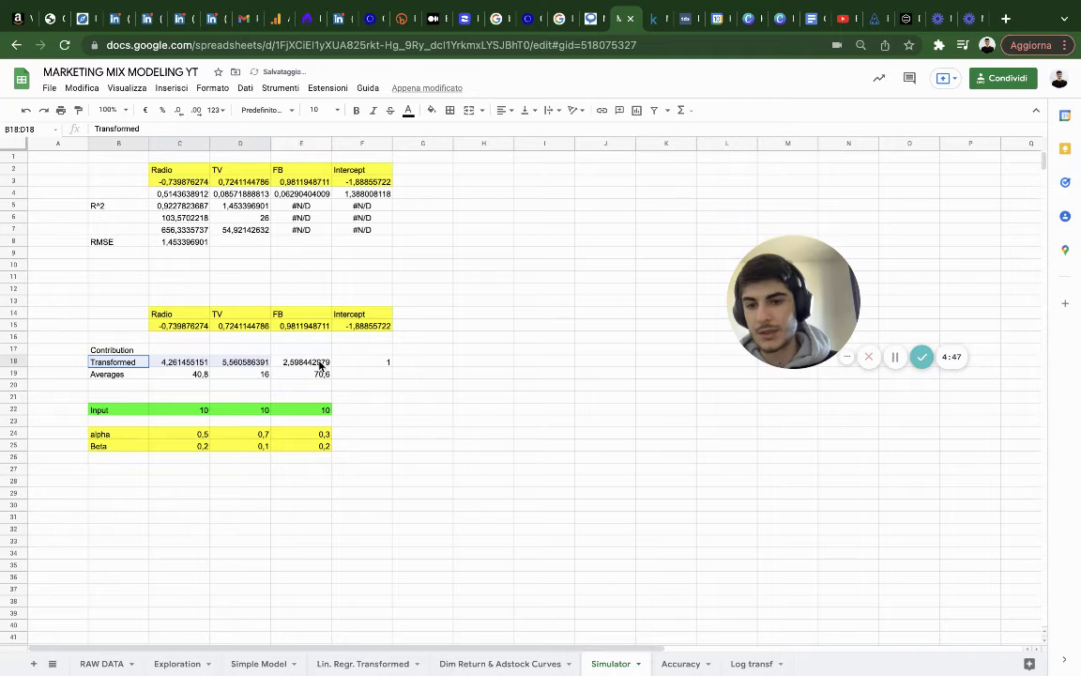
{"action": "left_click", "coordinate": [432, 110]}
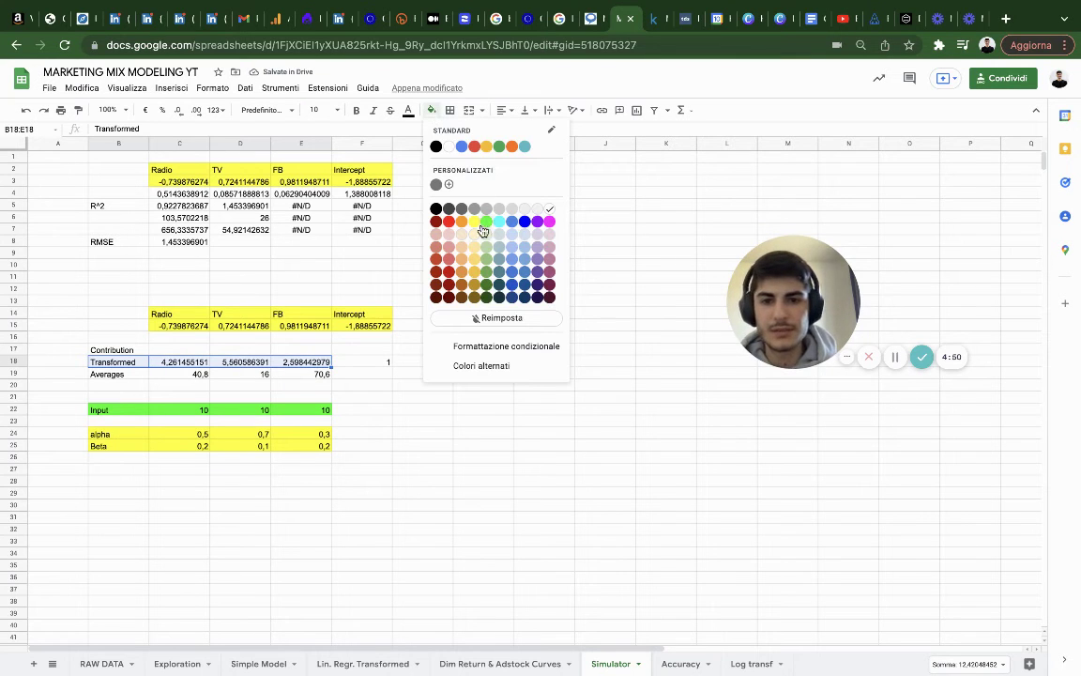
{"action": "left_click", "coordinate": [456, 244]}
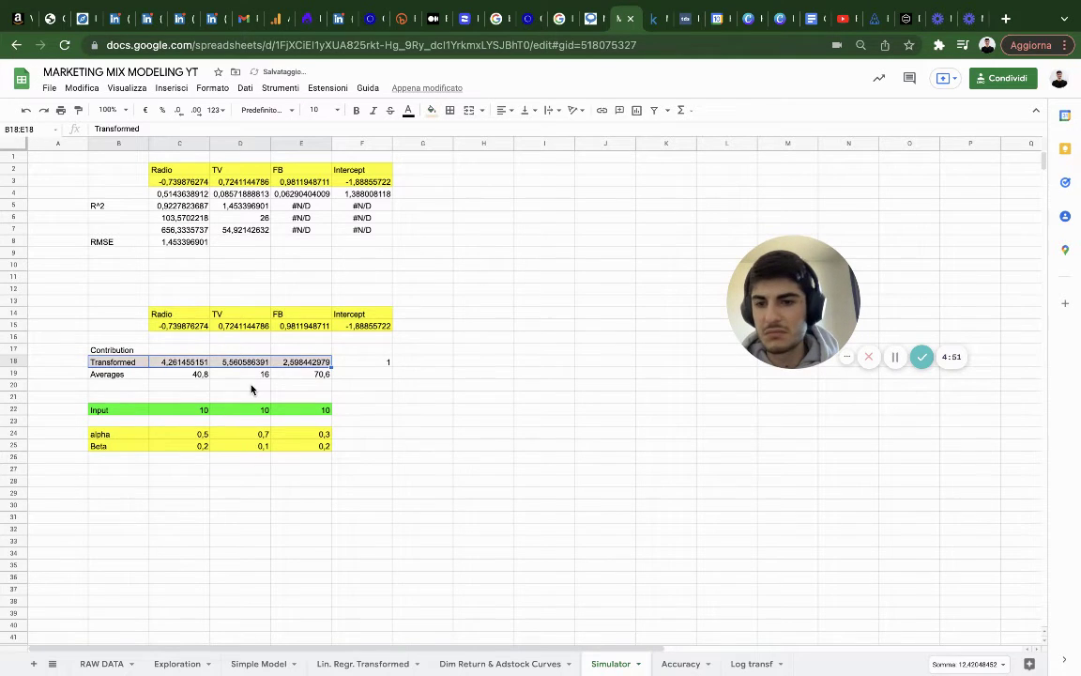
{"action": "left_click_drag", "start_coordinate": [114, 351], "coordinate": [295, 351]}
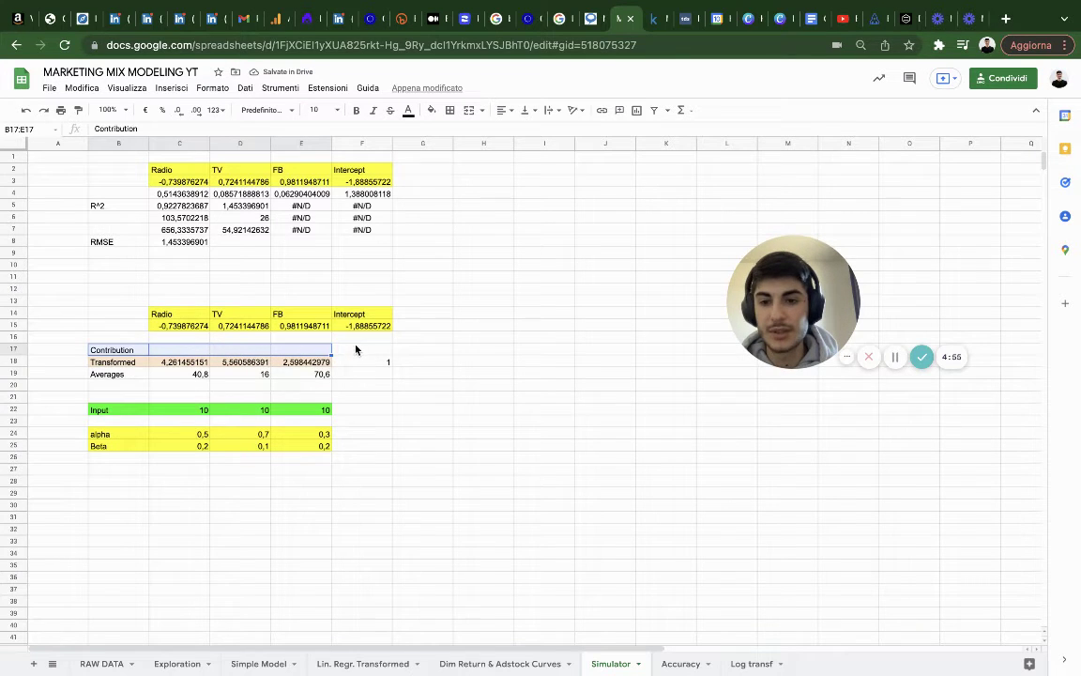
Enter =C18*C15 in C17 and fill it right to F17 for every channel's contribution.
{"action": "left_click", "coordinate": [203, 351]}
{"action": "type", "text": "="}
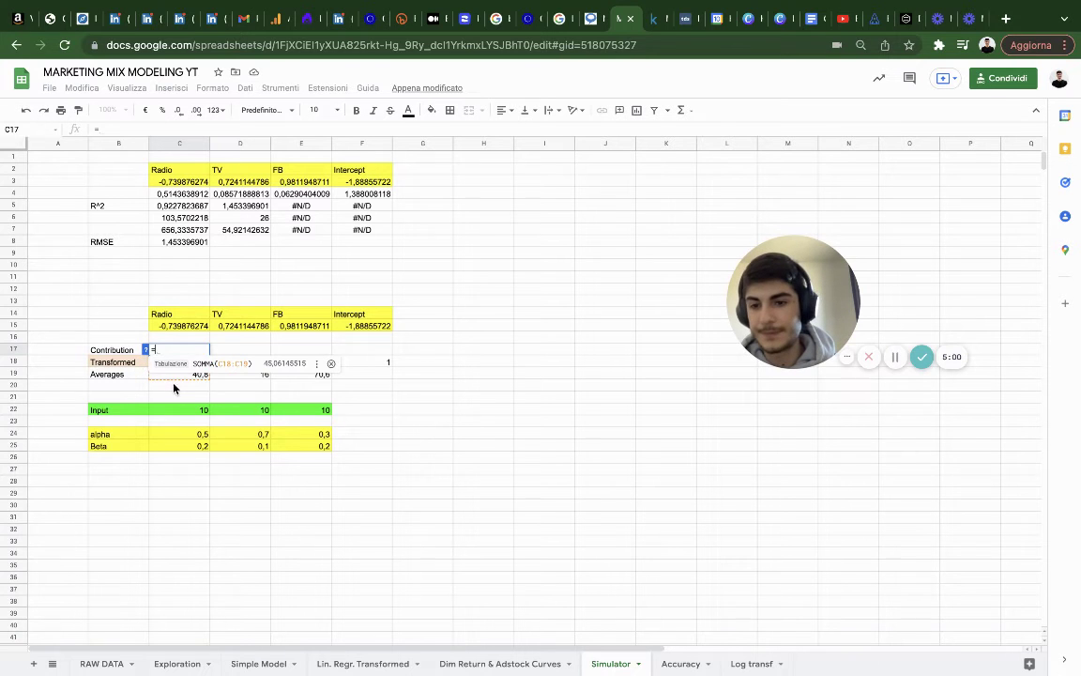
{"action": "left_click", "coordinate": [177, 366]}
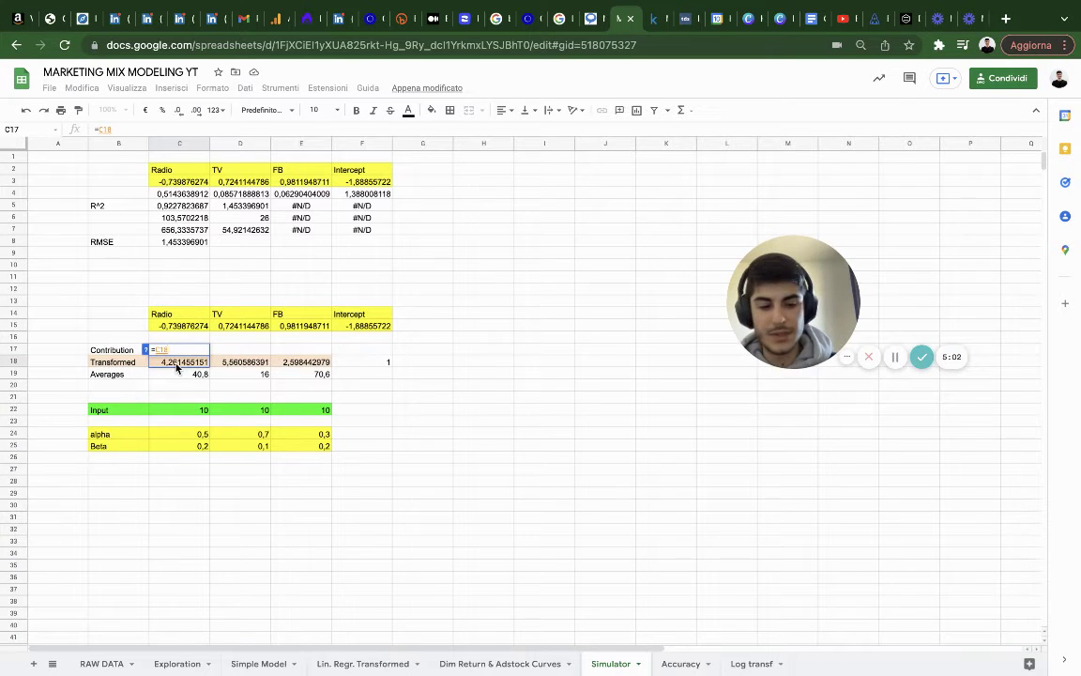
{"action": "type", "text": "*"}
{"action": "left_click", "coordinate": [179, 326]}
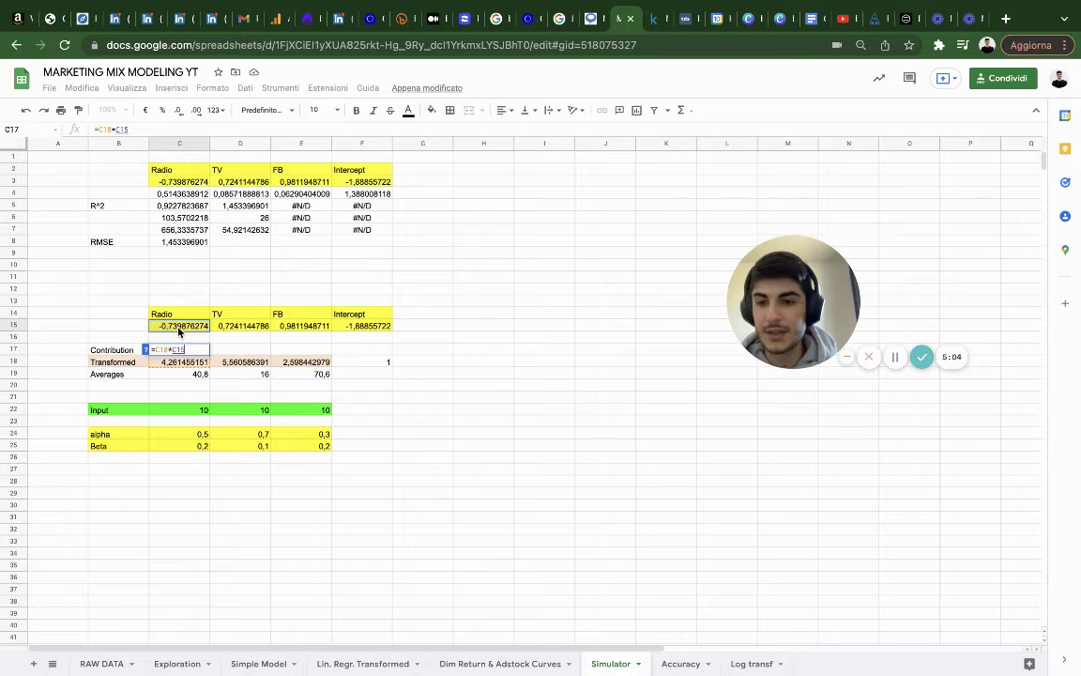
{"action": "key", "text": "Return"}
{"action": "left_click", "coordinate": [181, 351]}
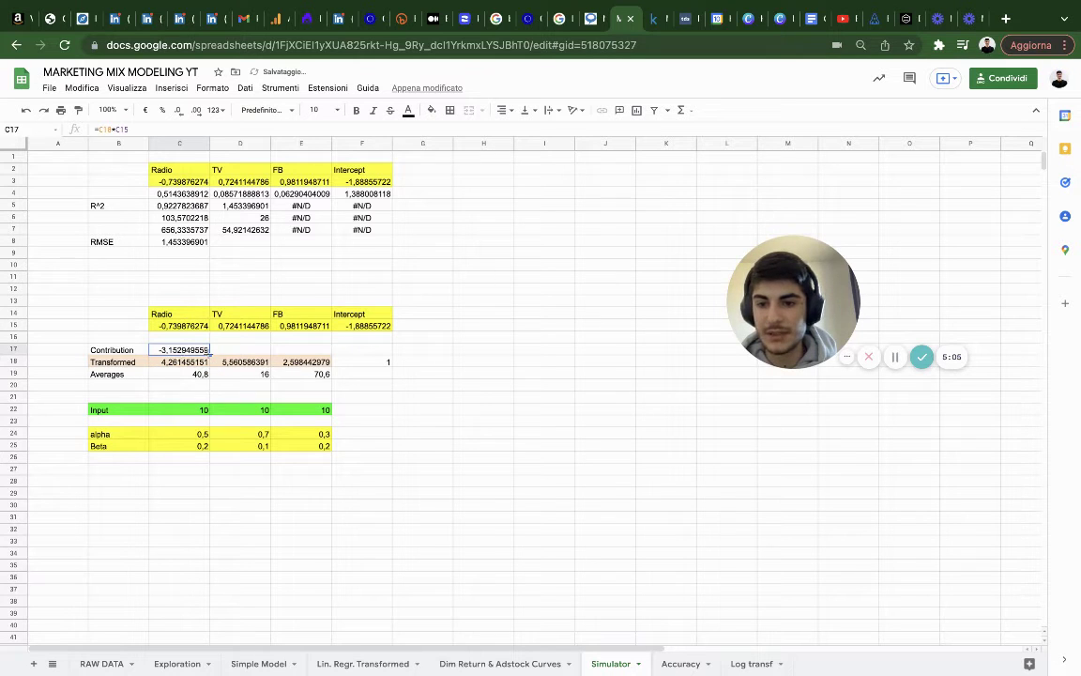
{"action": "left_click_drag", "start_coordinate": [210, 354], "coordinate": [357, 349]}
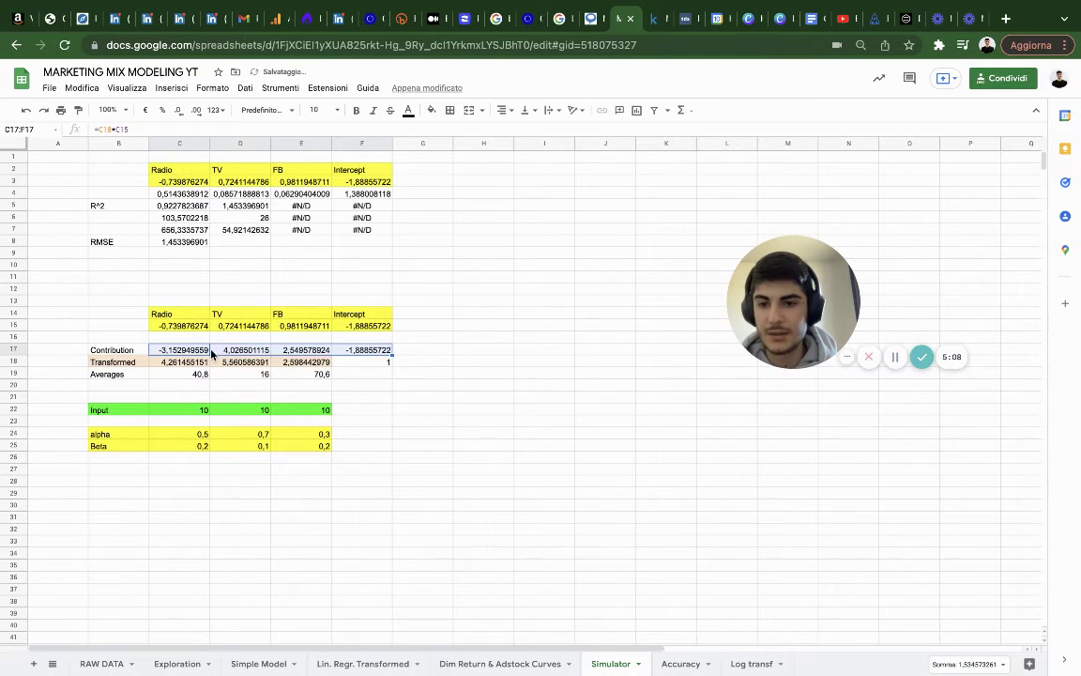
{"action": "left_click_drag", "start_coordinate": [113, 351], "coordinate": [389, 354]}
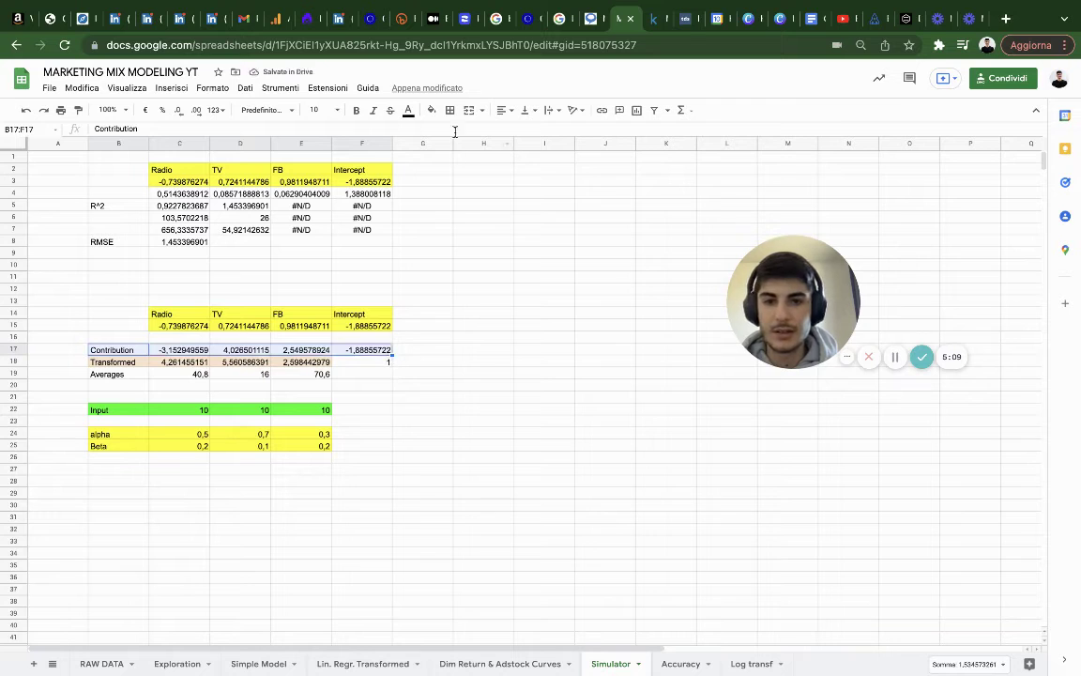
Shade B17:F17 light orange and add a 'Sales Prediction' label in B30 with =SUM(C17:F17) in C30.
{"action": "left_click", "coordinate": [430, 109]}
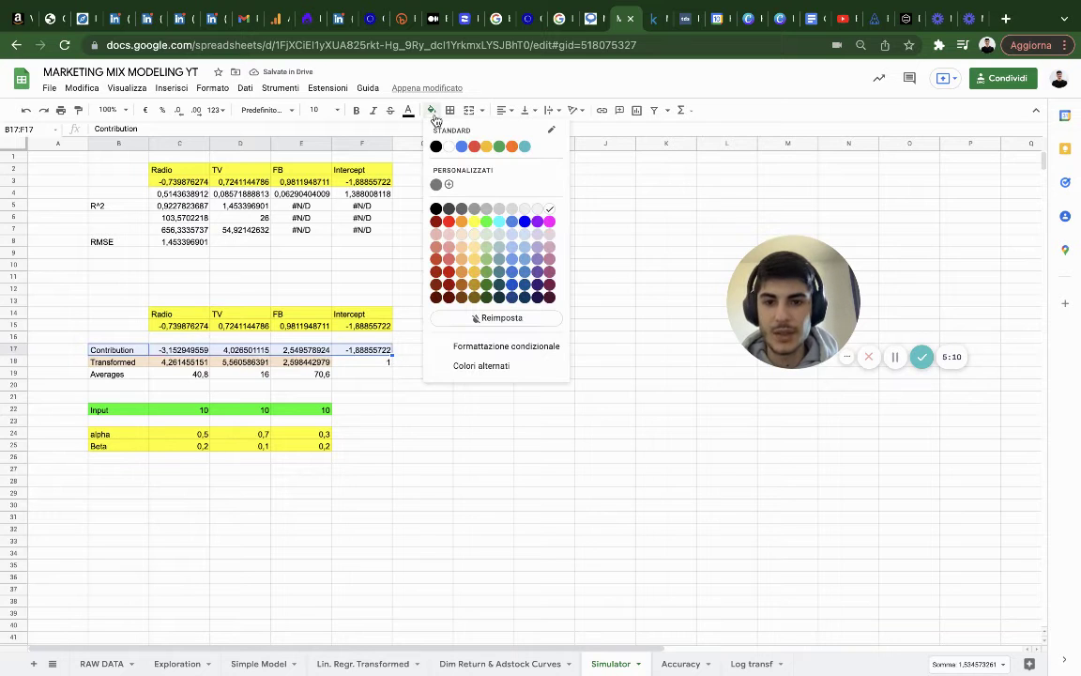
{"action": "left_click", "coordinate": [477, 239]}
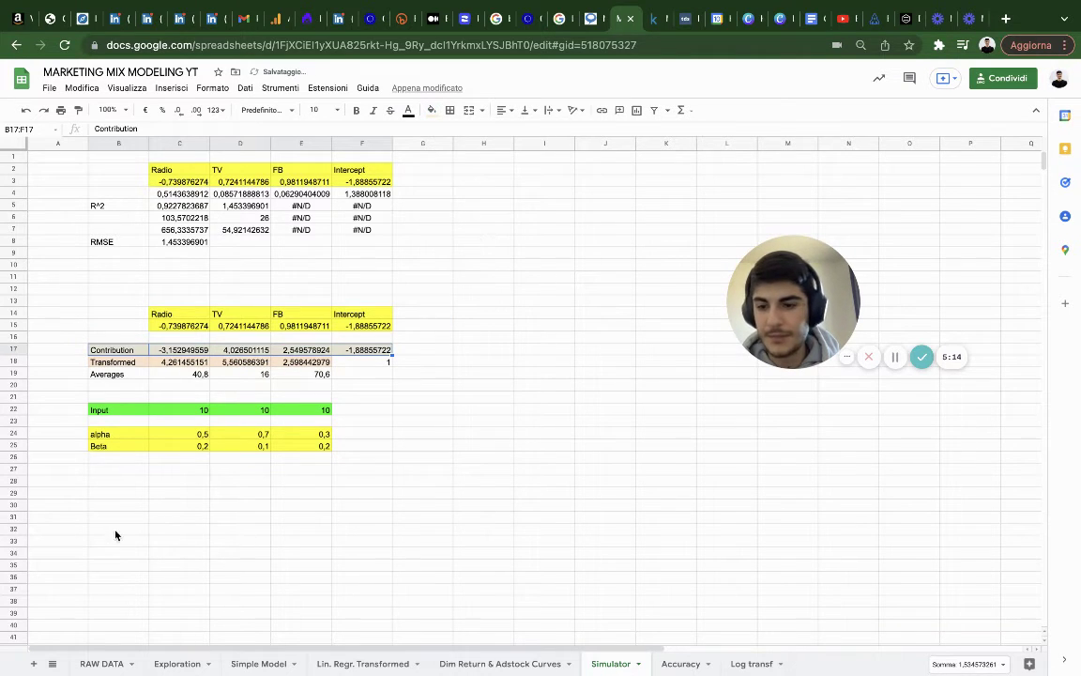
{"action": "left_click", "coordinate": [128, 508]}
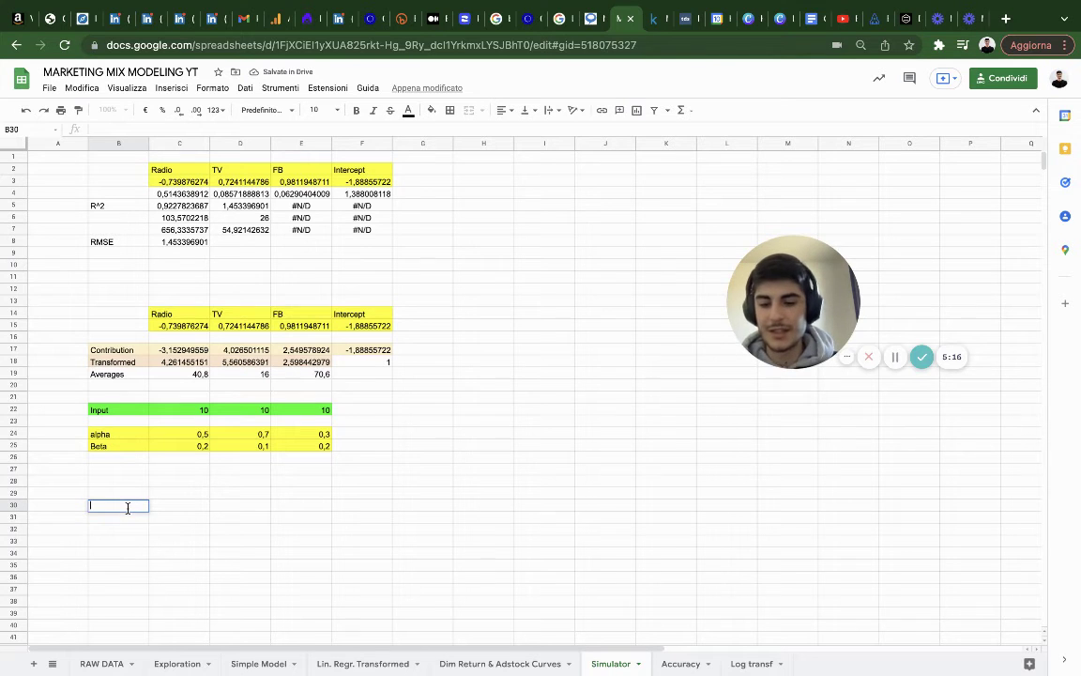
{"action": "type", "text": "Sales Pr"}
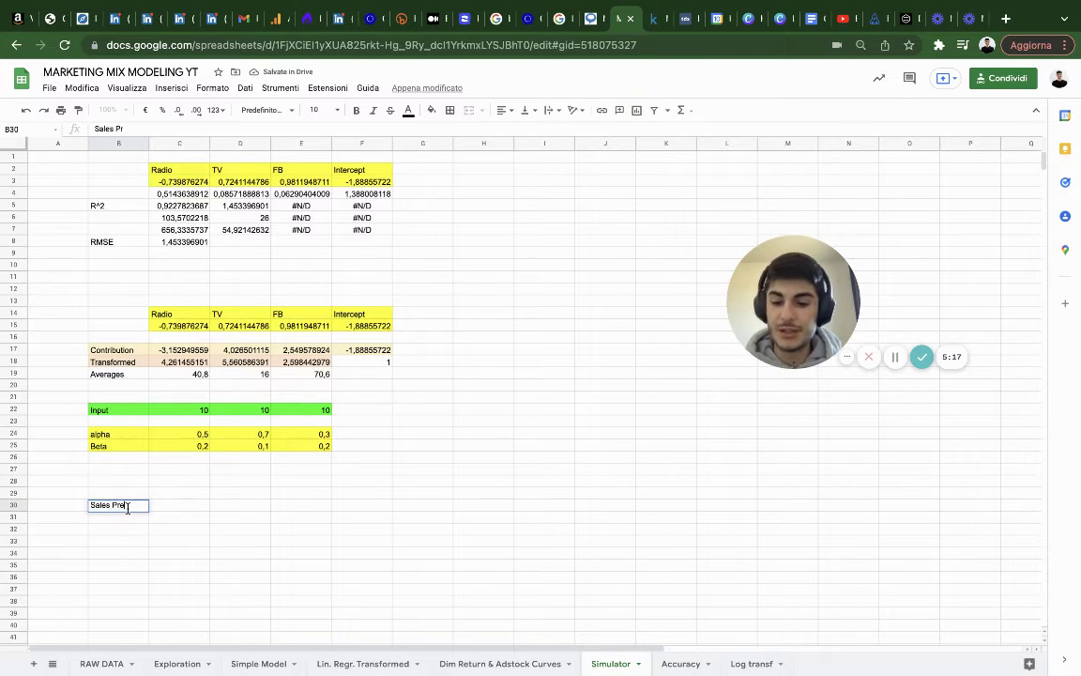
{"action": "type", "text": "ediction"}
{"action": "left_click", "coordinate": [165, 507]}
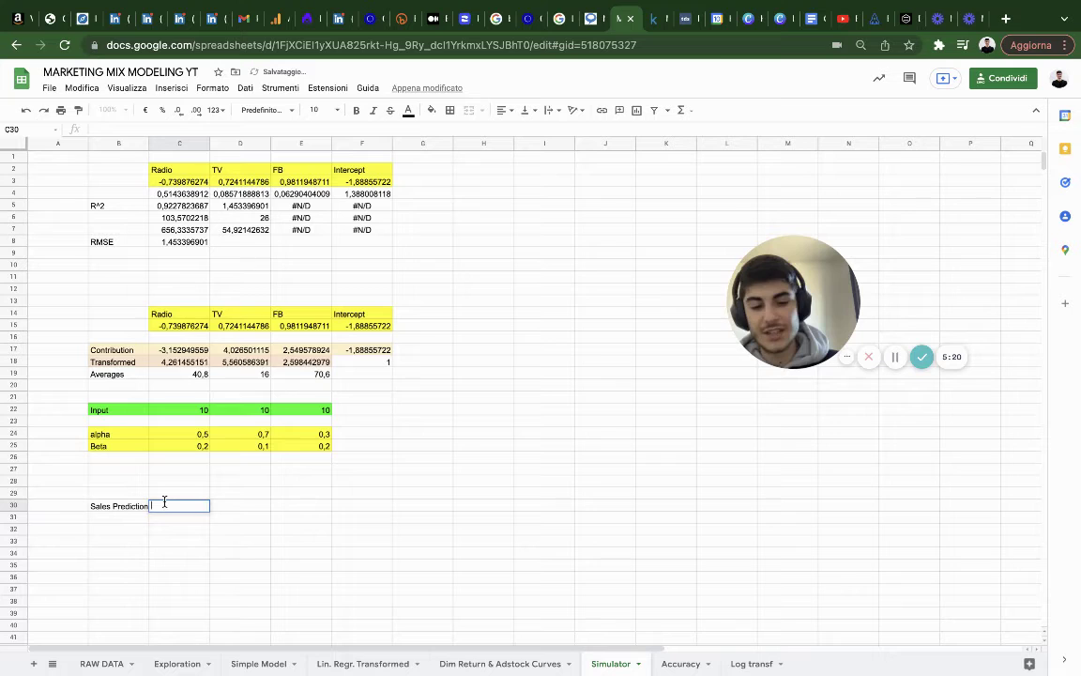
{"action": "type", "text": "=SUM("}
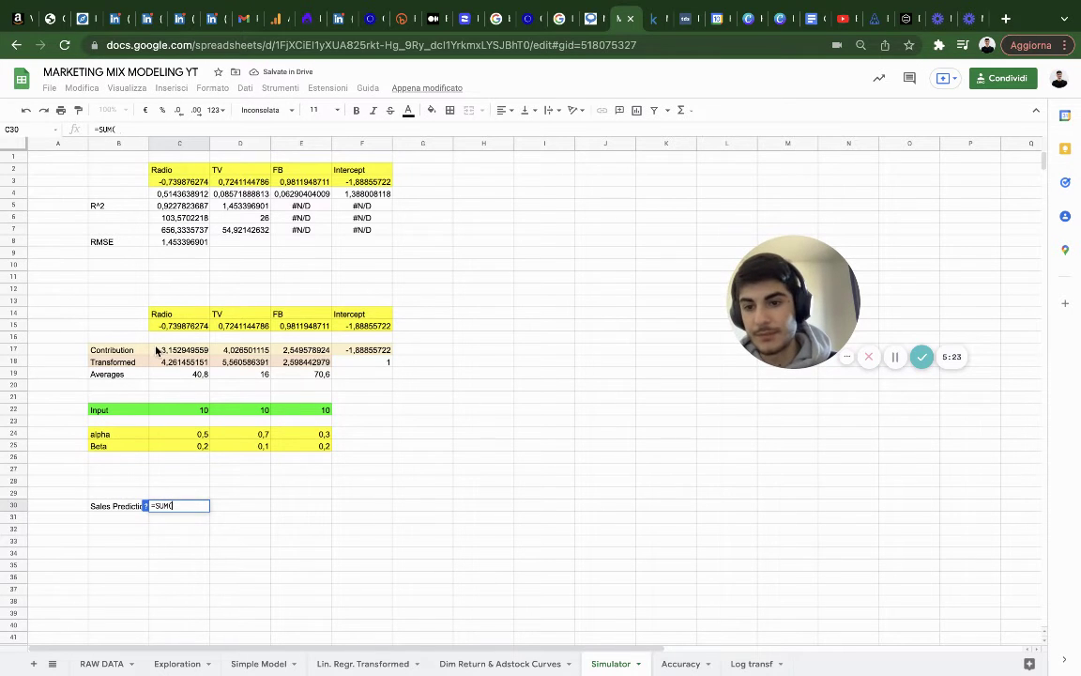
{"action": "left_click_drag", "start_coordinate": [157, 350], "coordinate": [386, 350]}
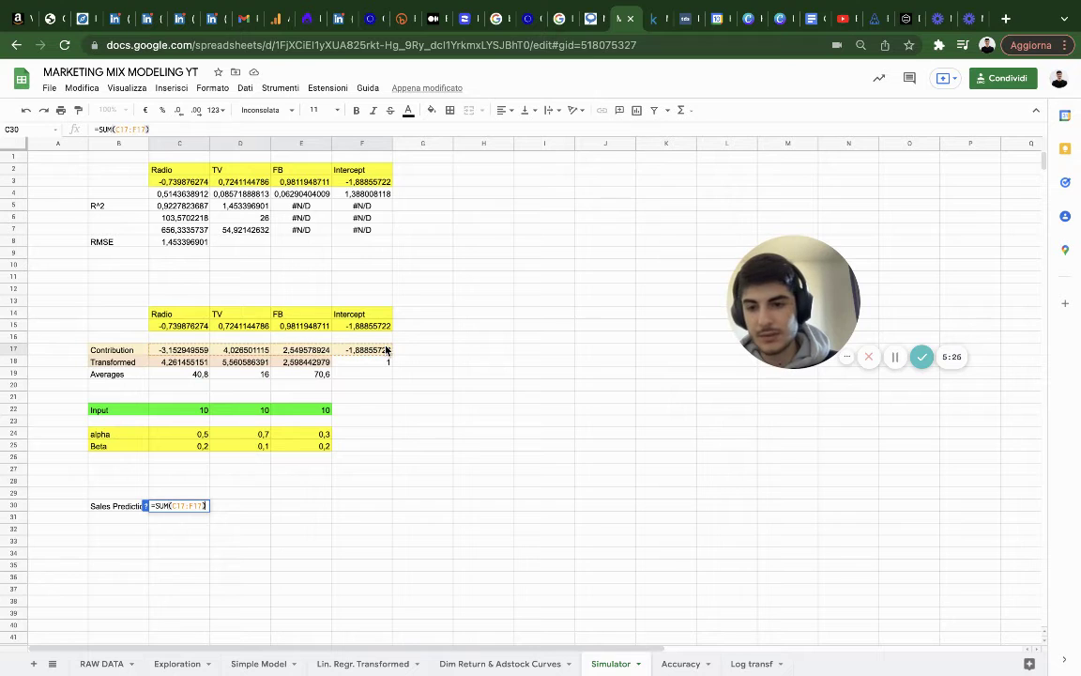
{"action": "key", "text": "Return"}
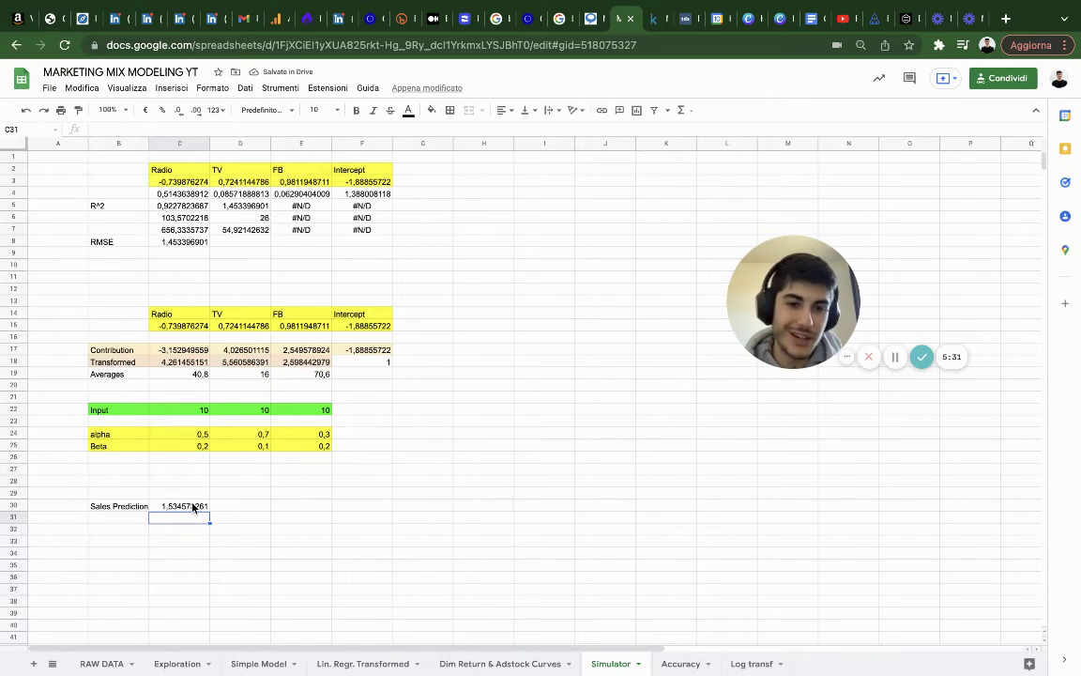
Add a 'Cost' label in B32 with C32 summing the channel inputs C22:E22.
{"action": "double_click", "coordinate": [114, 528]}
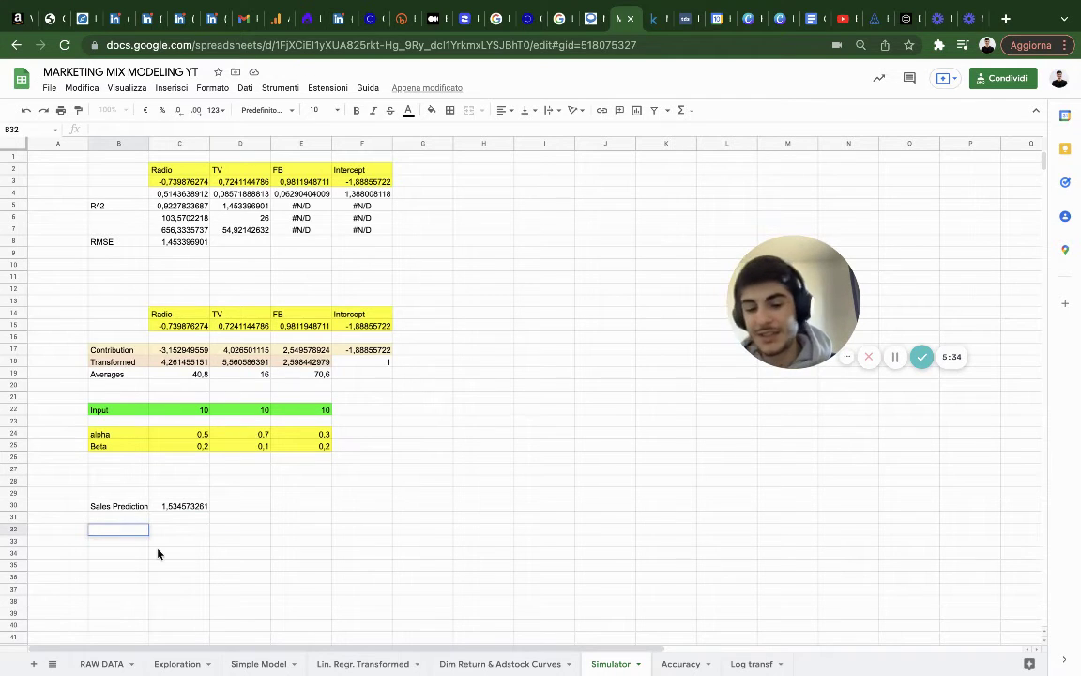
{"action": "type", "text": "Cost"}
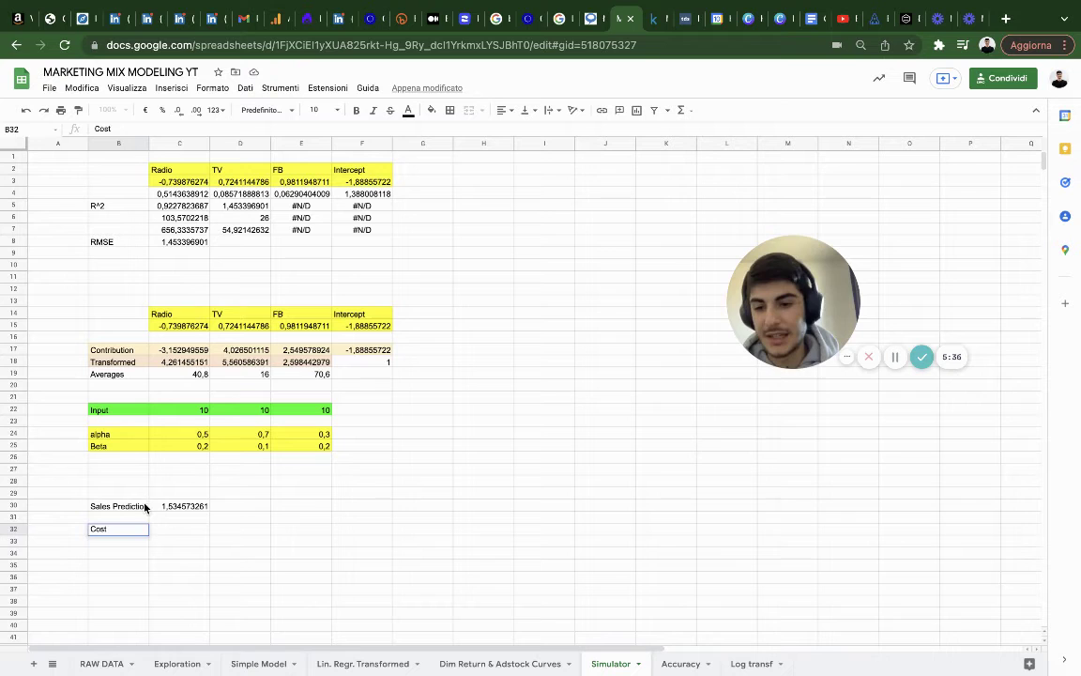
{"action": "key", "text": "Tab"}
{"action": "type", "text": "=SUM(/"}
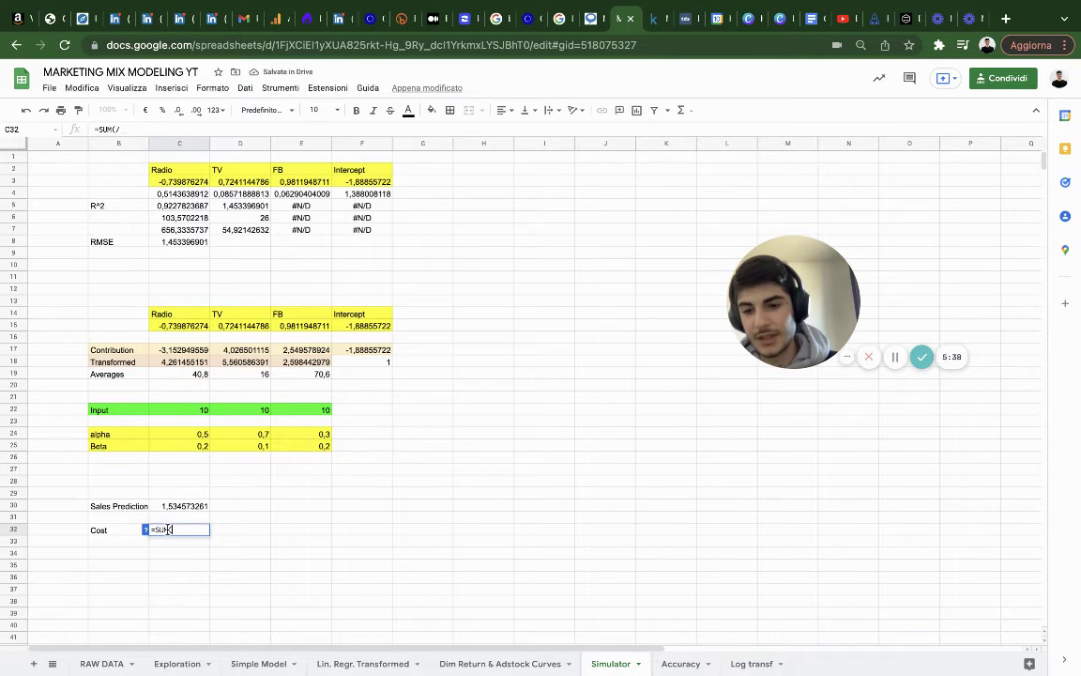
{"action": "key", "text": "BackSpace"}
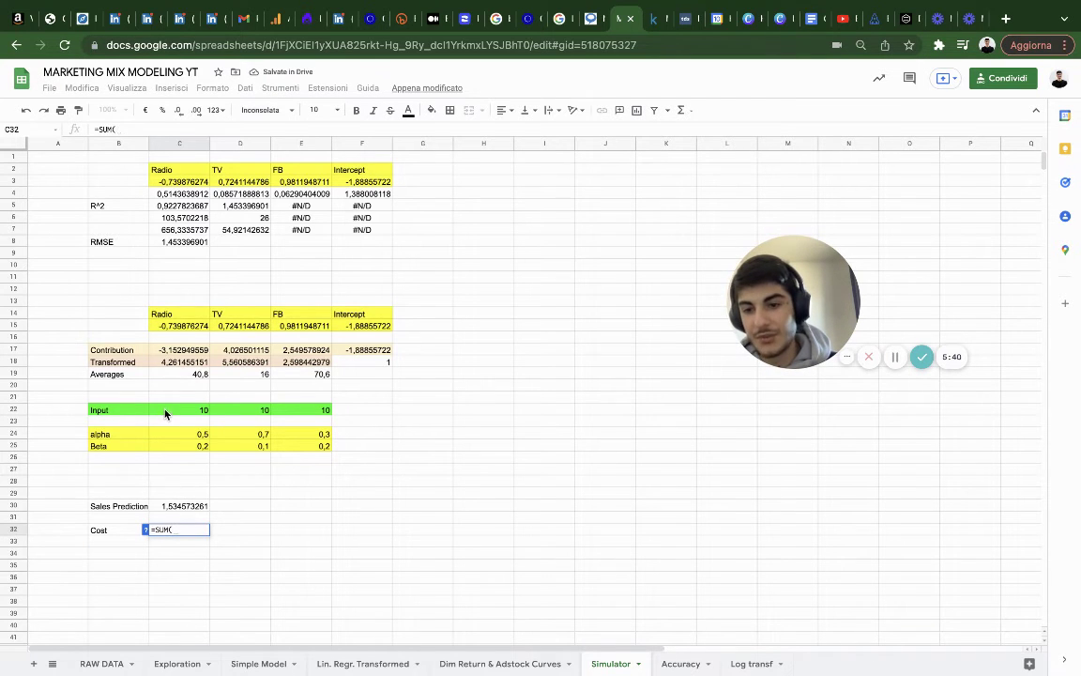
{"action": "left_click_drag", "start_coordinate": [169, 410], "coordinate": [286, 411]}
{"action": "key", "text": "Return"}
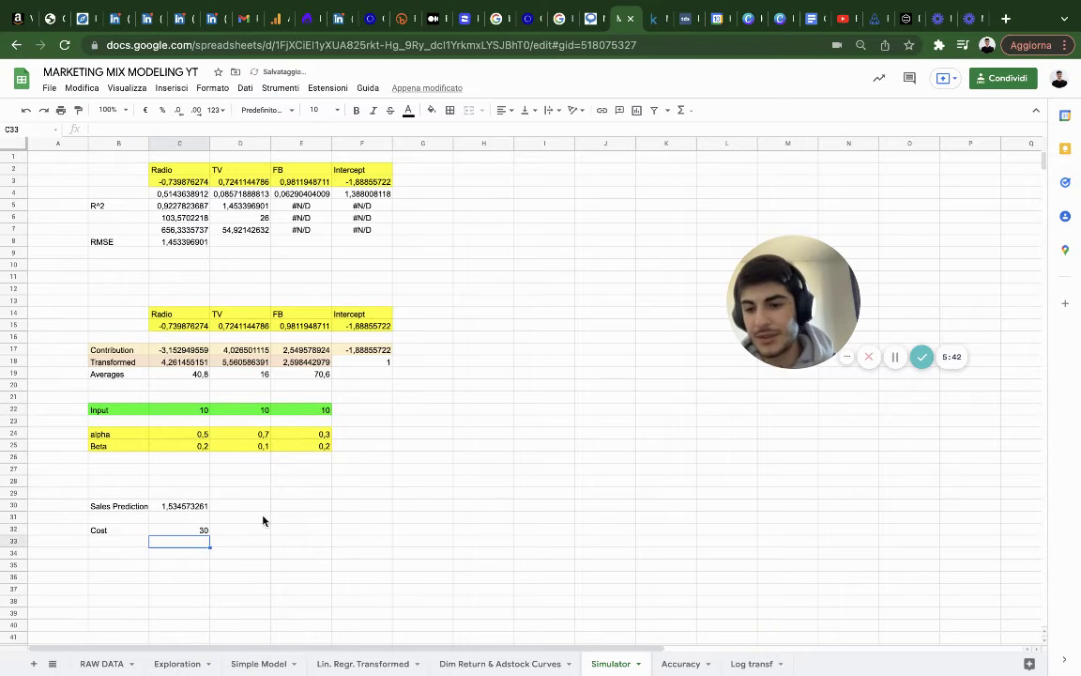
Add a 'CPO' label in B34 with C34 computing =C32/C30.
{"action": "double_click", "coordinate": [111, 553]}
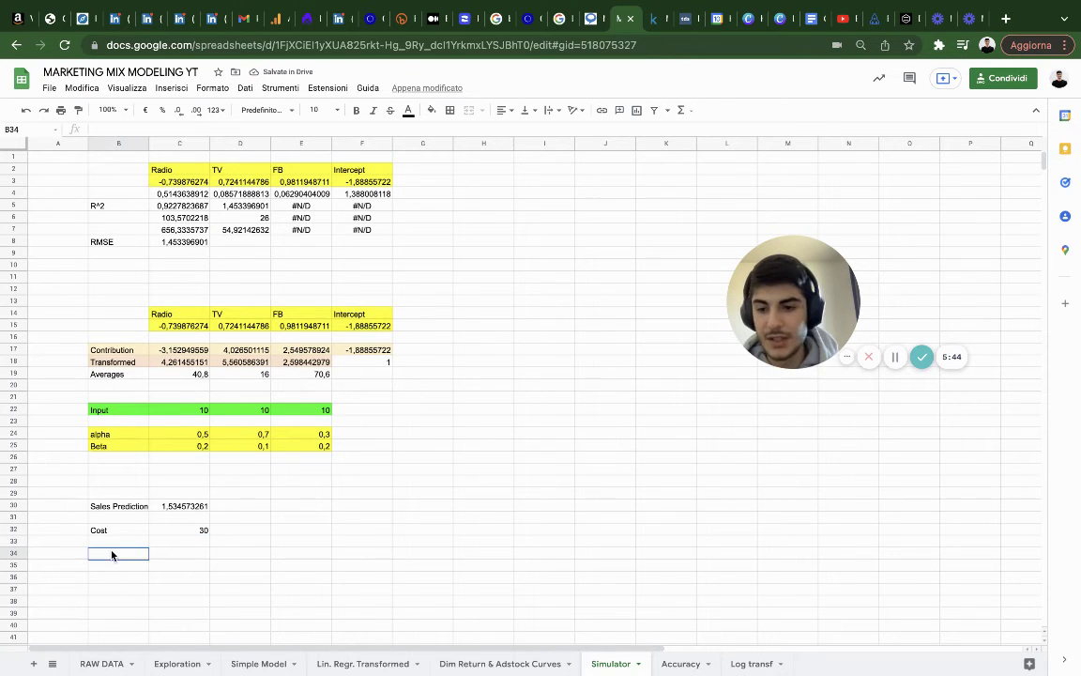
{"action": "type", "text": "CPO"}
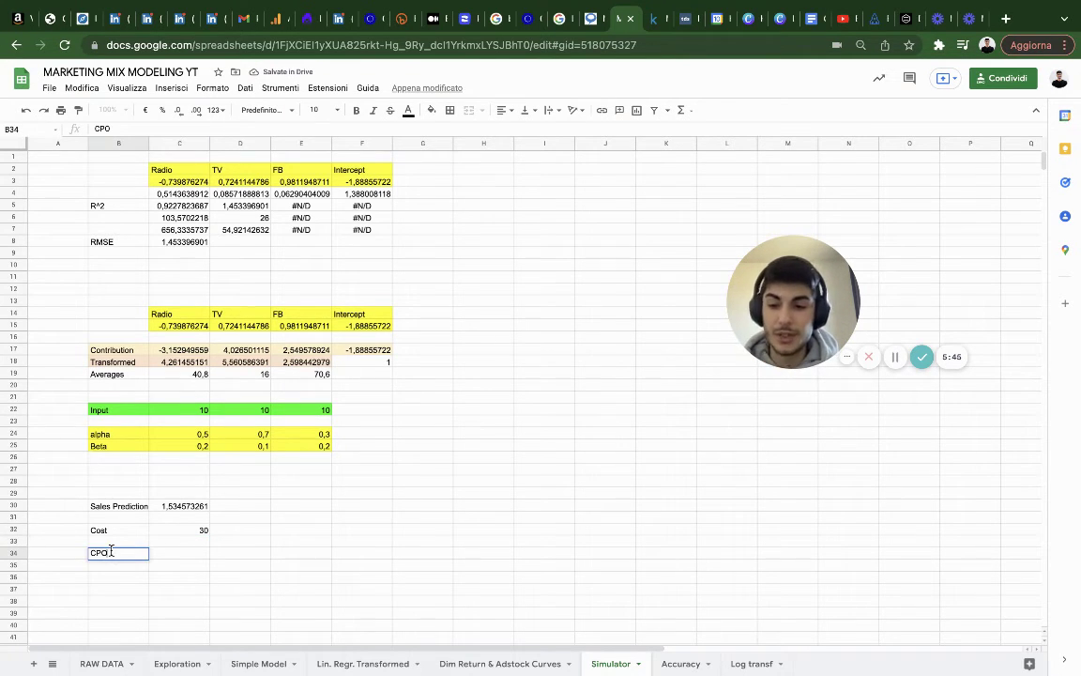
{"action": "left_click", "coordinate": [163, 558]}
{"action": "type", "text": "="}
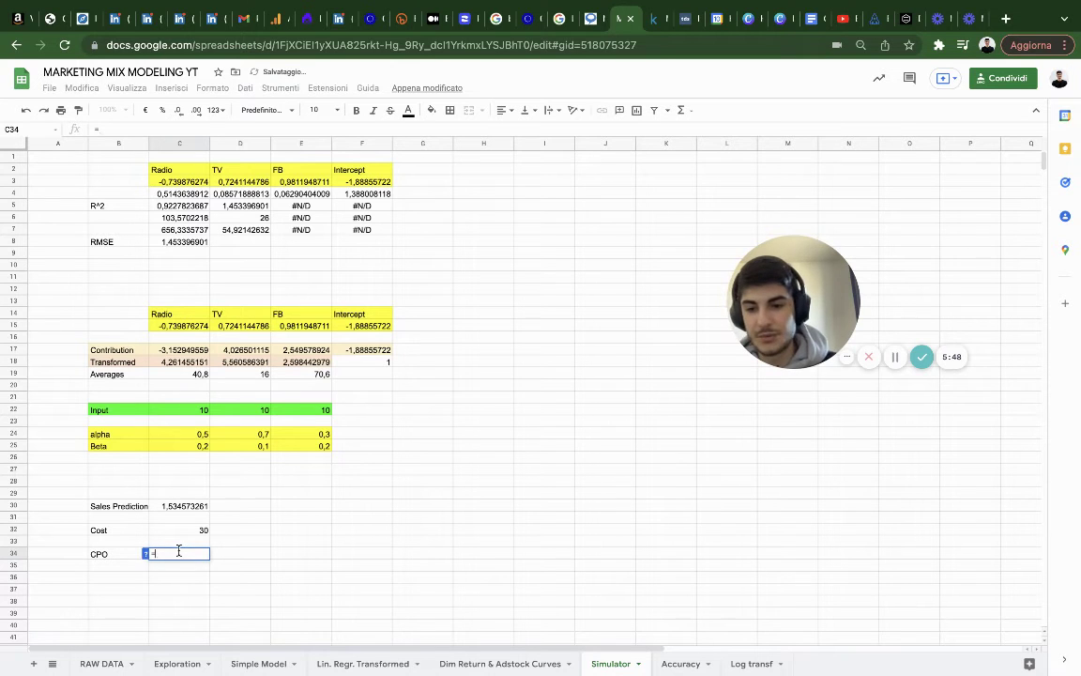
{"action": "left_click", "coordinate": [183, 531]}
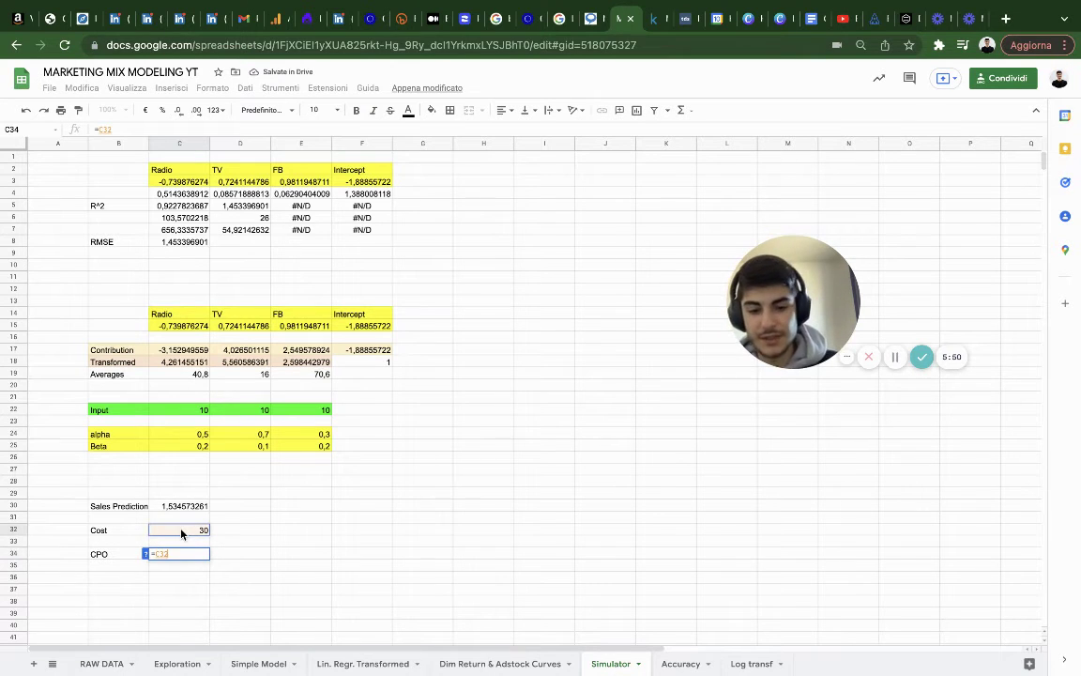
{"action": "type", "text": "/"}
{"action": "left_click", "coordinate": [190, 506]}
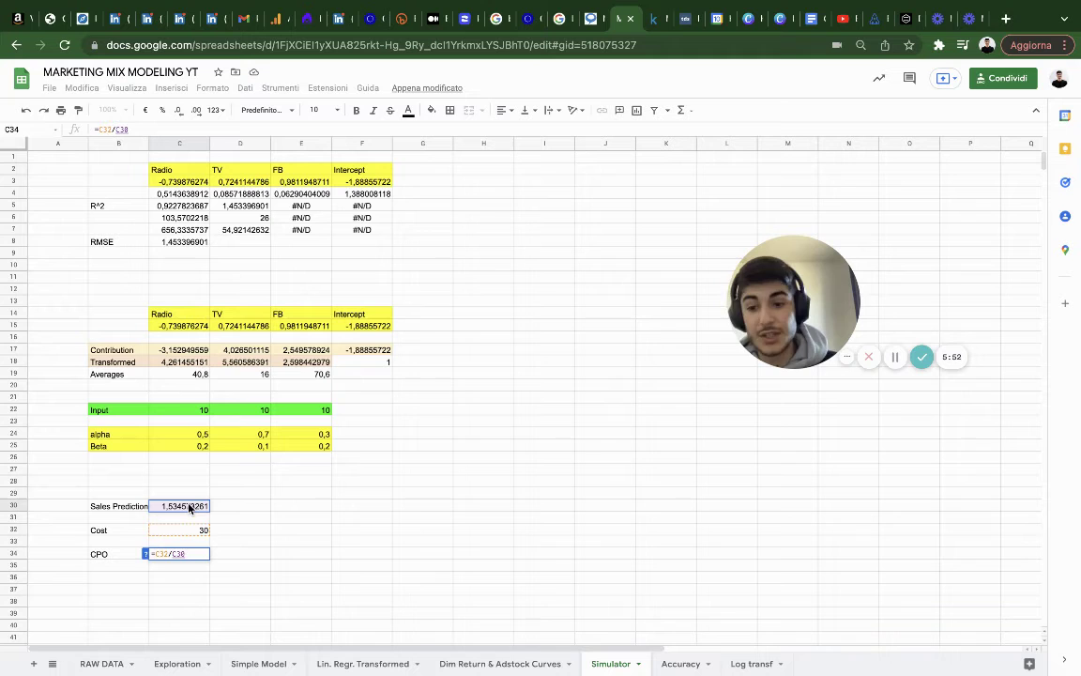
{"action": "key", "text": "Return"}
Format the CPO result in C34 as a plain number, showing 19,55.
{"action": "key", "text": "Up"}
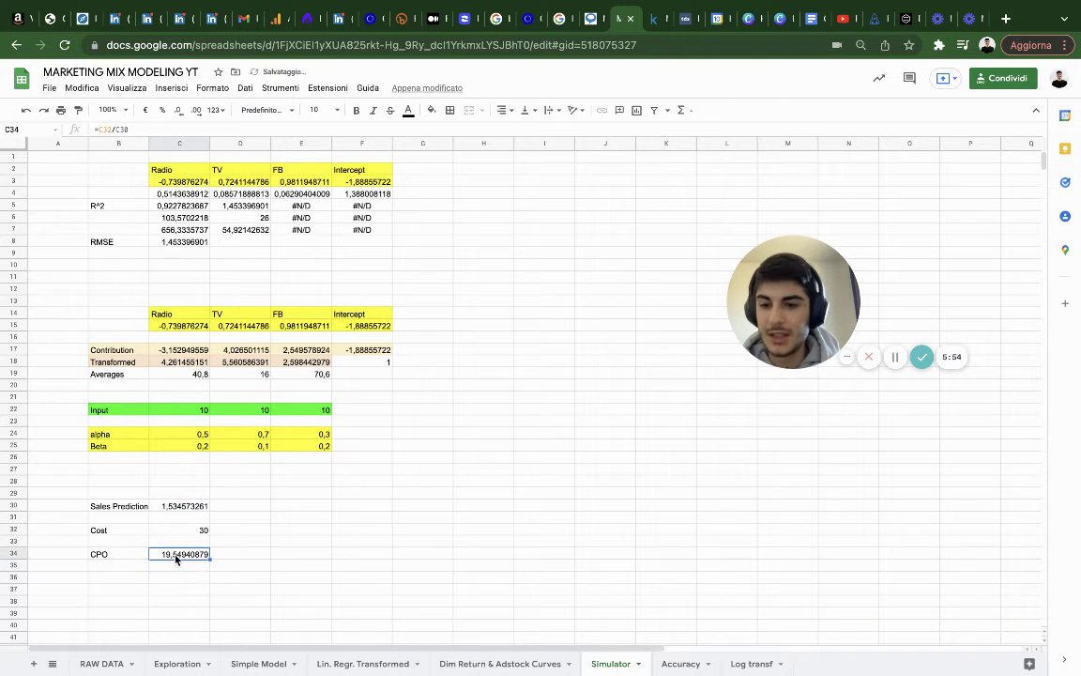
{"action": "left_click", "coordinate": [215, 109]}
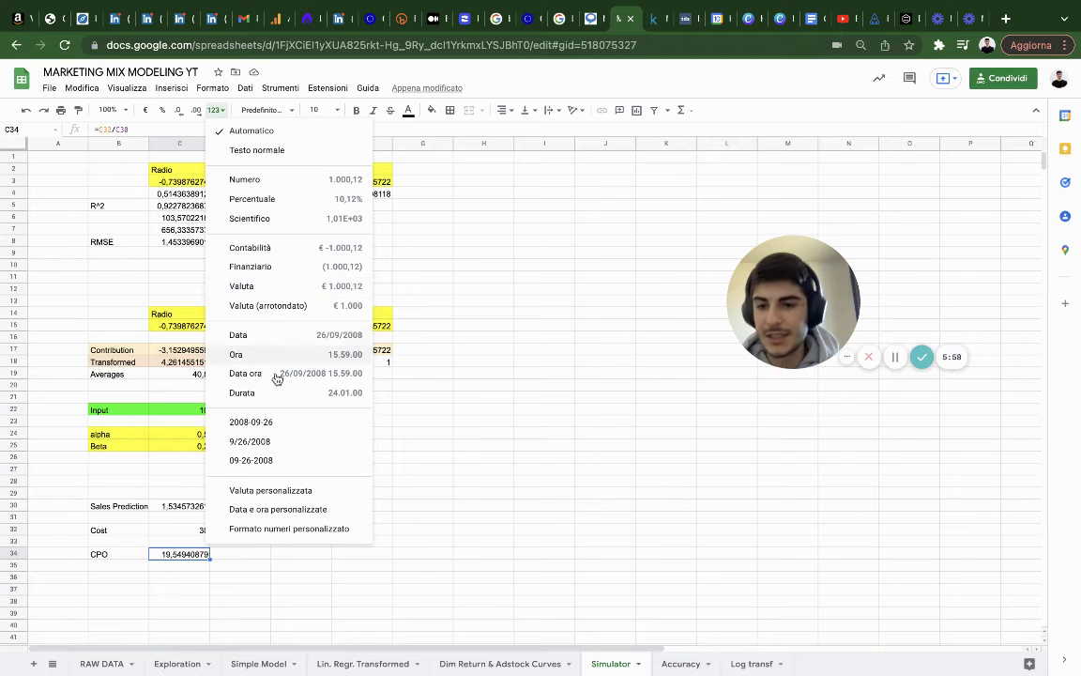
{"action": "left_click", "coordinate": [271, 178]}
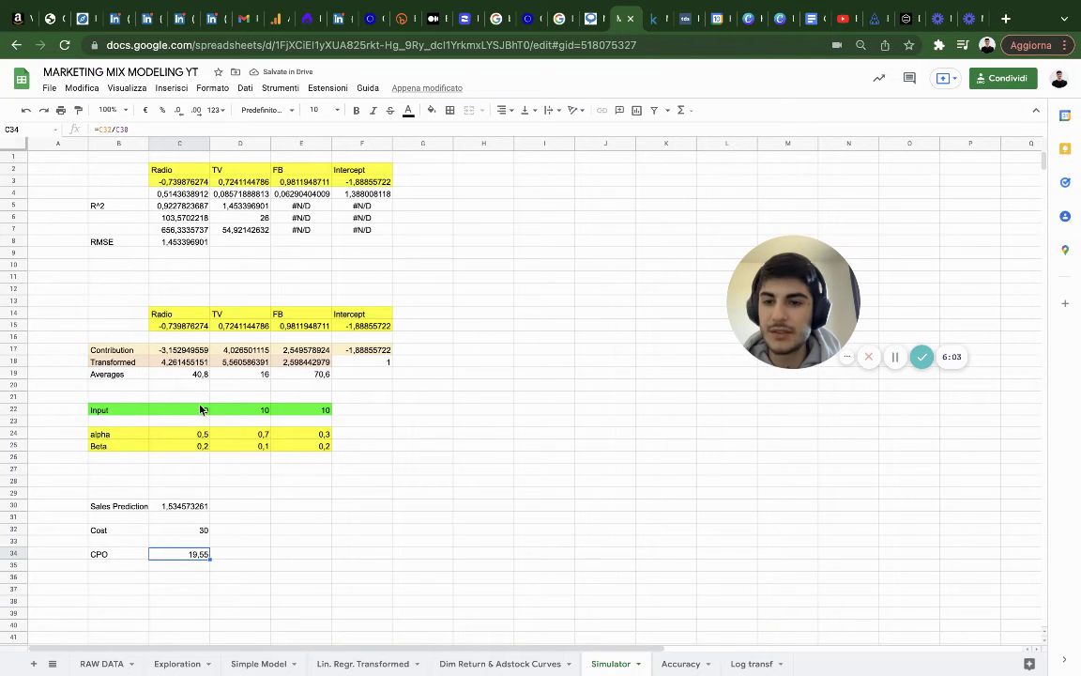
{"action": "left_click", "coordinate": [257, 410]}
Set the TV input in D22 to 30 and the FB input in E22 to 20, making Cost 60.
{"action": "double_click", "coordinate": [261, 412]}
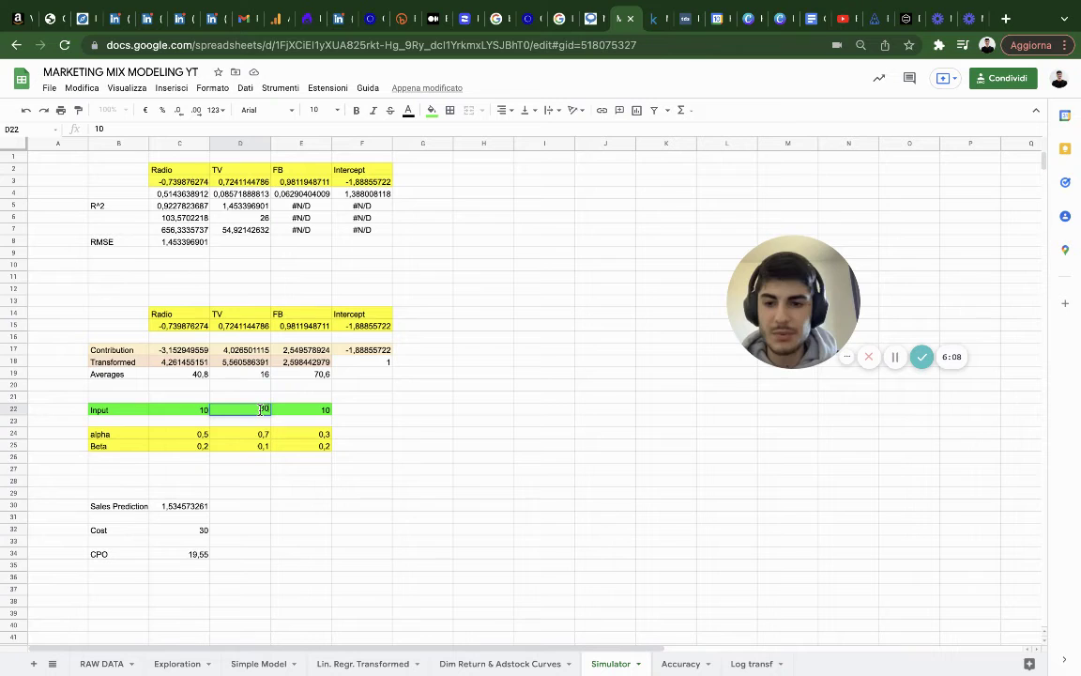
{"action": "type", "text": "30"}
{"action": "key", "text": "Return"}
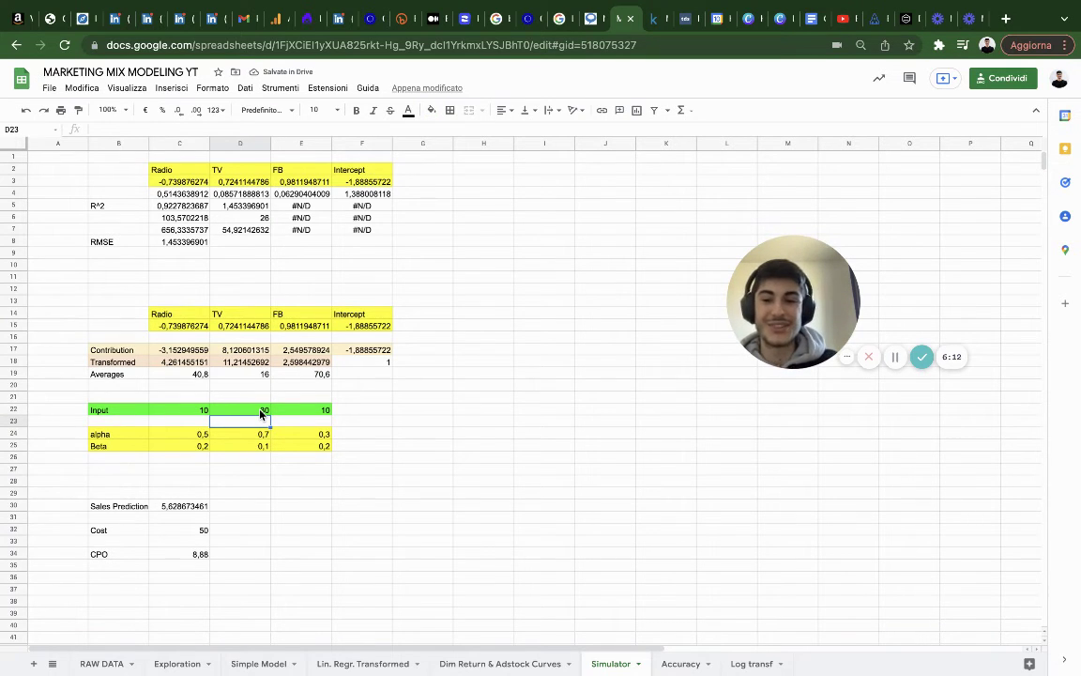
{"action": "double_click", "coordinate": [303, 409]}
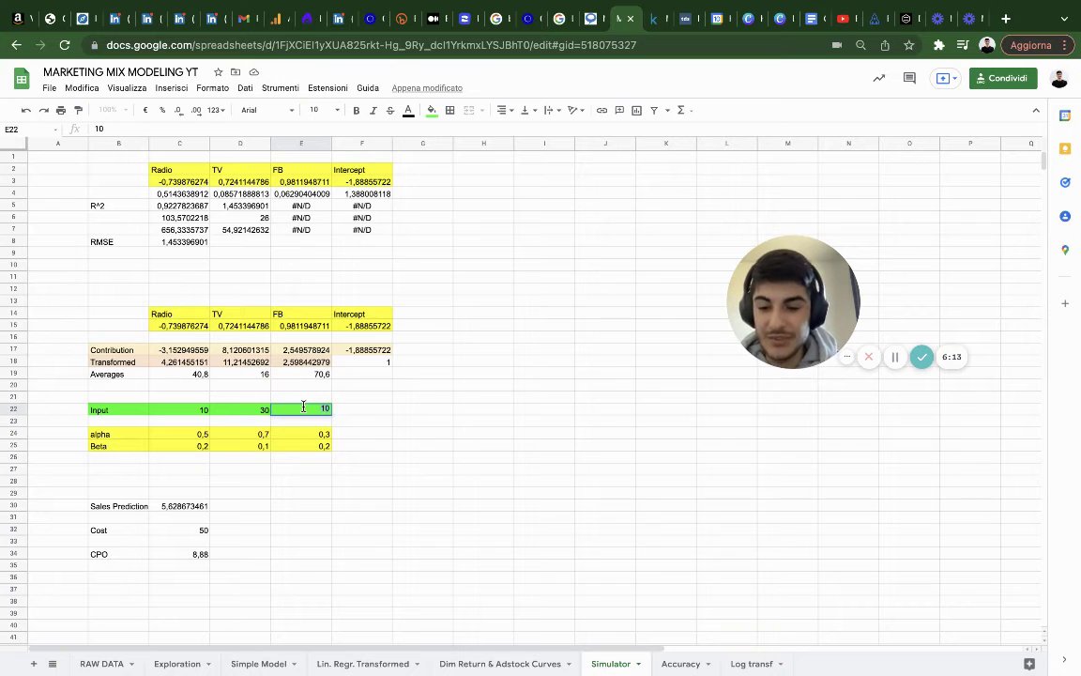
{"action": "type", "text": "30"}
{"action": "key", "text": "Return"}
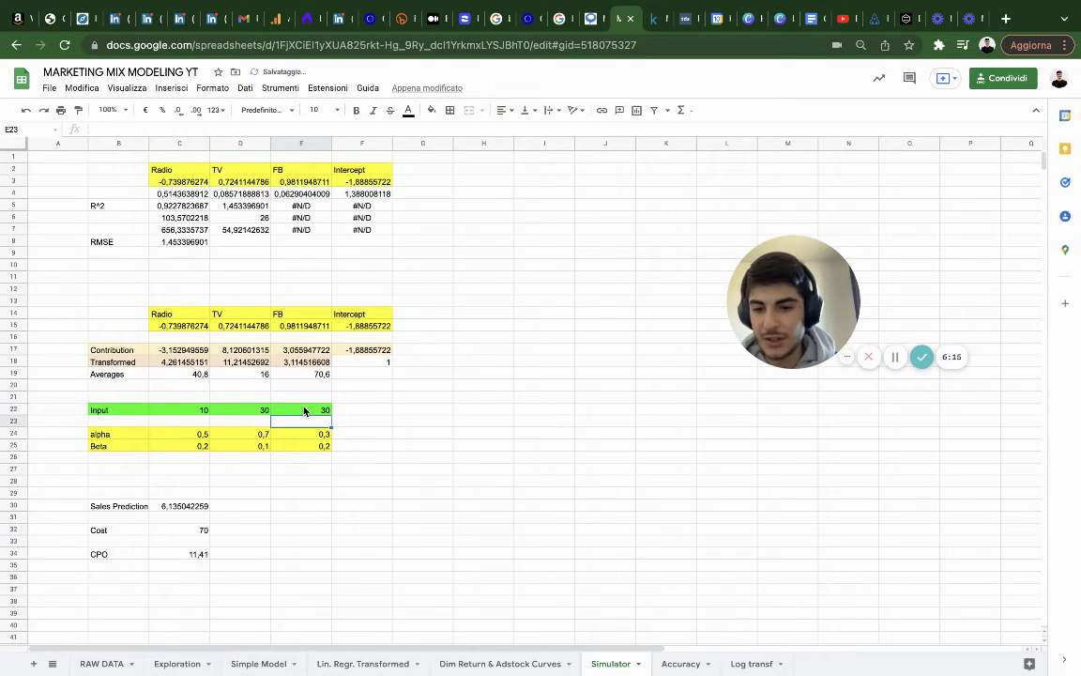
{"action": "double_click", "coordinate": [304, 409]}
{"action": "key", "text": "BackSpace"}
{"action": "key", "text": "BackSpace"}
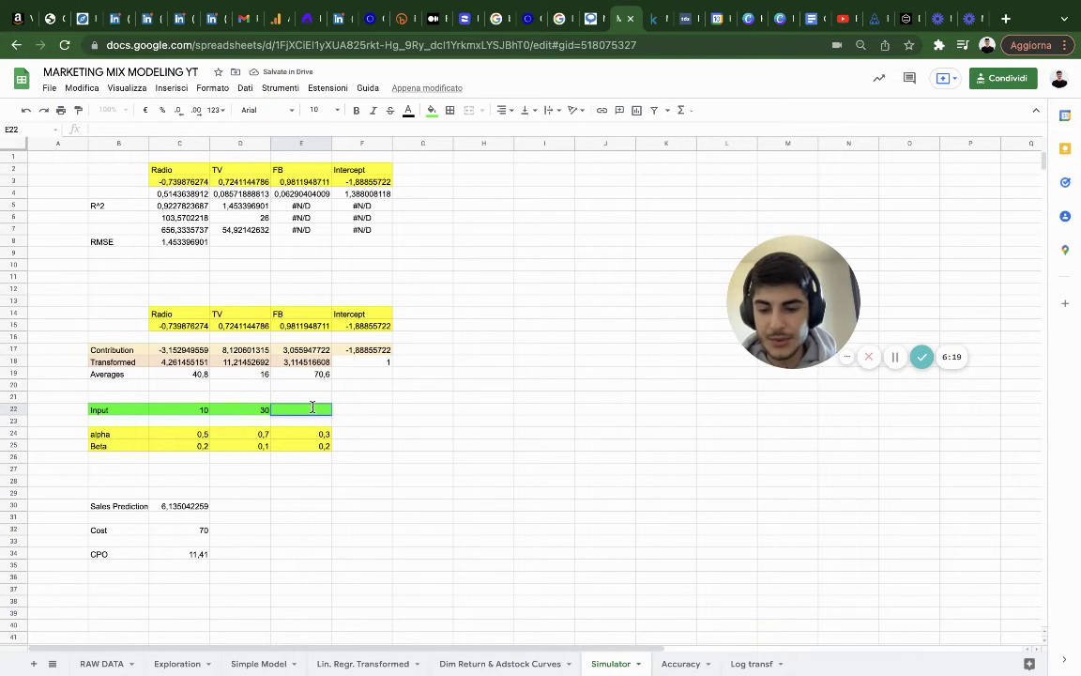
{"action": "type", "text": "20"}
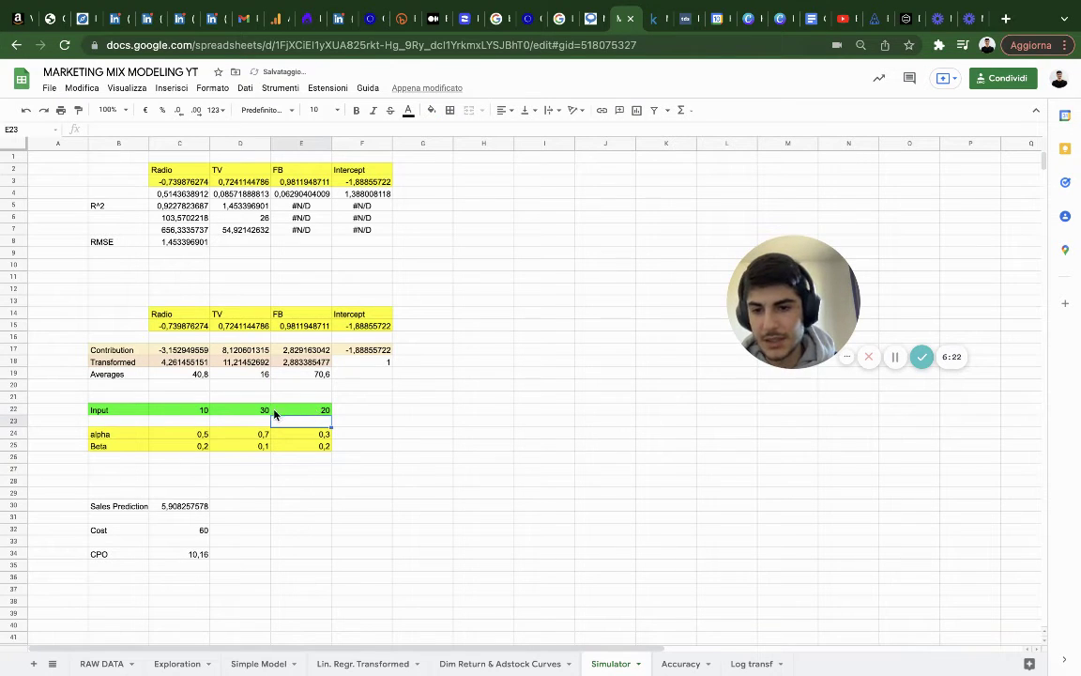
{"action": "left_click", "coordinate": [252, 409]}
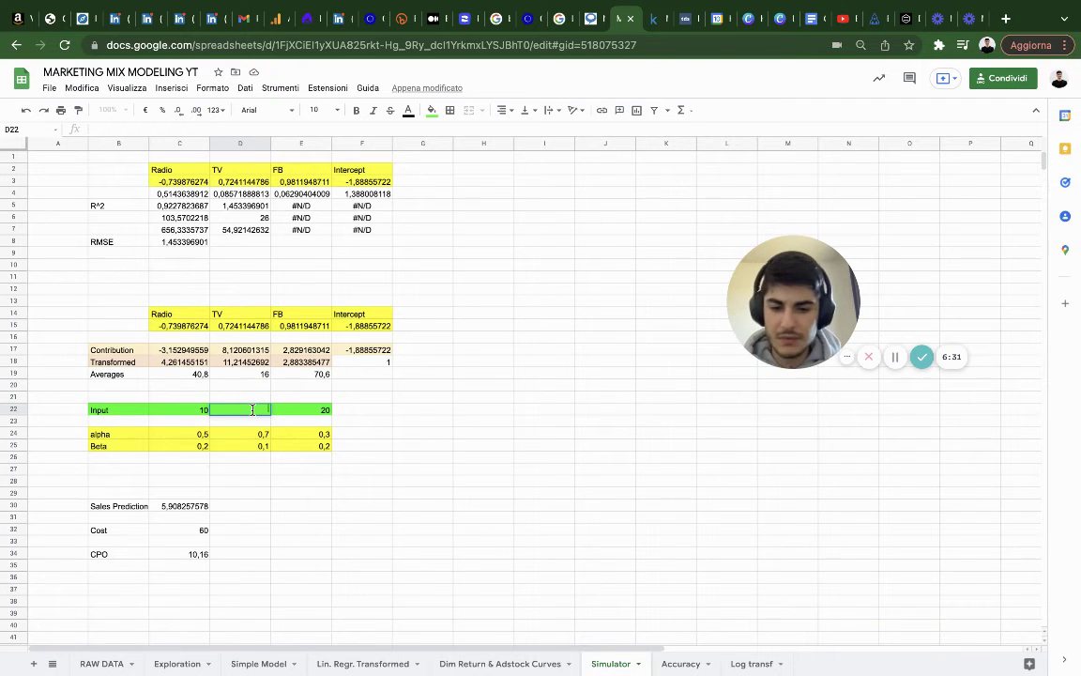
Try TV input values 60, 70, 90 and finally 120 in D22.
{"action": "type", "text": "60"}
{"action": "key", "text": "Return"}
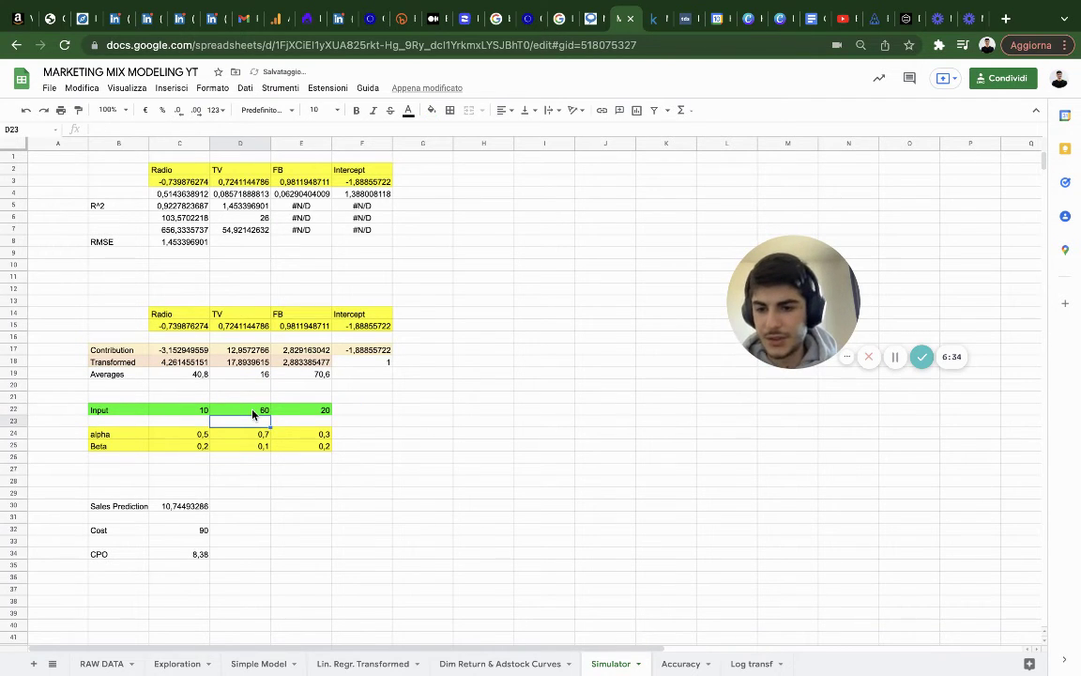
{"action": "left_click", "coordinate": [252, 411]}
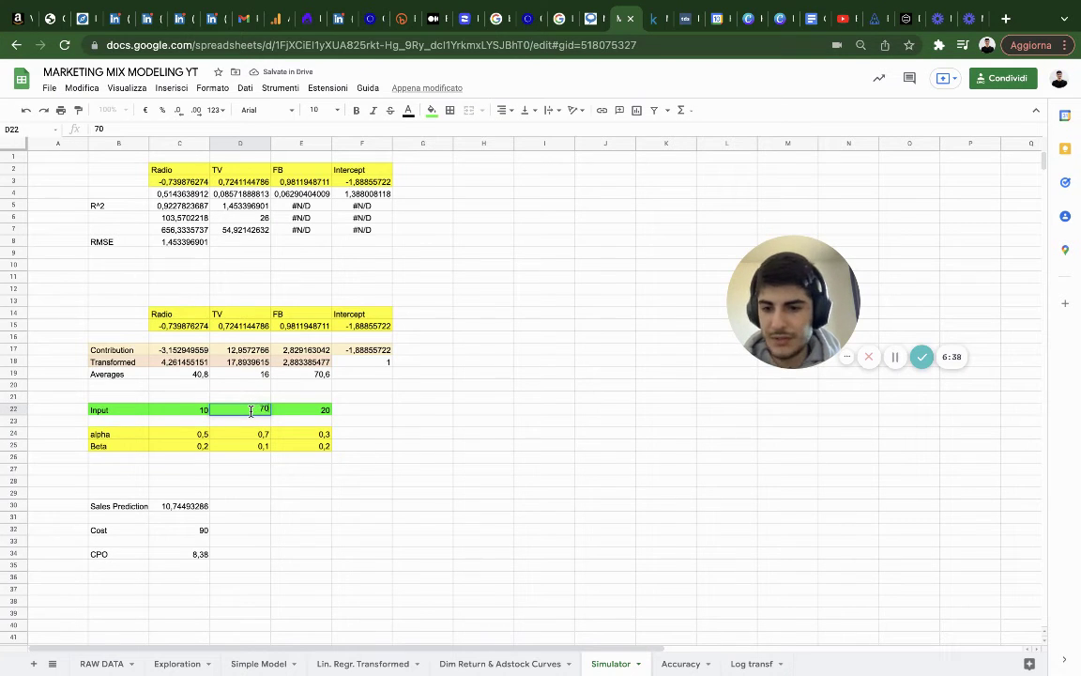
{"action": "key", "text": "Return"}
{"action": "left_click", "coordinate": [257, 412]}
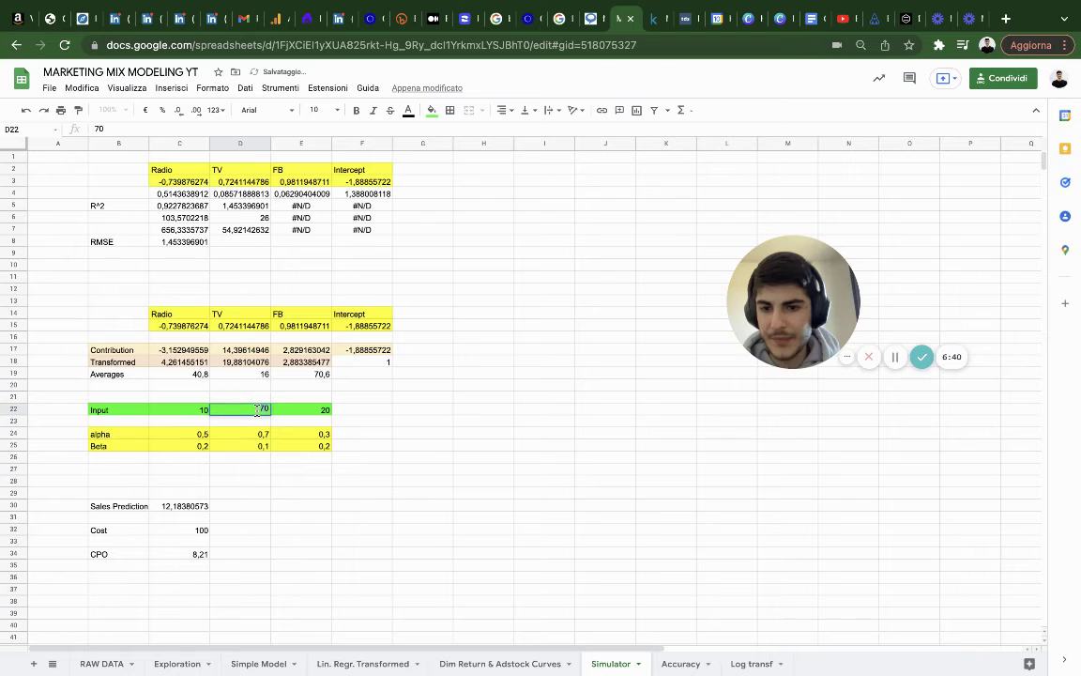
{"action": "type", "text": "90"}
{"action": "key", "text": "Return"}
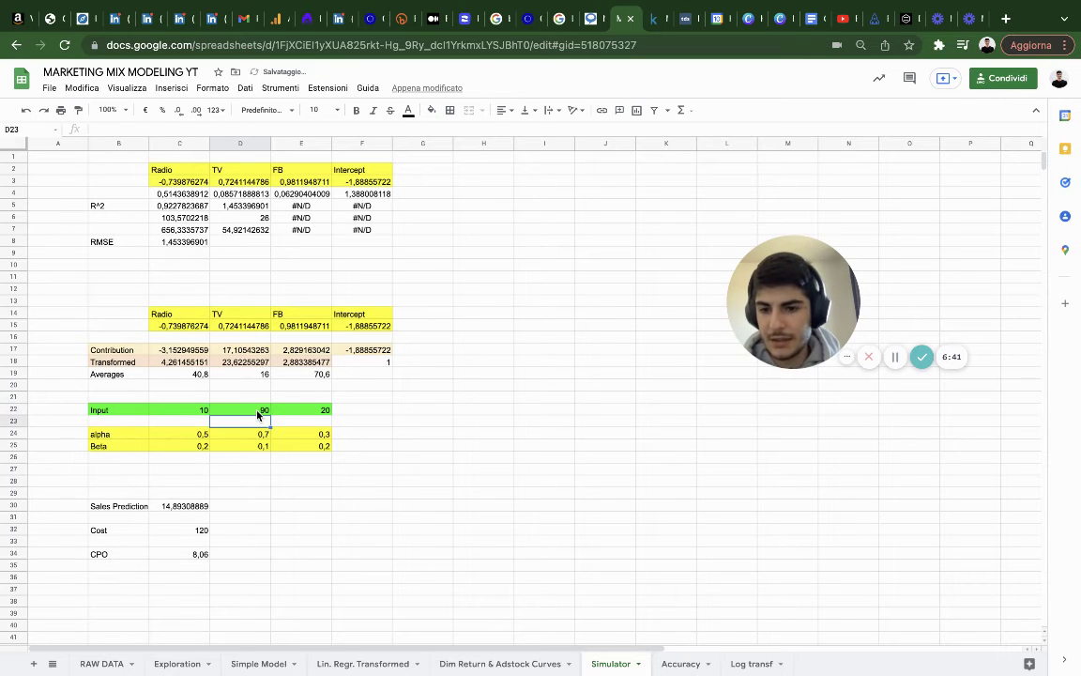
{"action": "left_click", "coordinate": [258, 411]}
{"action": "type", "text": "120"}
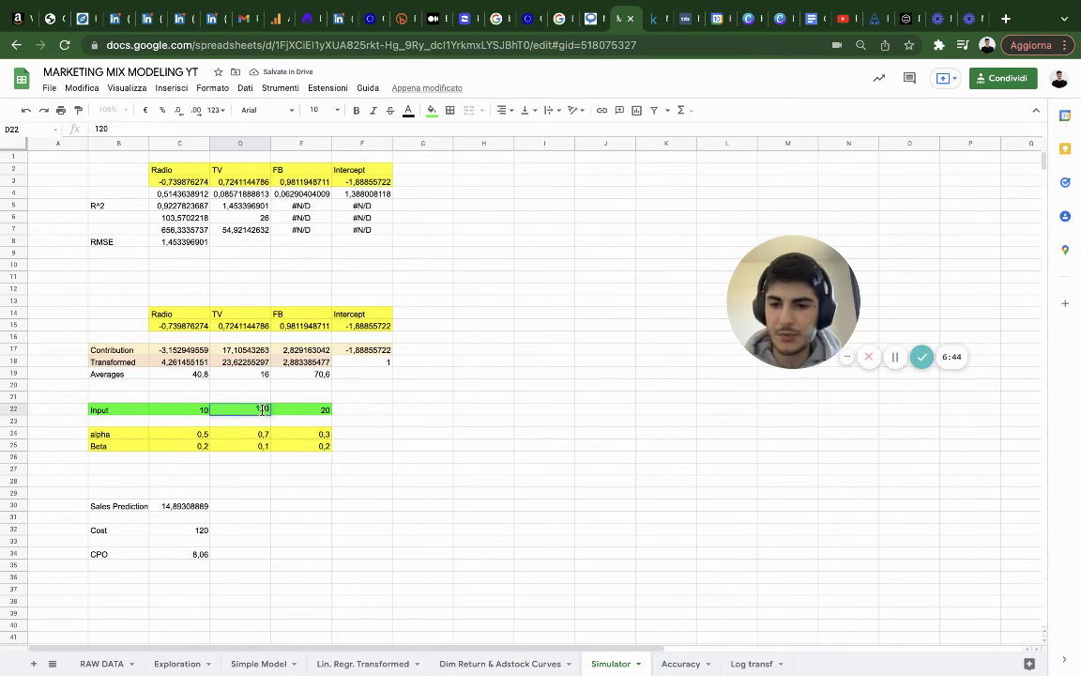
{"action": "key", "text": "Return"}
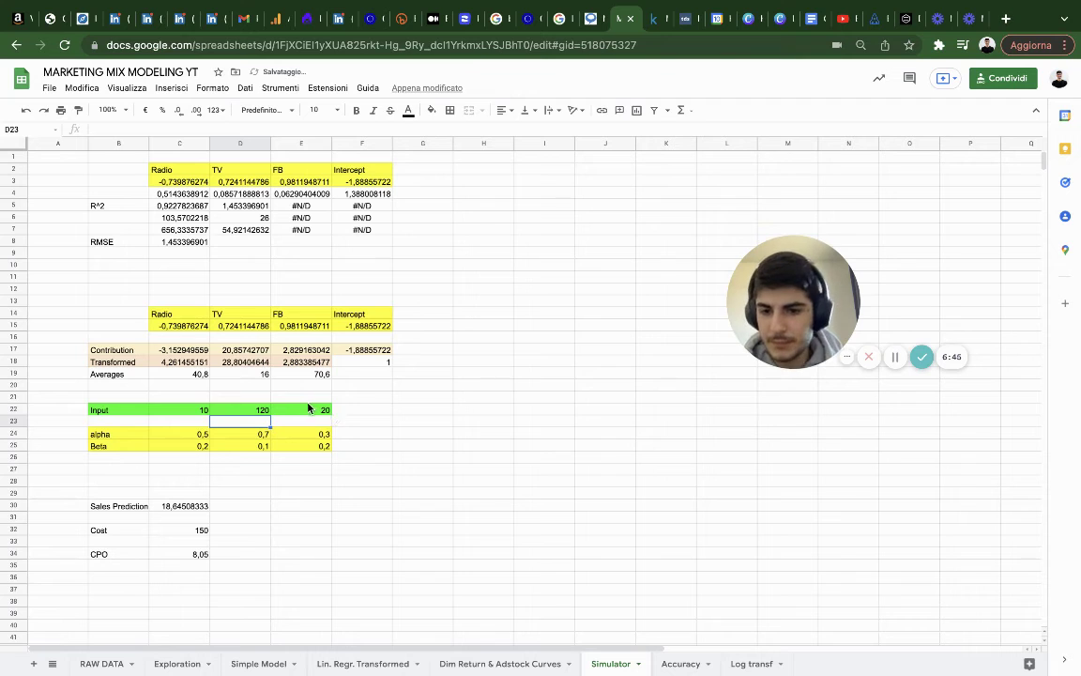
Set the FB input to 30 and cut Radio to 1, then 0, giving Cost 150 and CPO 7,53.
{"action": "left_click", "coordinate": [308, 410]}
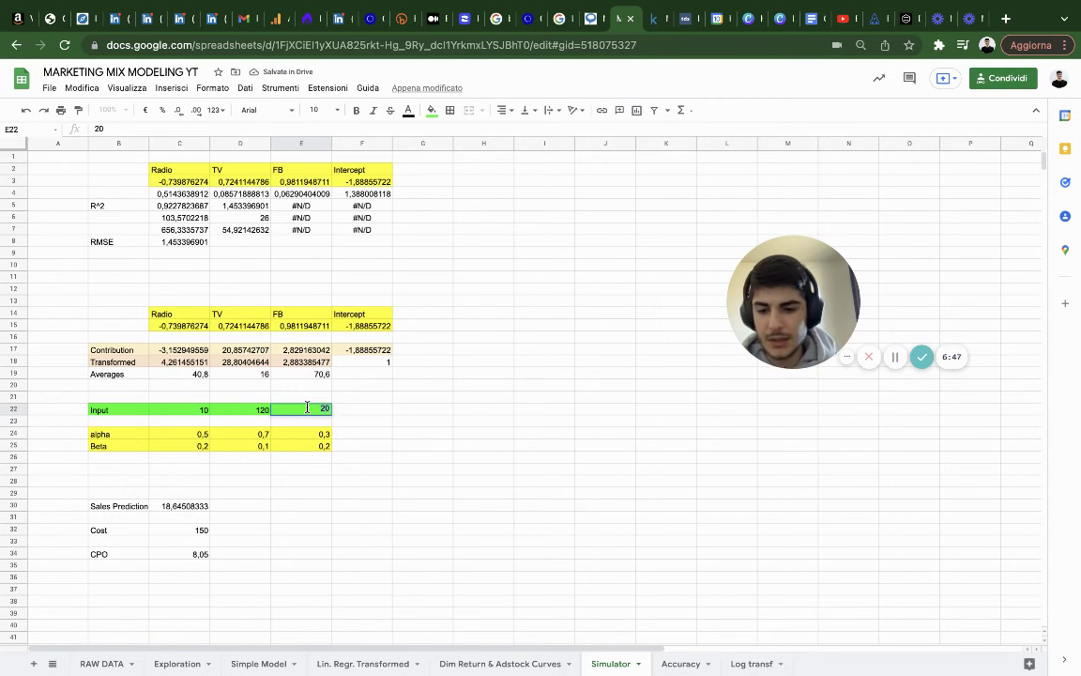
{"action": "type", "text": "30"}
{"action": "key", "text": "Return"}
{"action": "left_click", "coordinate": [315, 409]}
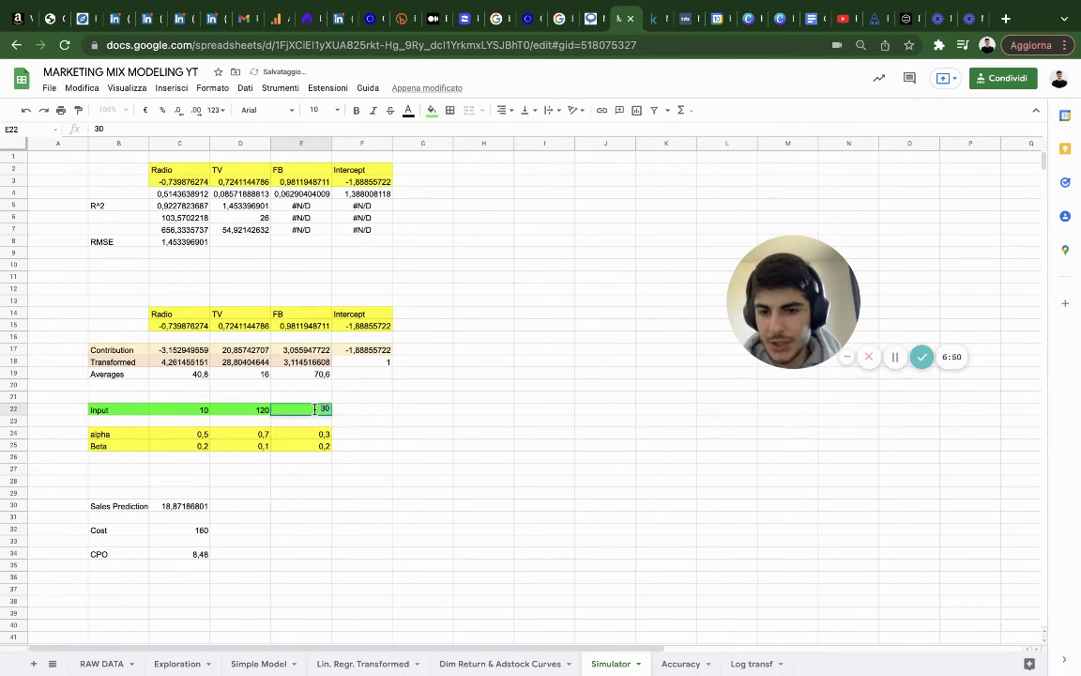
{"action": "left_click", "coordinate": [195, 413]}
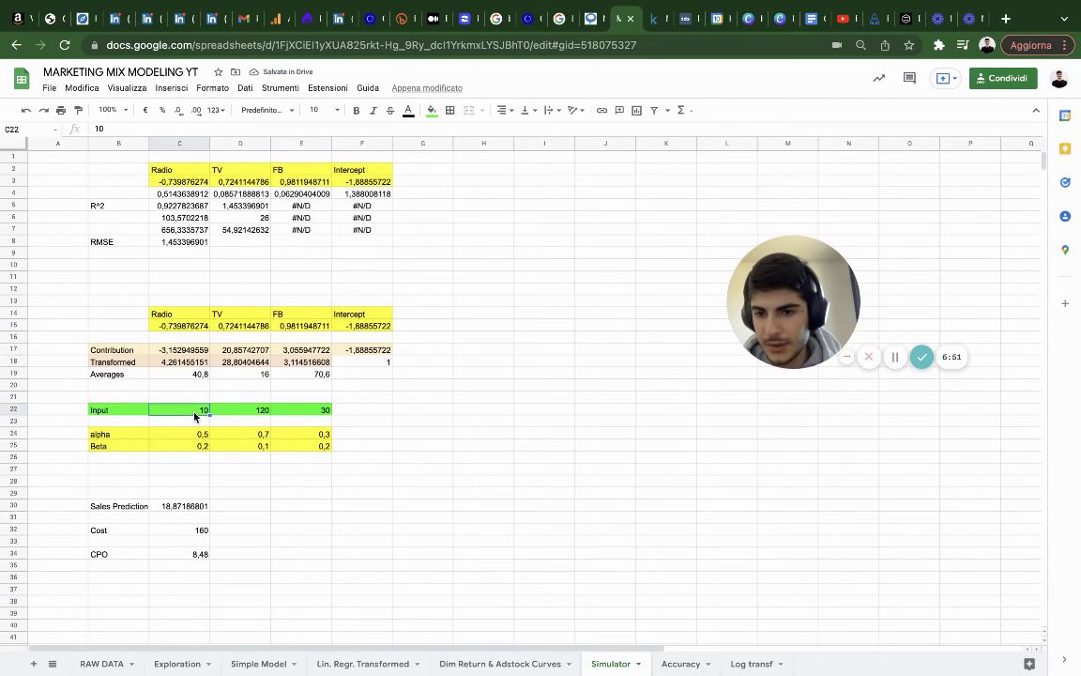
{"action": "double_click", "coordinate": [201, 407]}
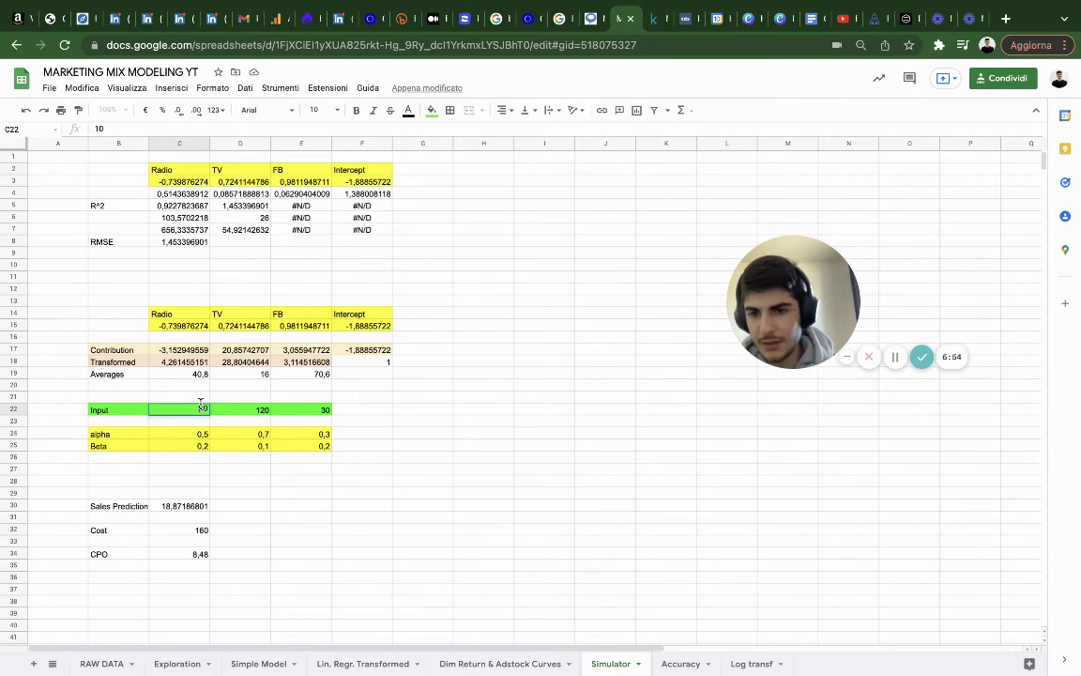
{"action": "key", "text": "BackSpace"}
{"action": "key", "text": "Return"}
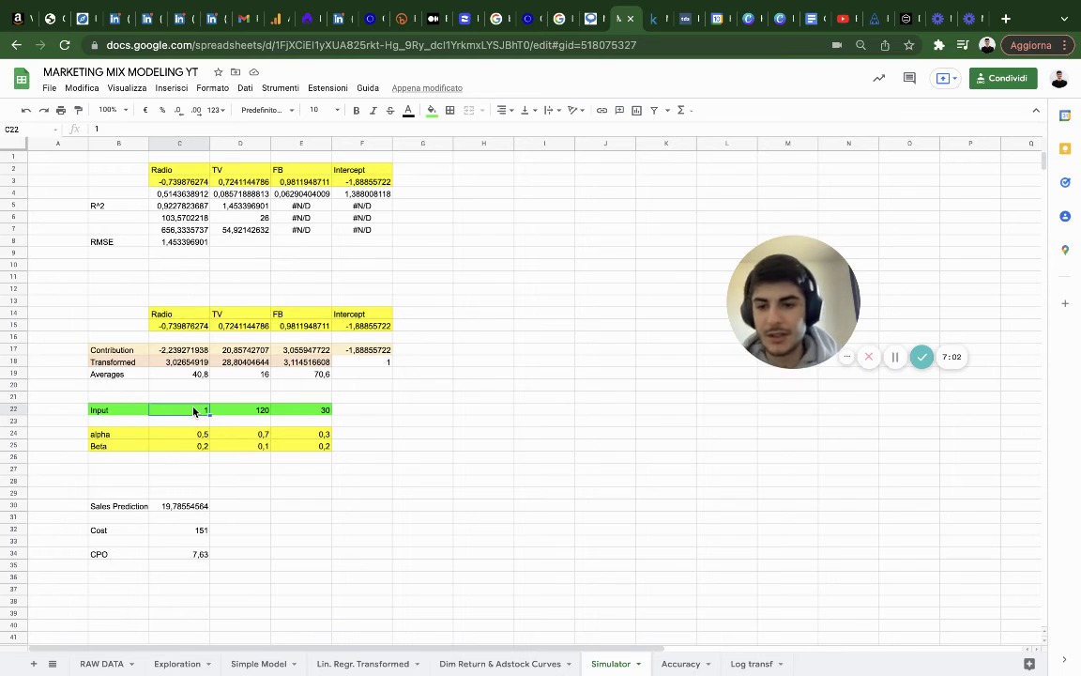
{"action": "left_click", "coordinate": [197, 410]}
{"action": "type", "text": "0"}
{"action": "key", "text": "Return"}
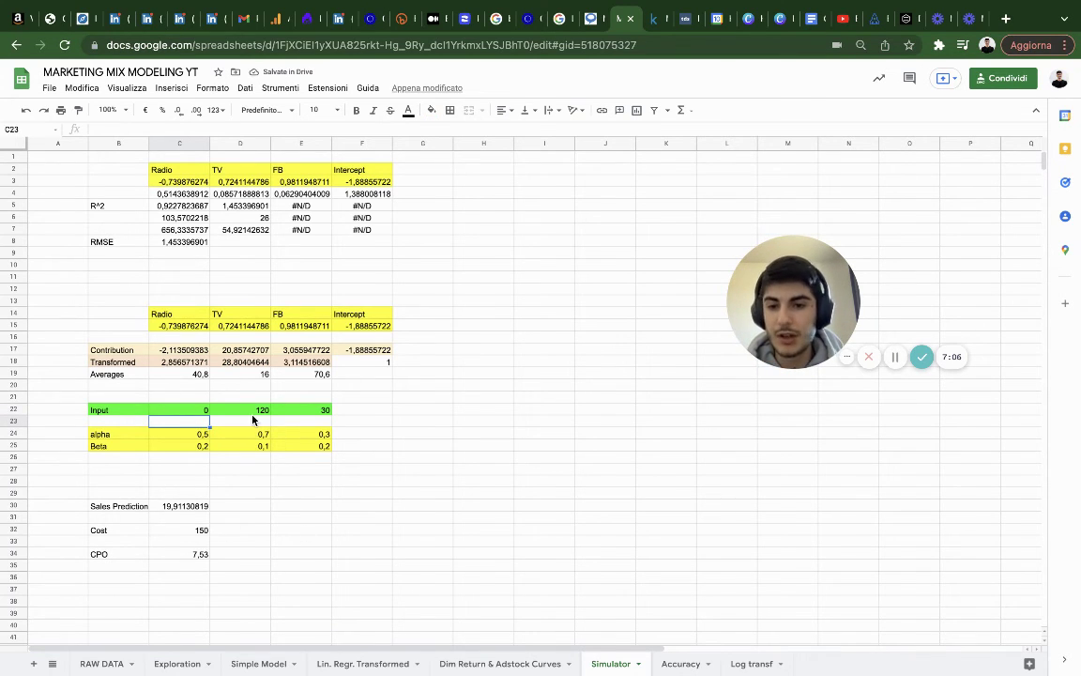
{"action": "left_click", "coordinate": [325, 410]}
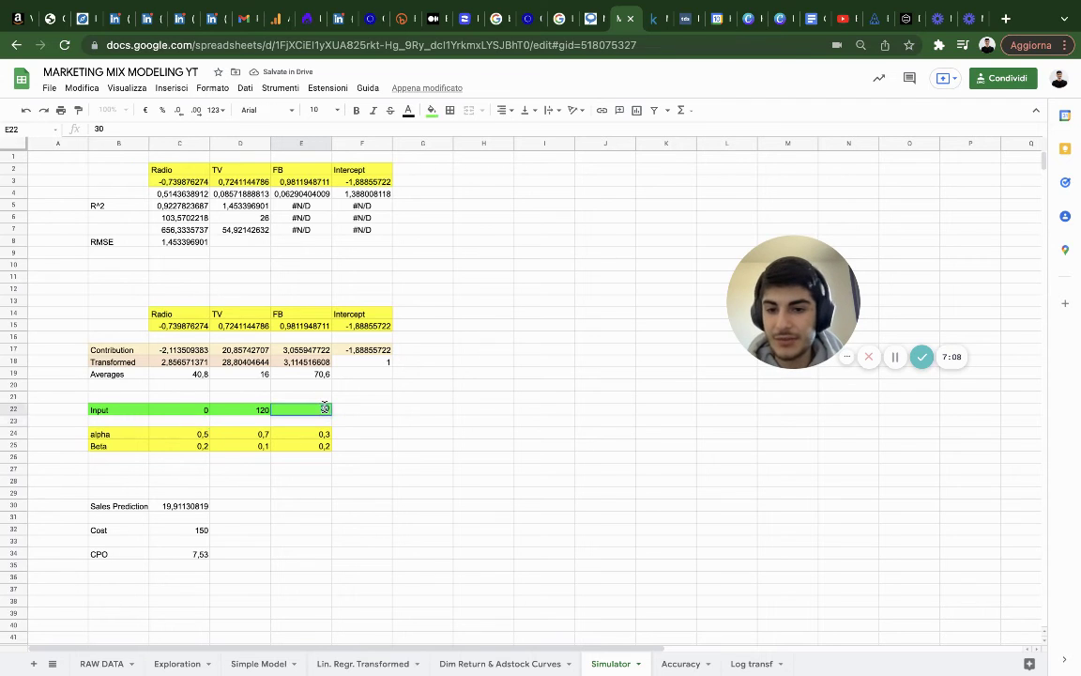
{"action": "left_click", "coordinate": [246, 413]}
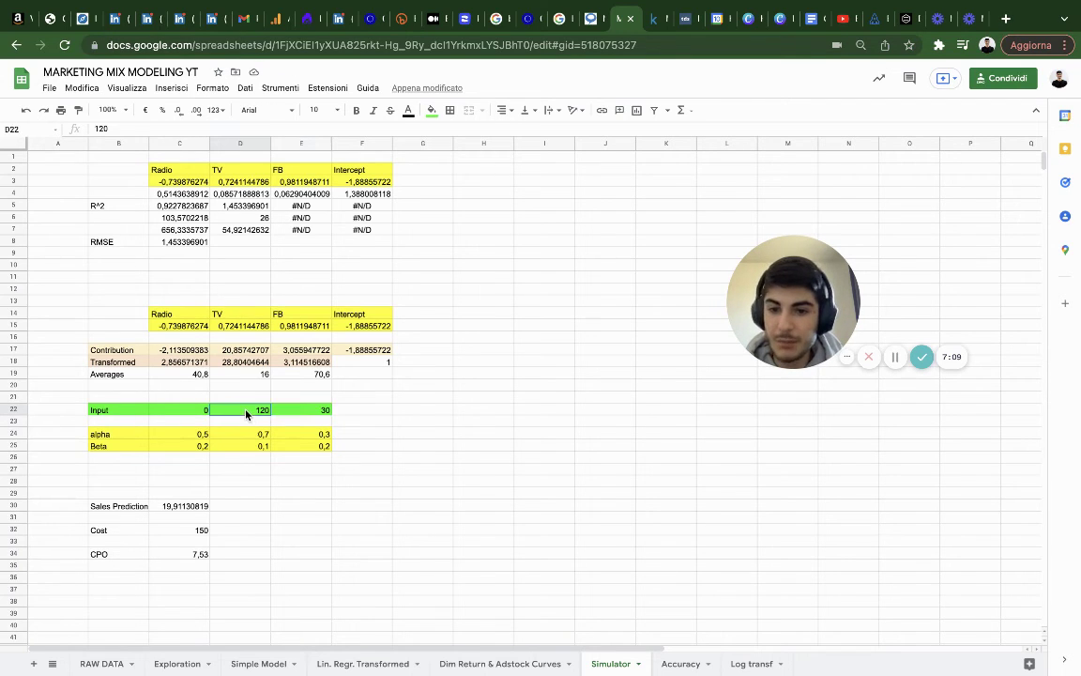